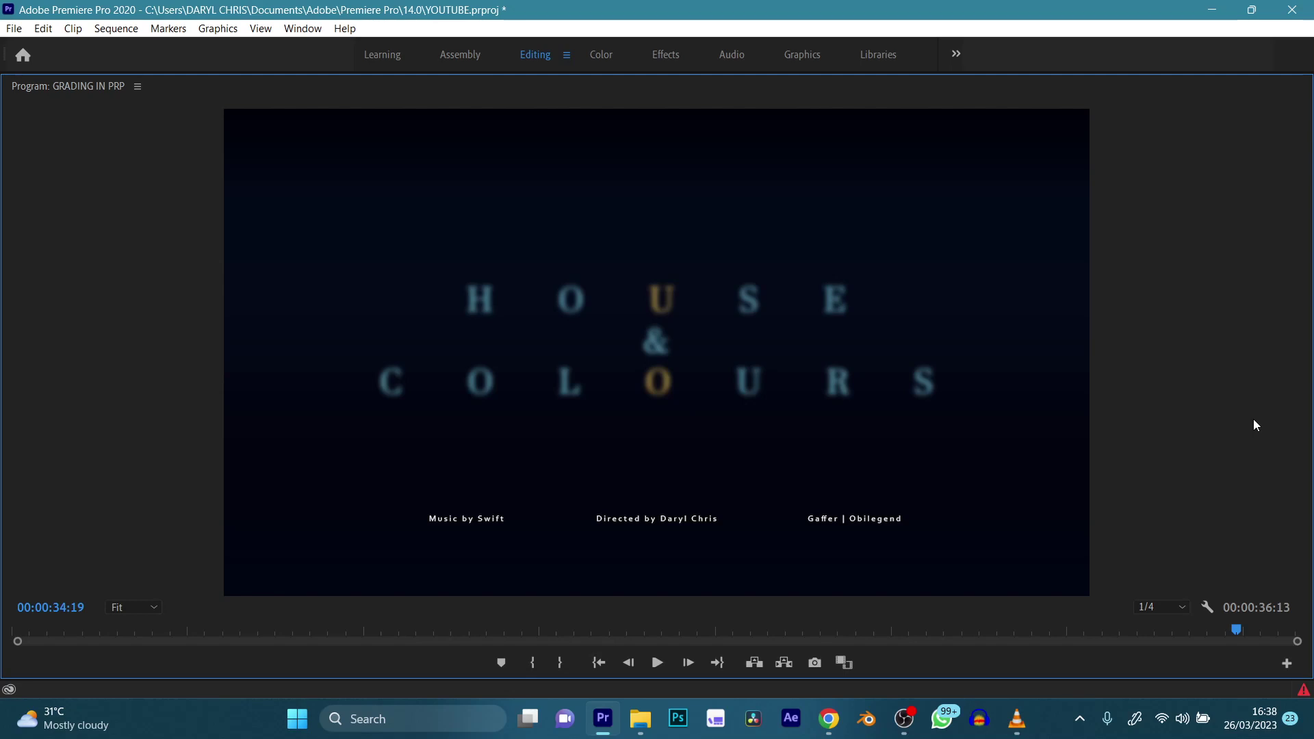
Examine the ungraded A009_02180543_C006.braw clip enlarged at 00:00:03:02 in the sequence.
key(grave)
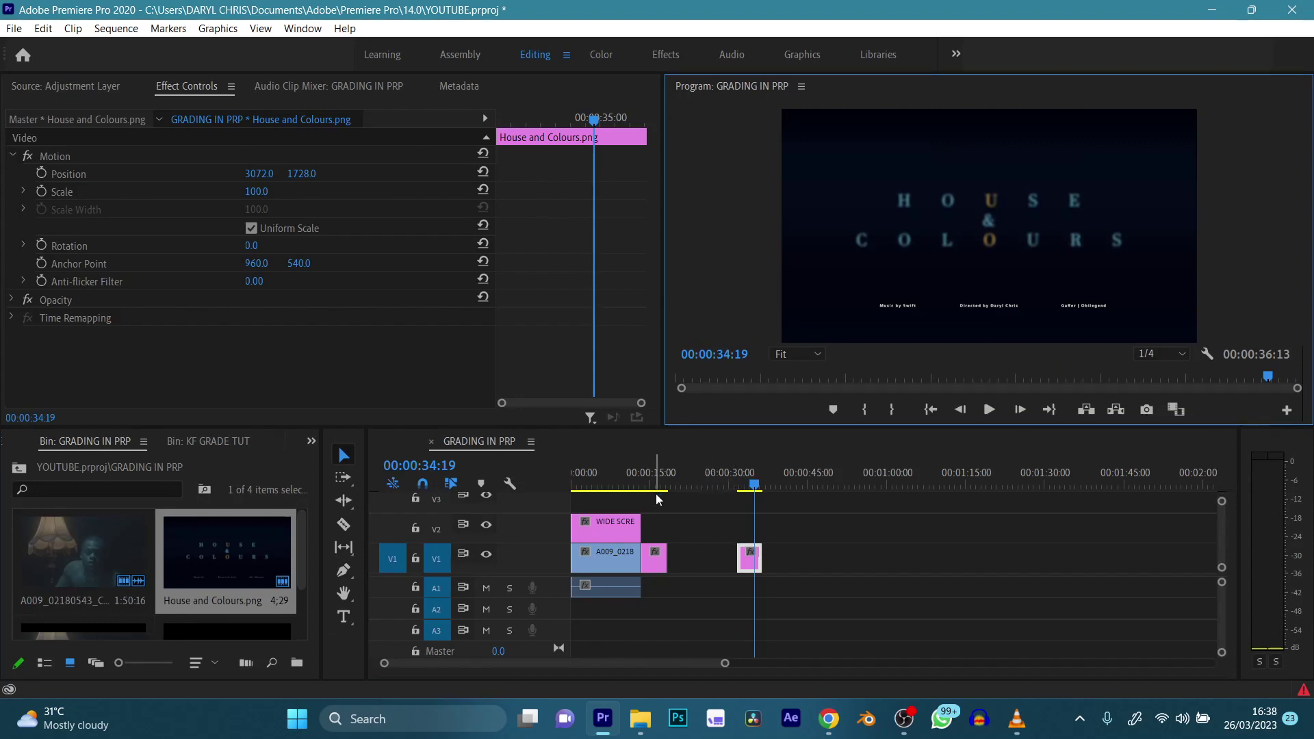
drag(636, 472, 586, 473)
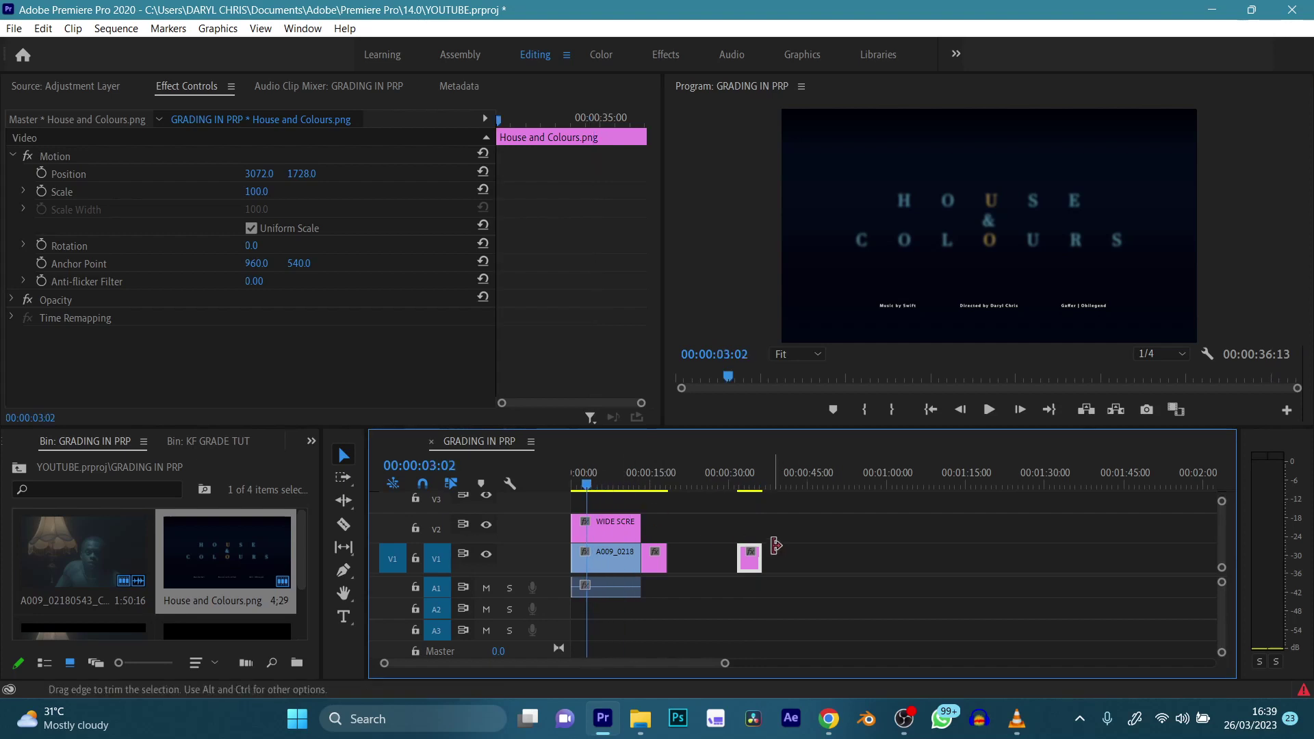
key(=)
key(=)
key(=)
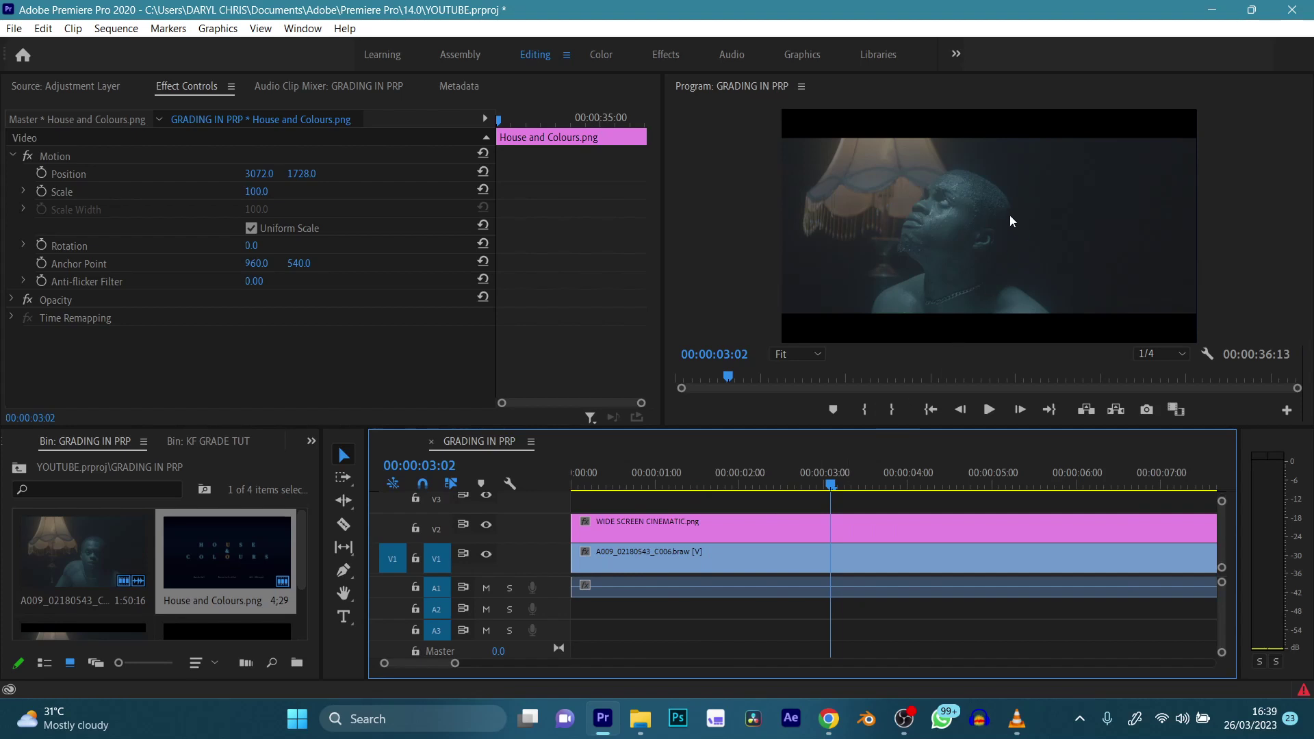
key(grave)
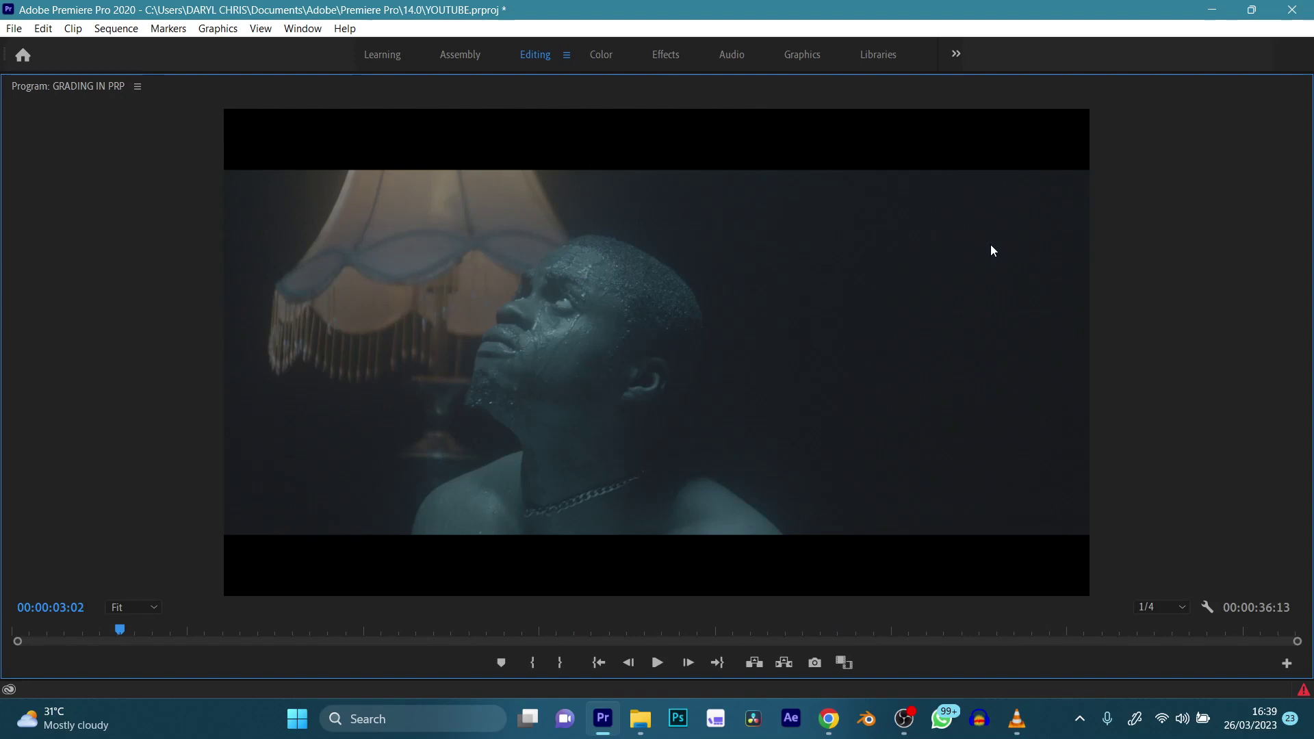
key(grave)
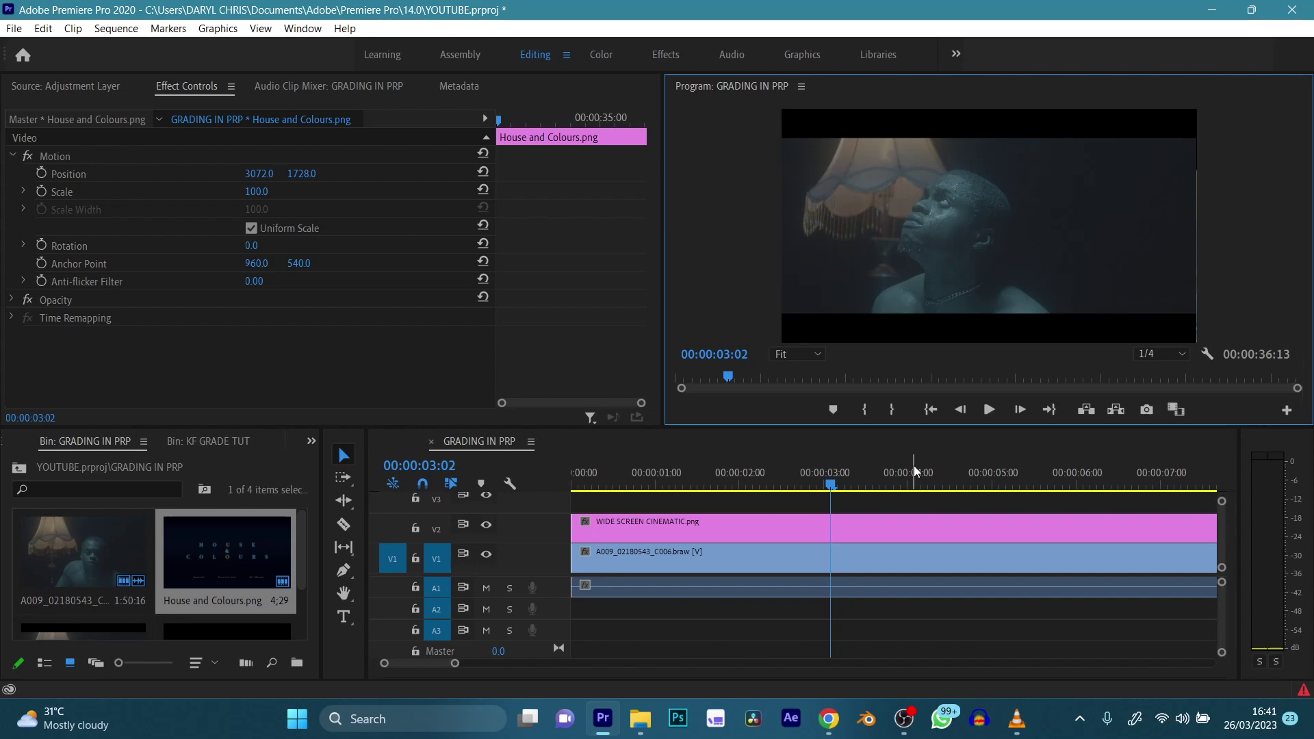
Switch to the Color workspace and compare the ungraded clip side by side with FACE_1.22.1.png at 00:00:15:11.
key(alt+shift+4)
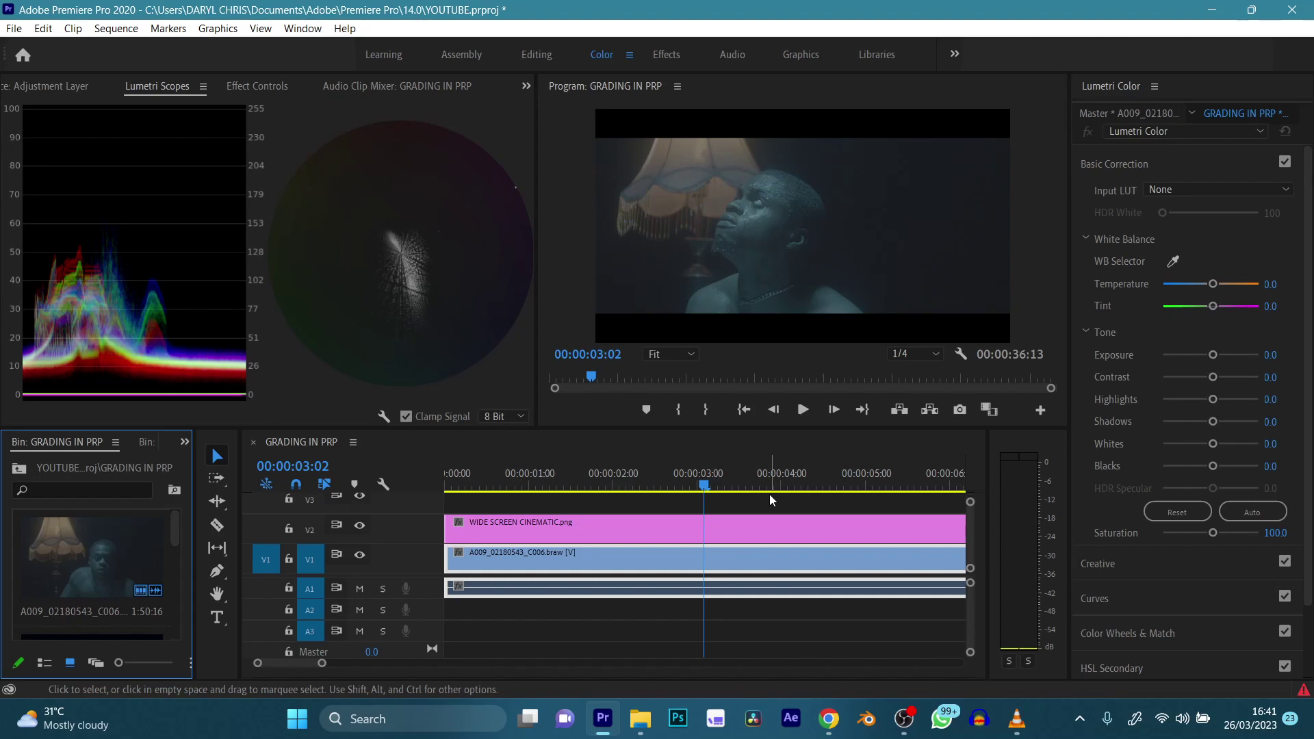
key(minus)
key(minus)
click(989, 409)
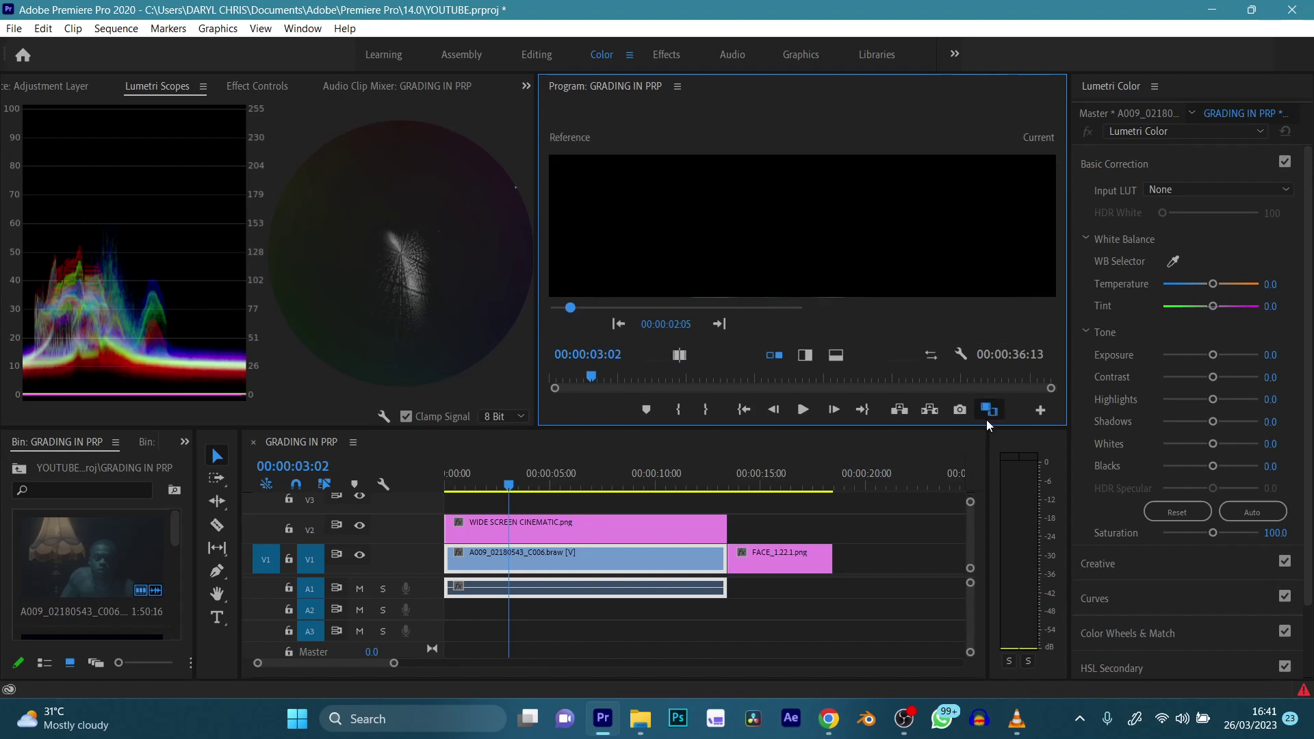
click(770, 479)
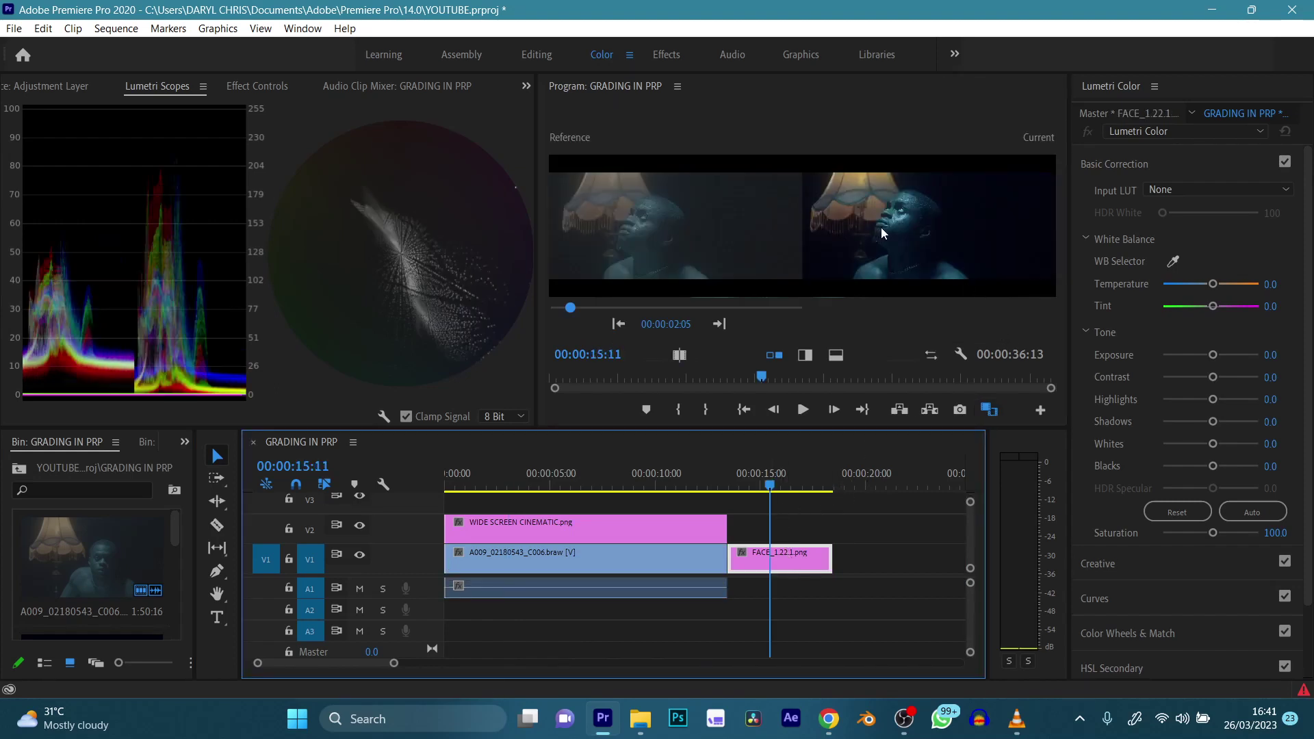
key(grave)
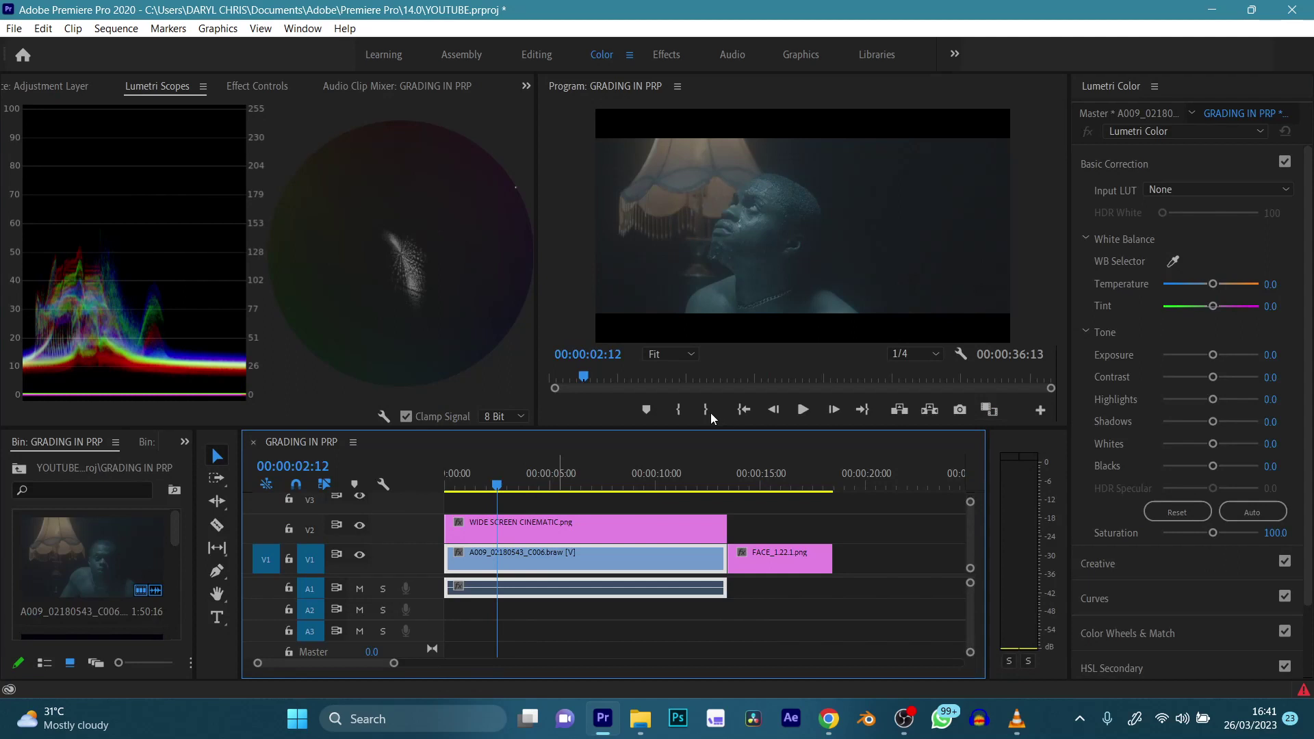
Try Blackmagic Gen 5 Film to Video.cube as the input LUT on the A009 clip at 00:00:02:22, and undo it.
key(shift+Right)
key(shift+Right)
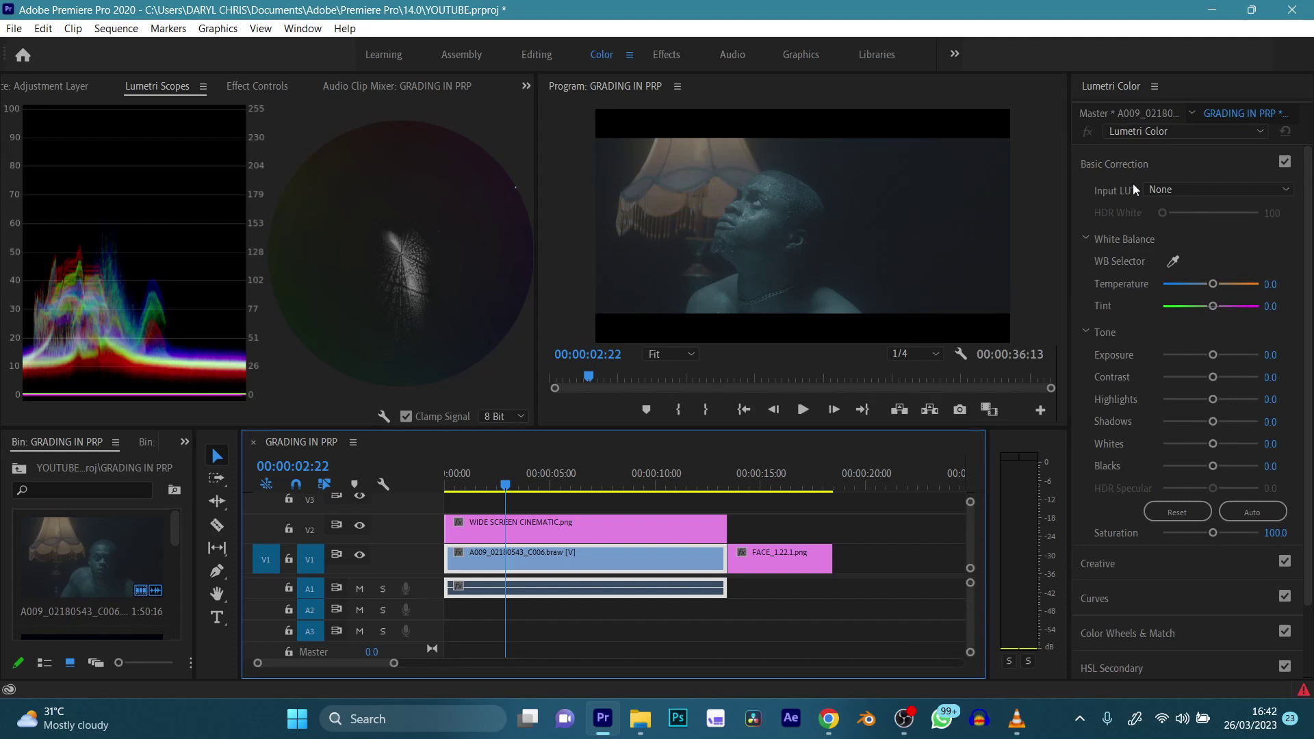
click(1152, 192)
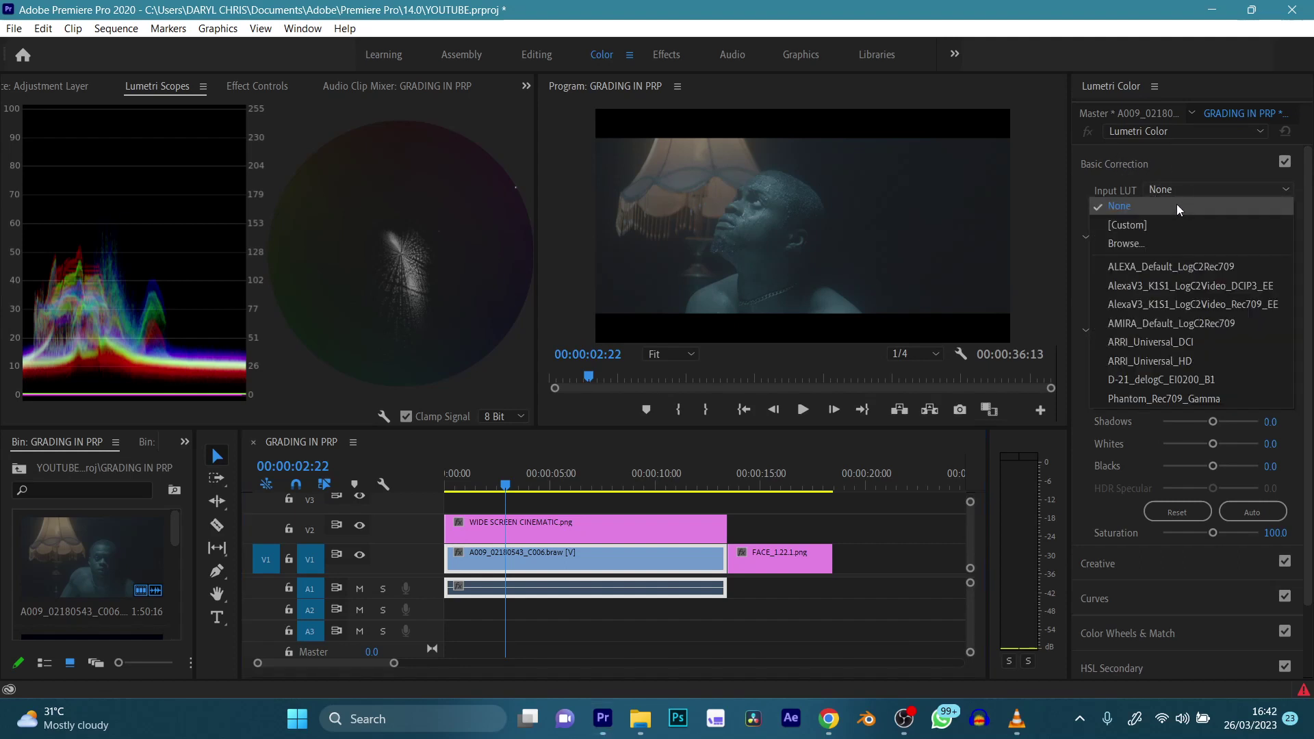
click(1152, 248)
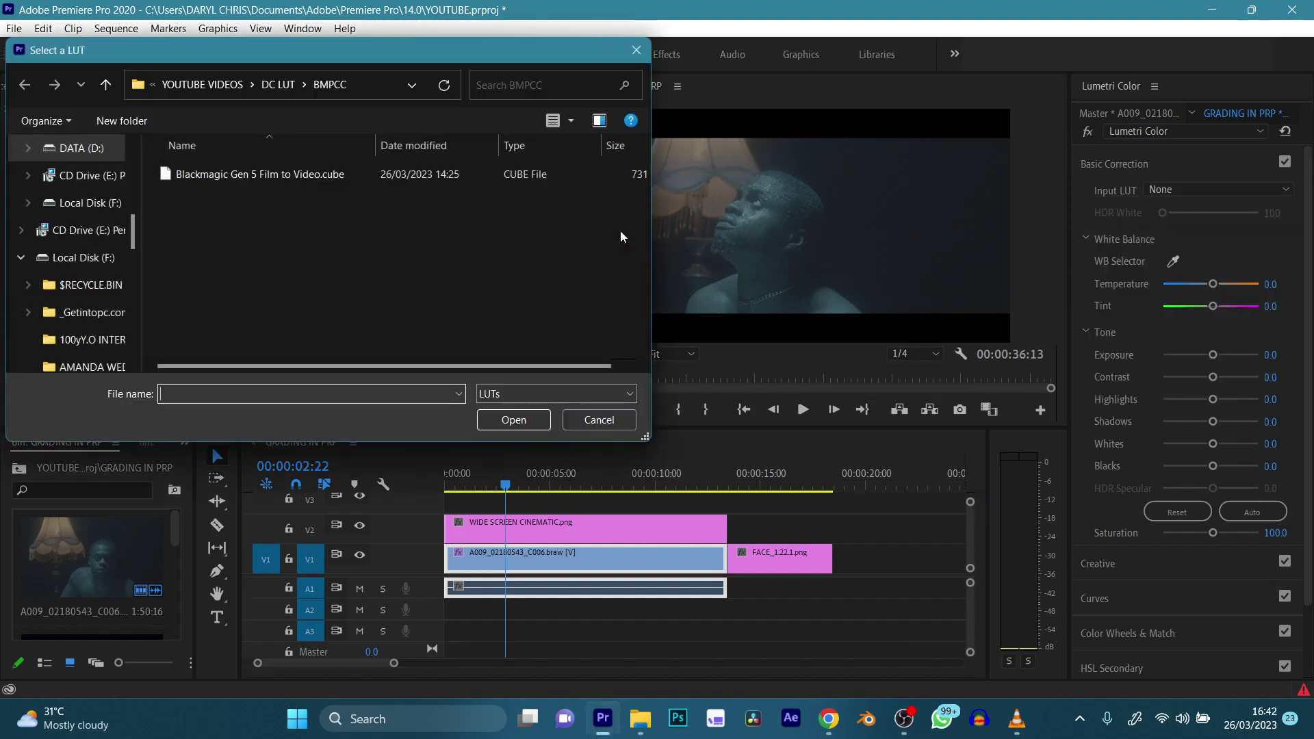
click(280, 179)
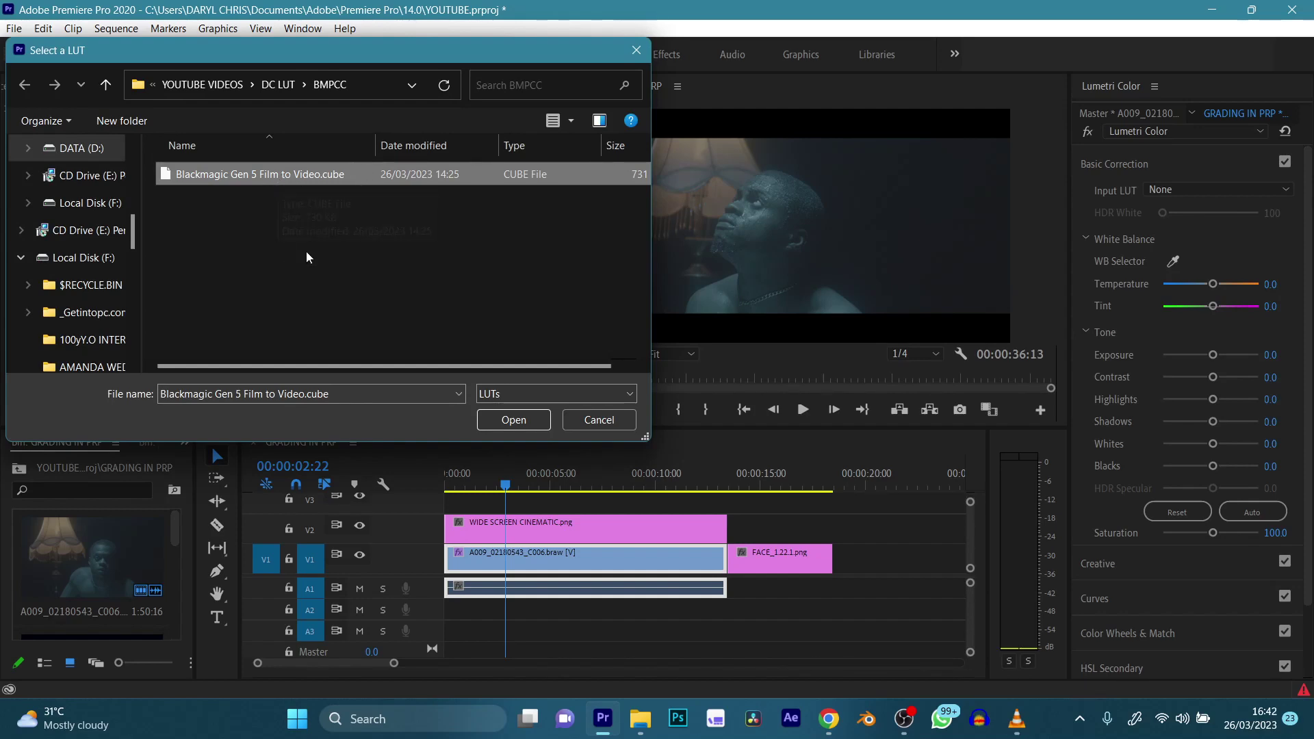
click(513, 420)
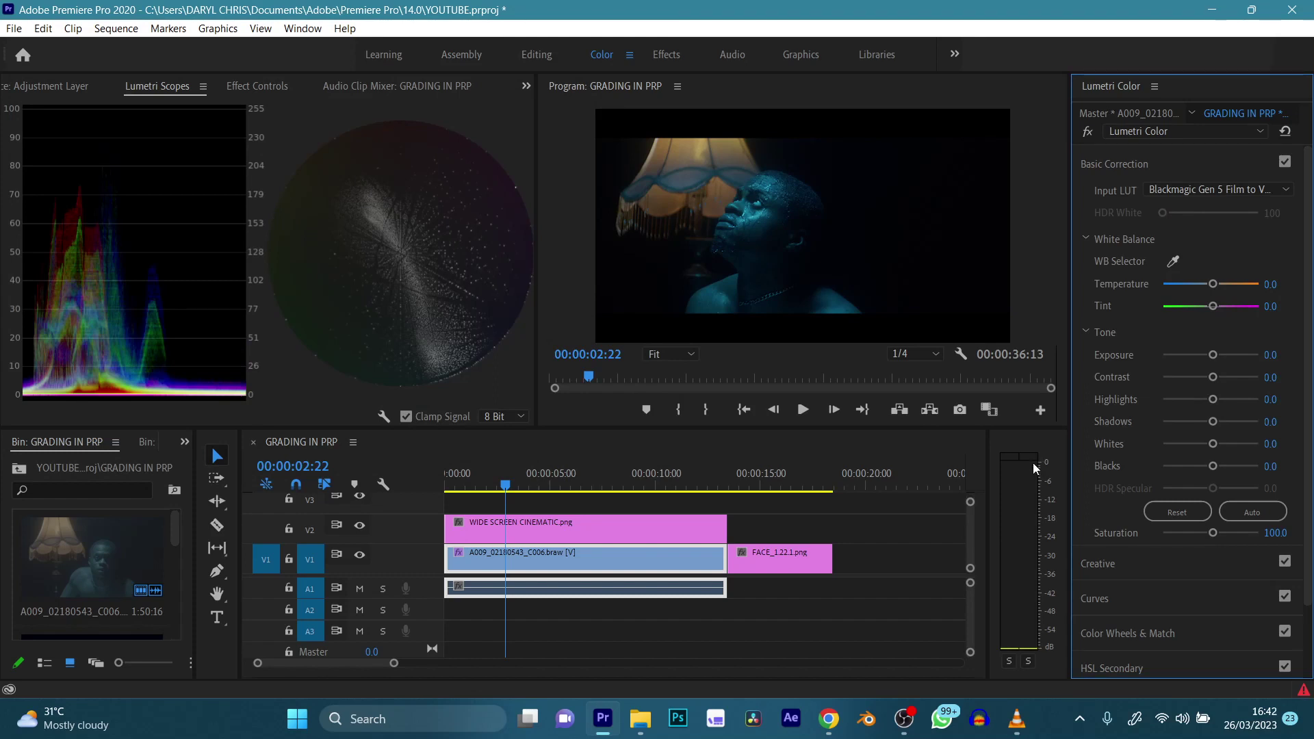
key(ctrl+z)
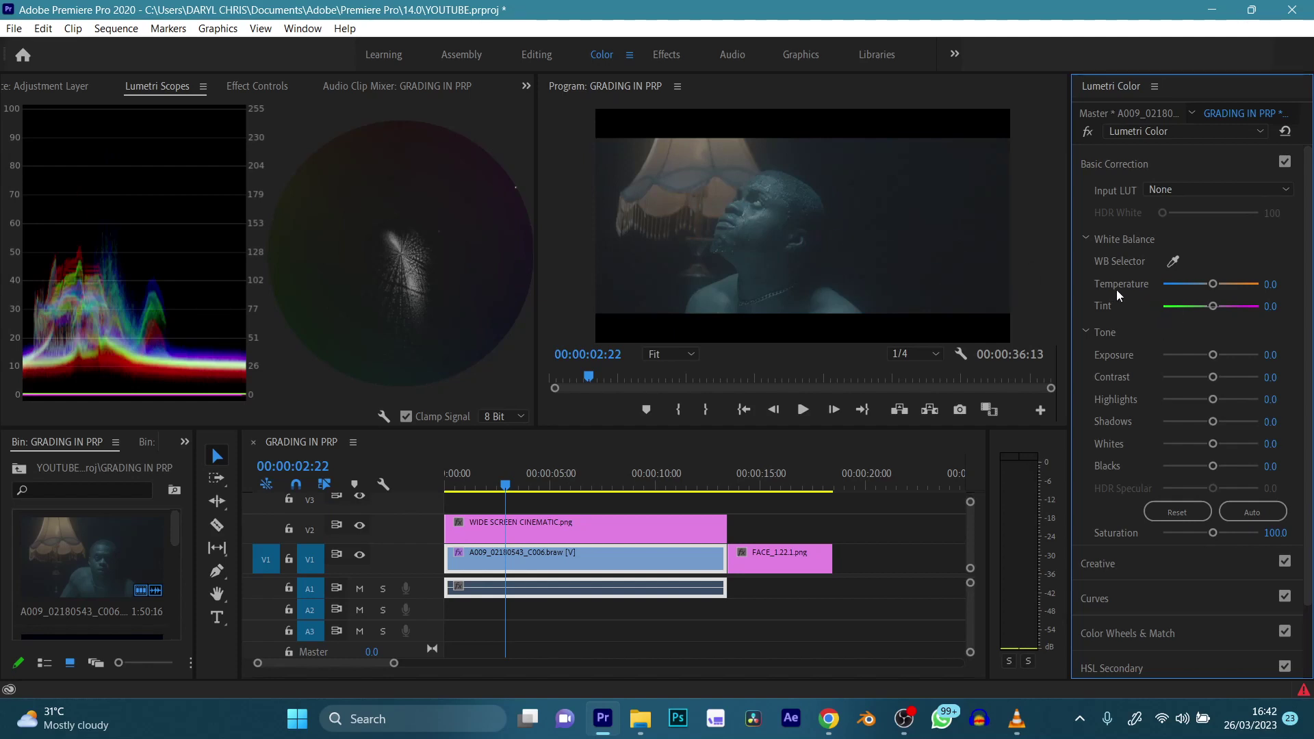
click(1137, 177)
click(1136, 274)
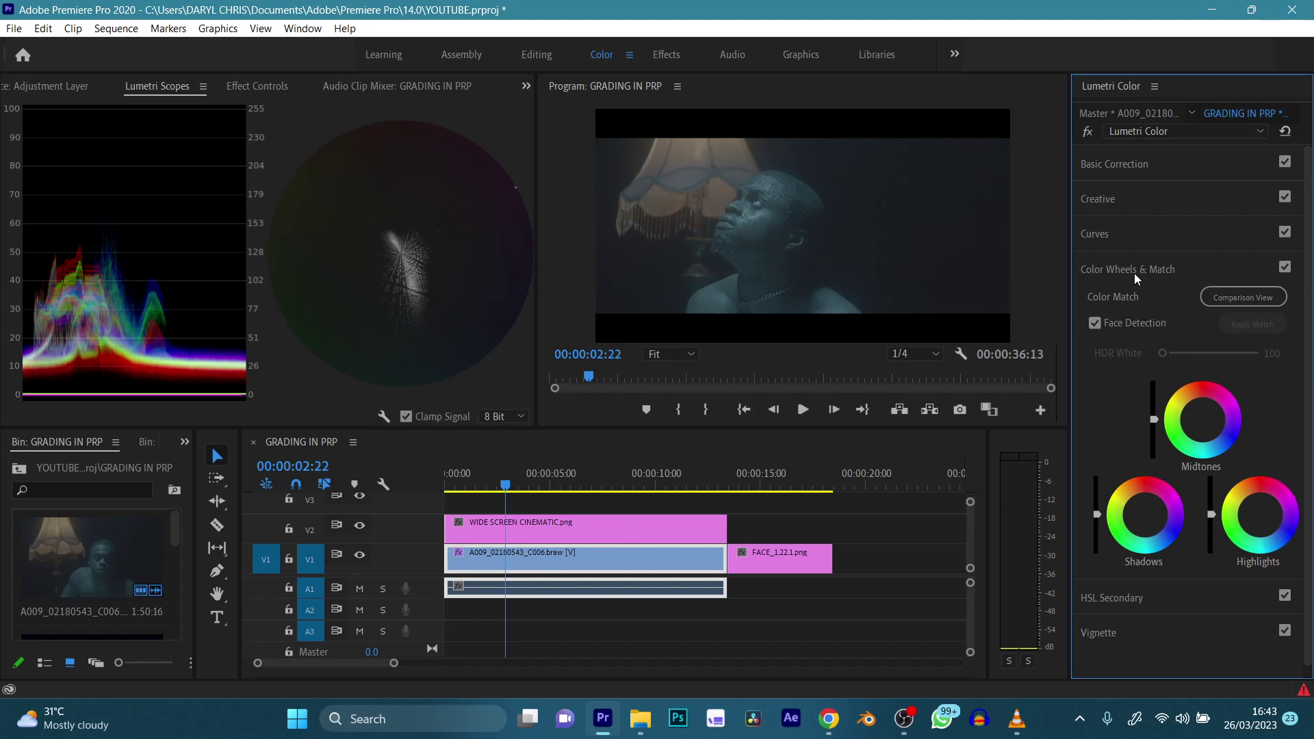
click(1145, 274)
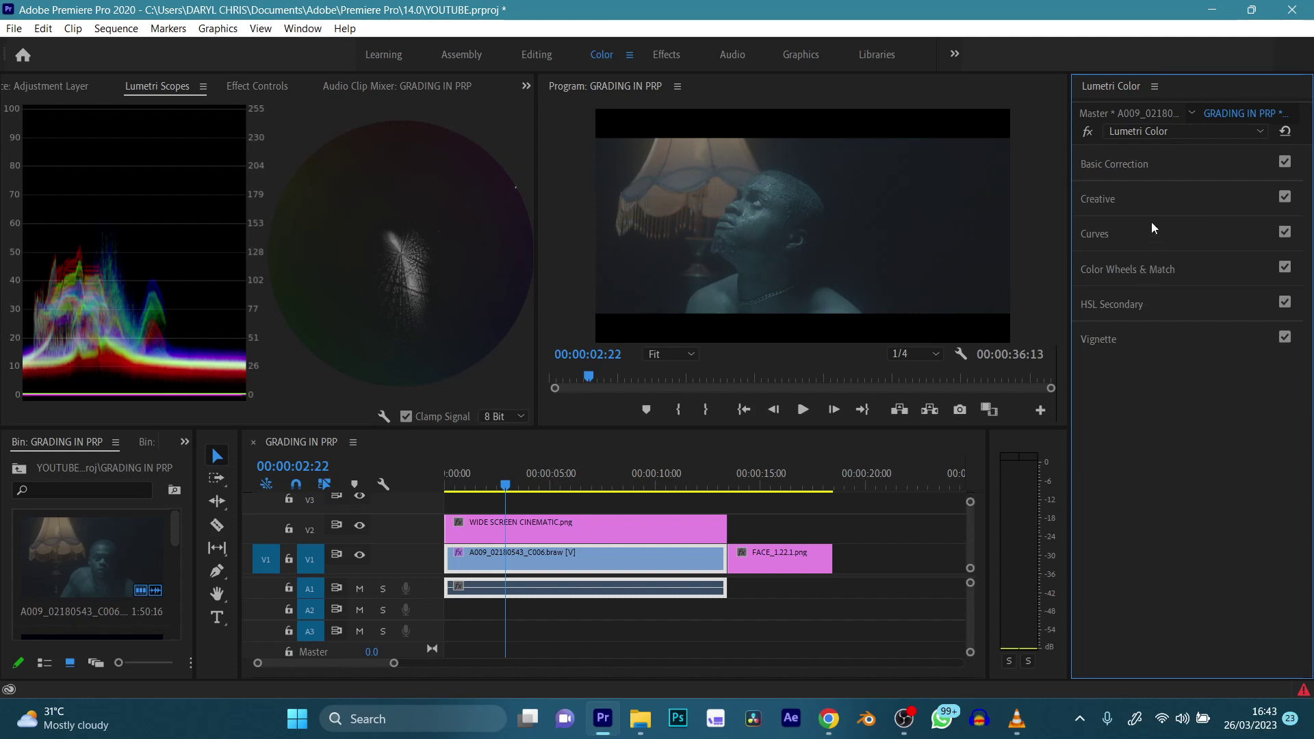
Lower the A009 clip's Shadows to -36.3 in the Lumetri basic correction.
click(1149, 179)
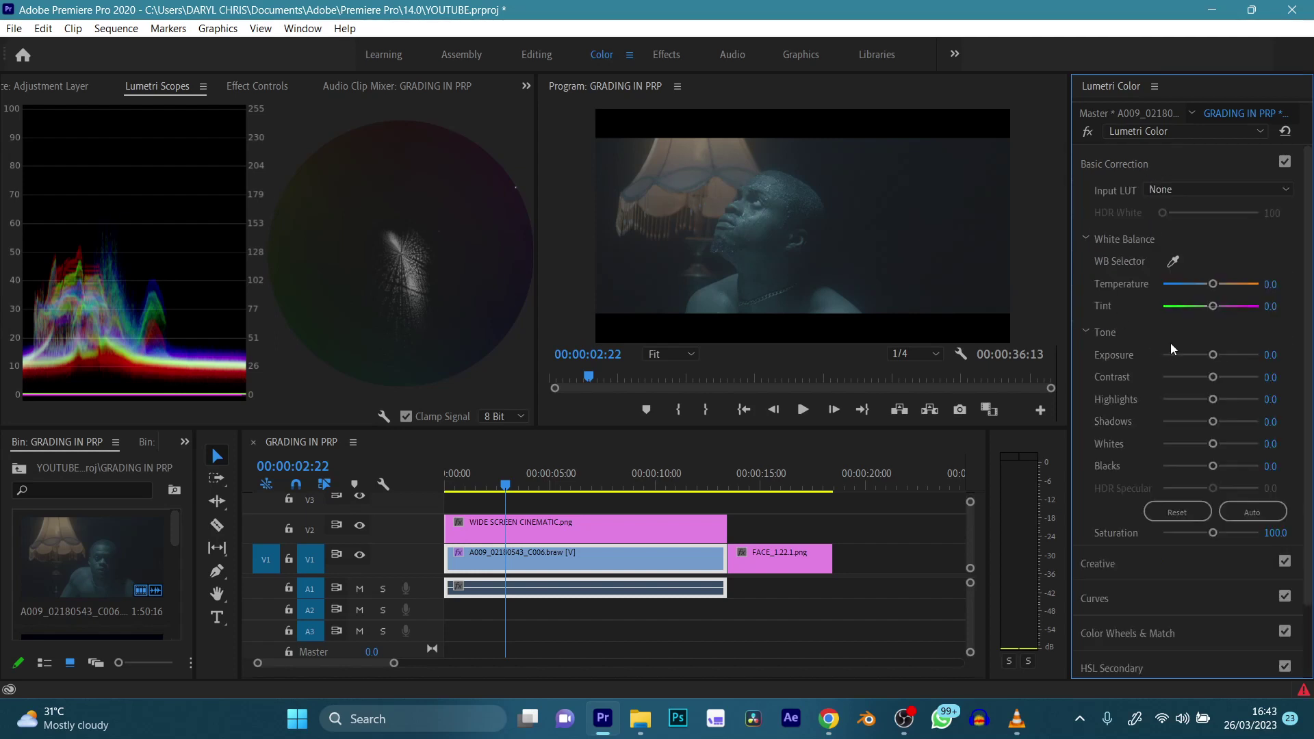
drag(1210, 422, 1188, 421)
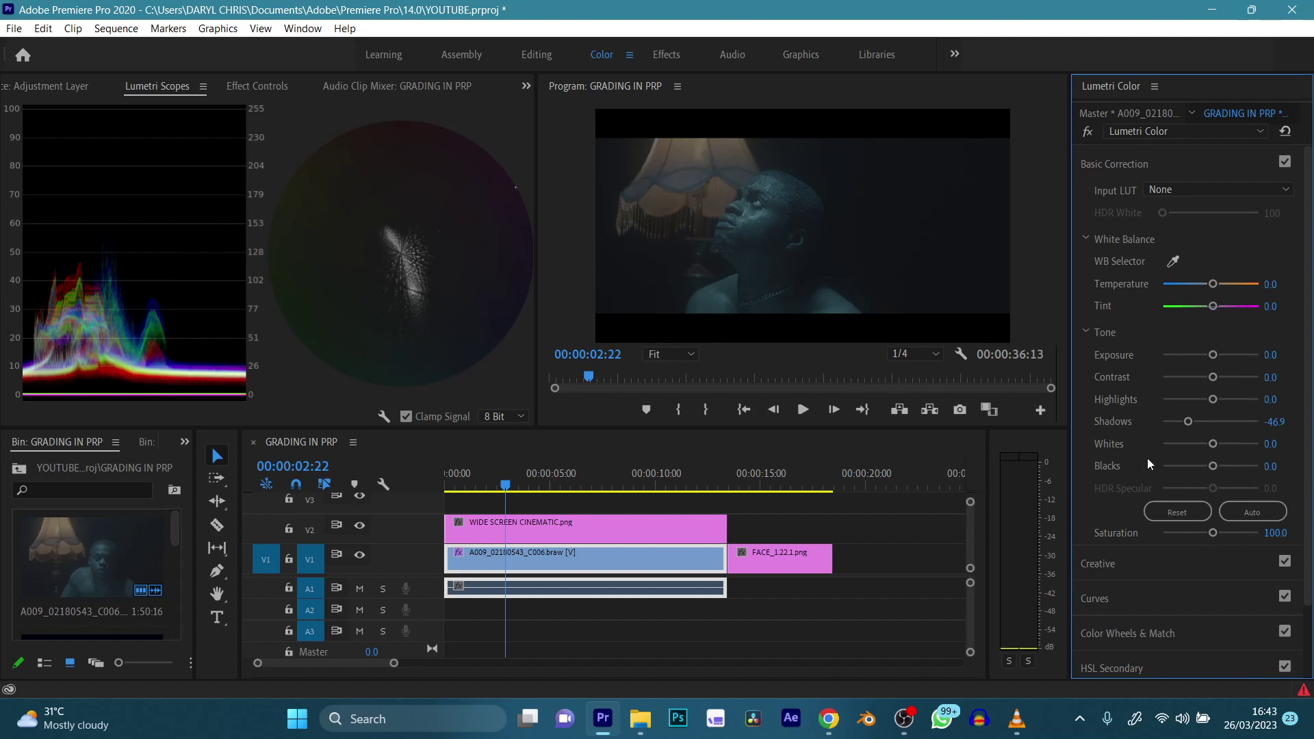
mouse_move(1187, 422)
mouse_down()
mouse_move(1173, 436)
mouse_move(1196, 439)
mouse_up()
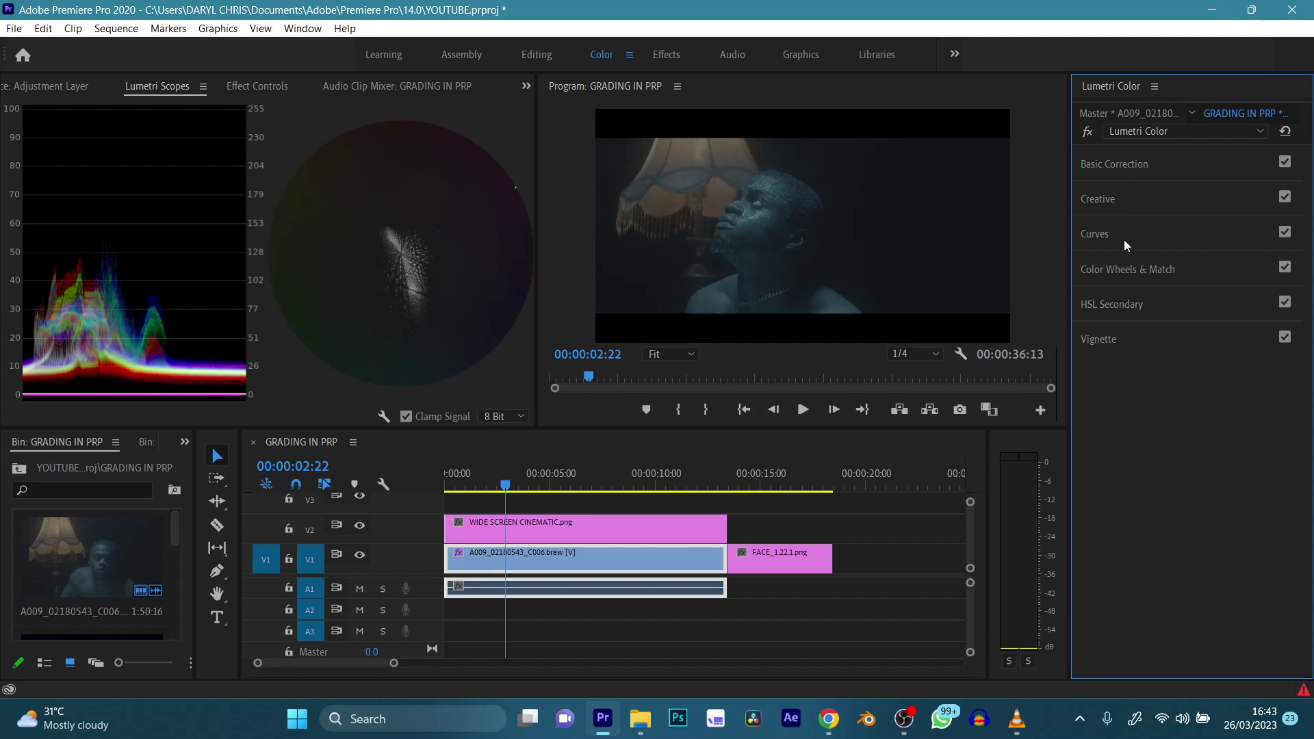
Shape the white RGB curve into a gentle S with three points, lowering the shadow point and raising the highlight point.
click(1122, 240)
click(1082, 265)
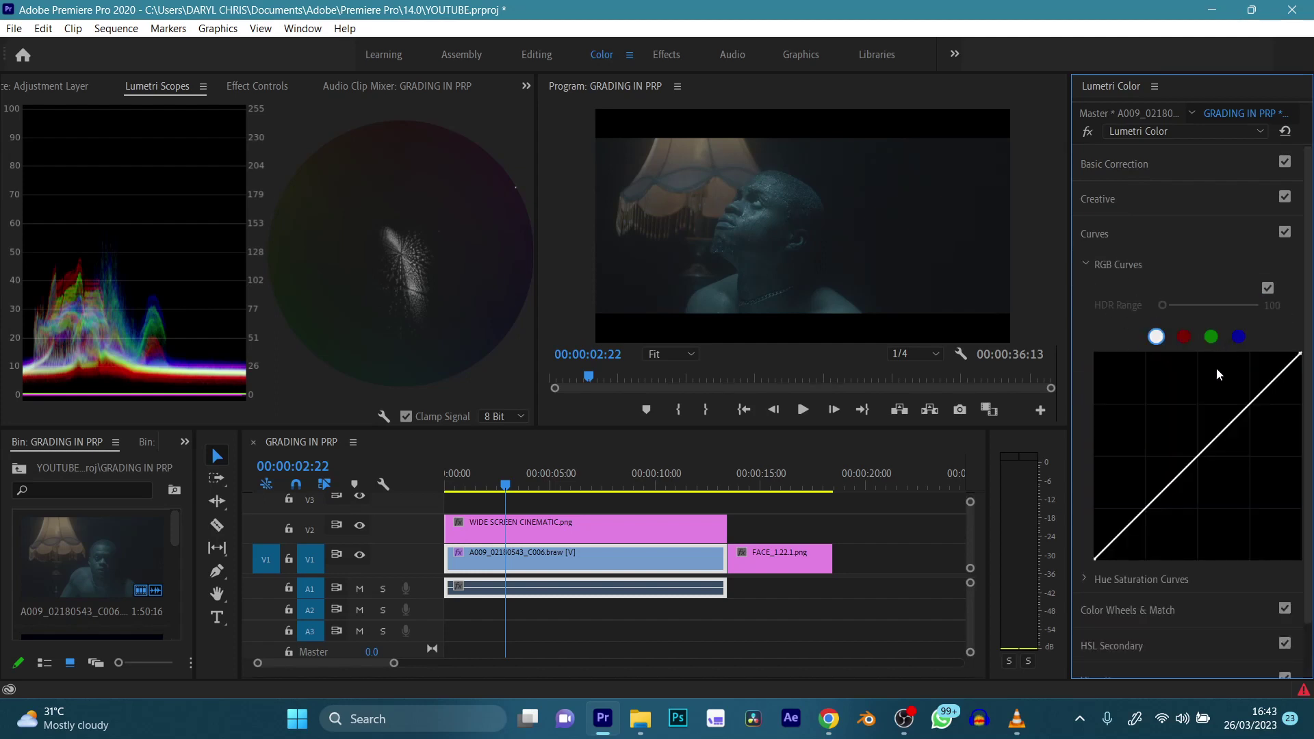
click(1198, 457)
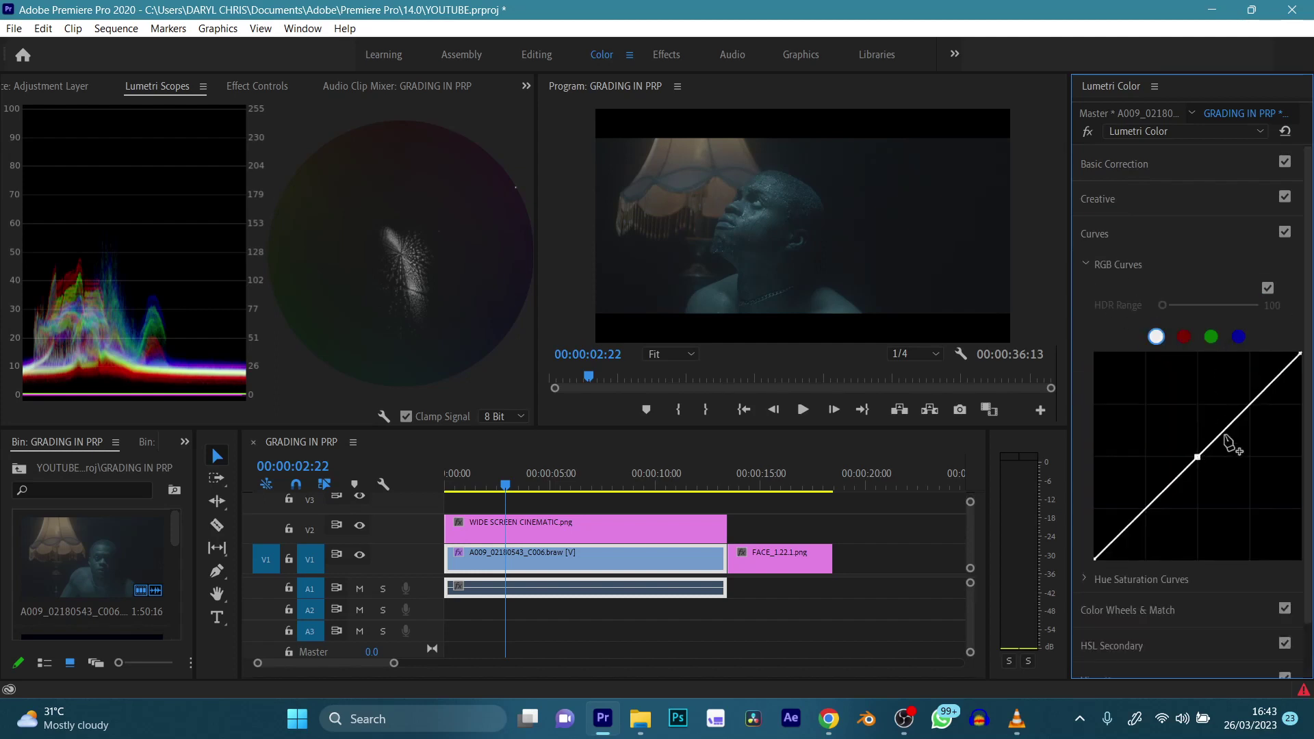
click(1248, 405)
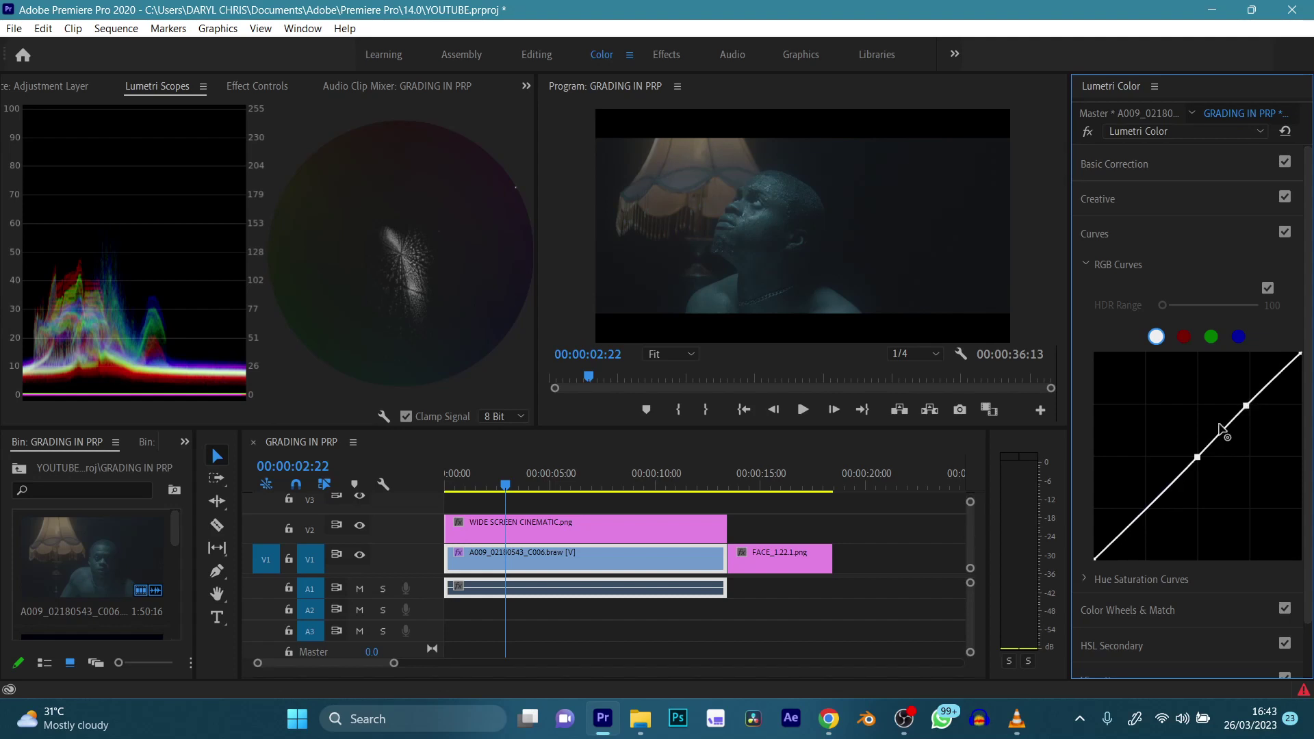
drag(1146, 509, 1153, 526)
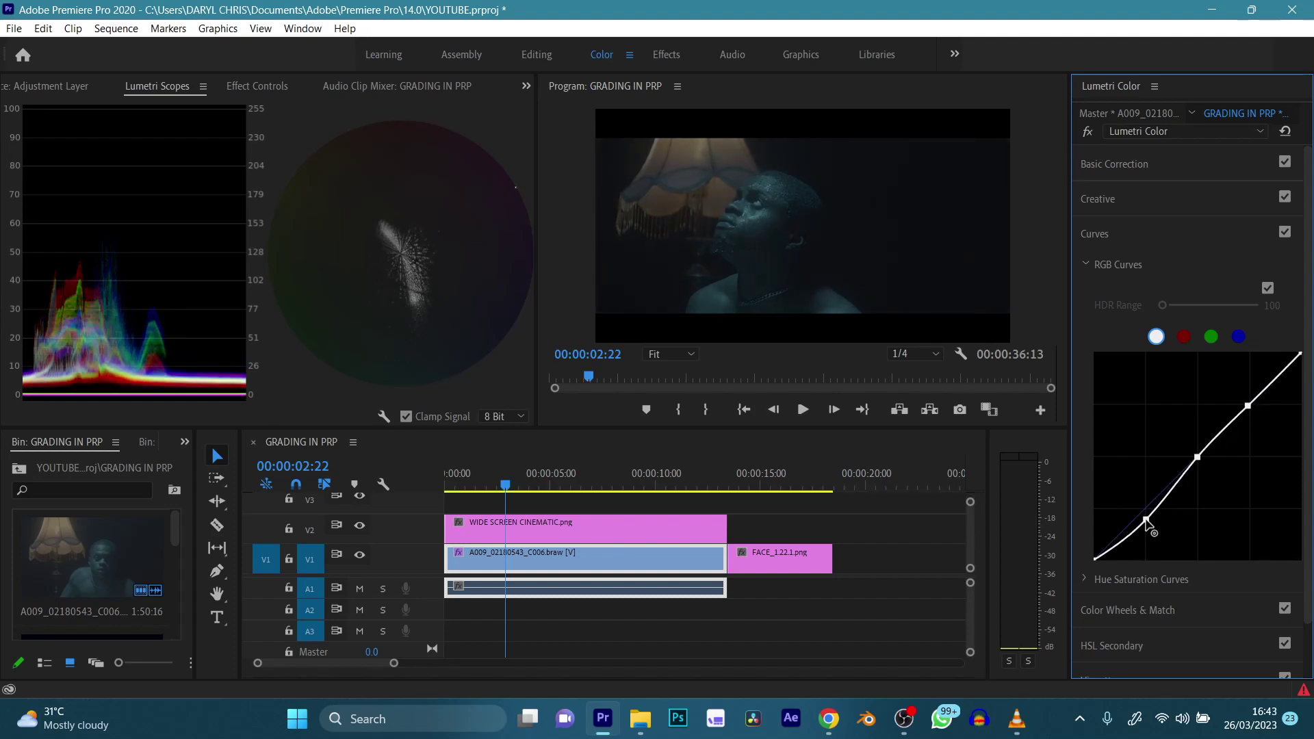
drag(1248, 406, 1239, 399)
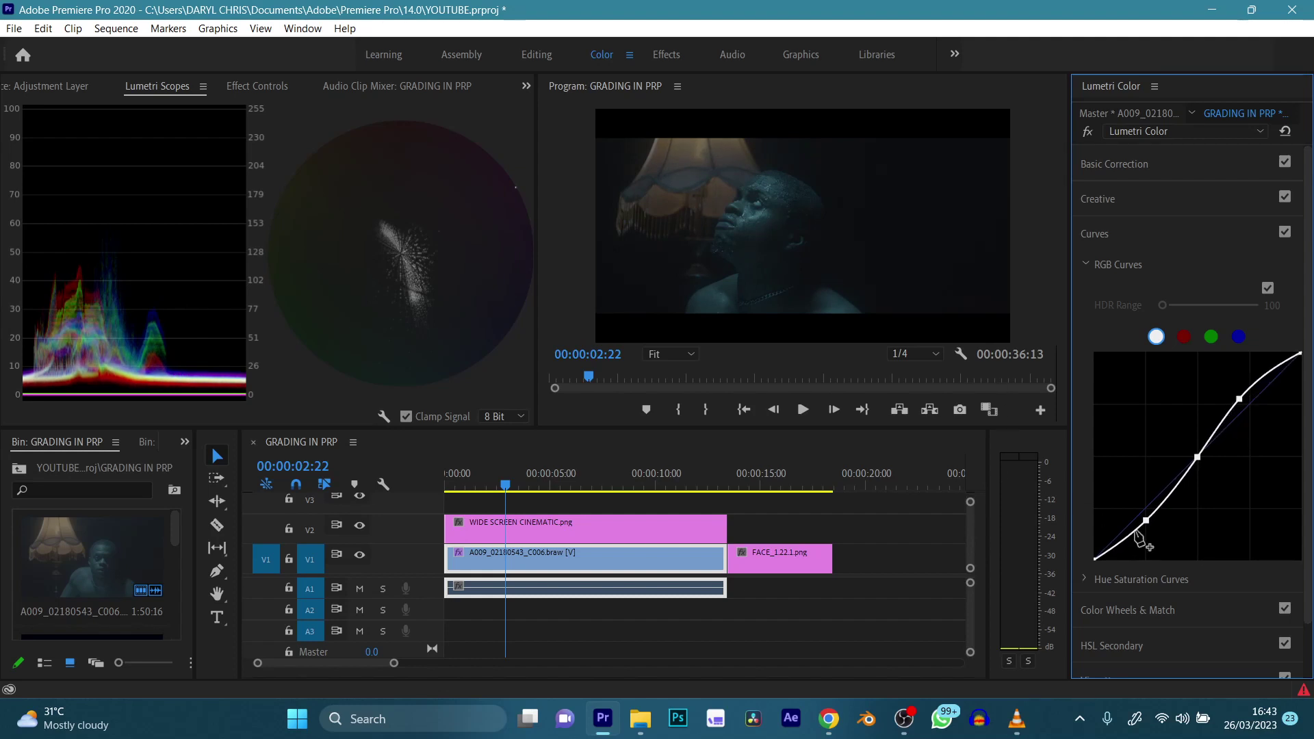
drag(1146, 520, 1150, 521)
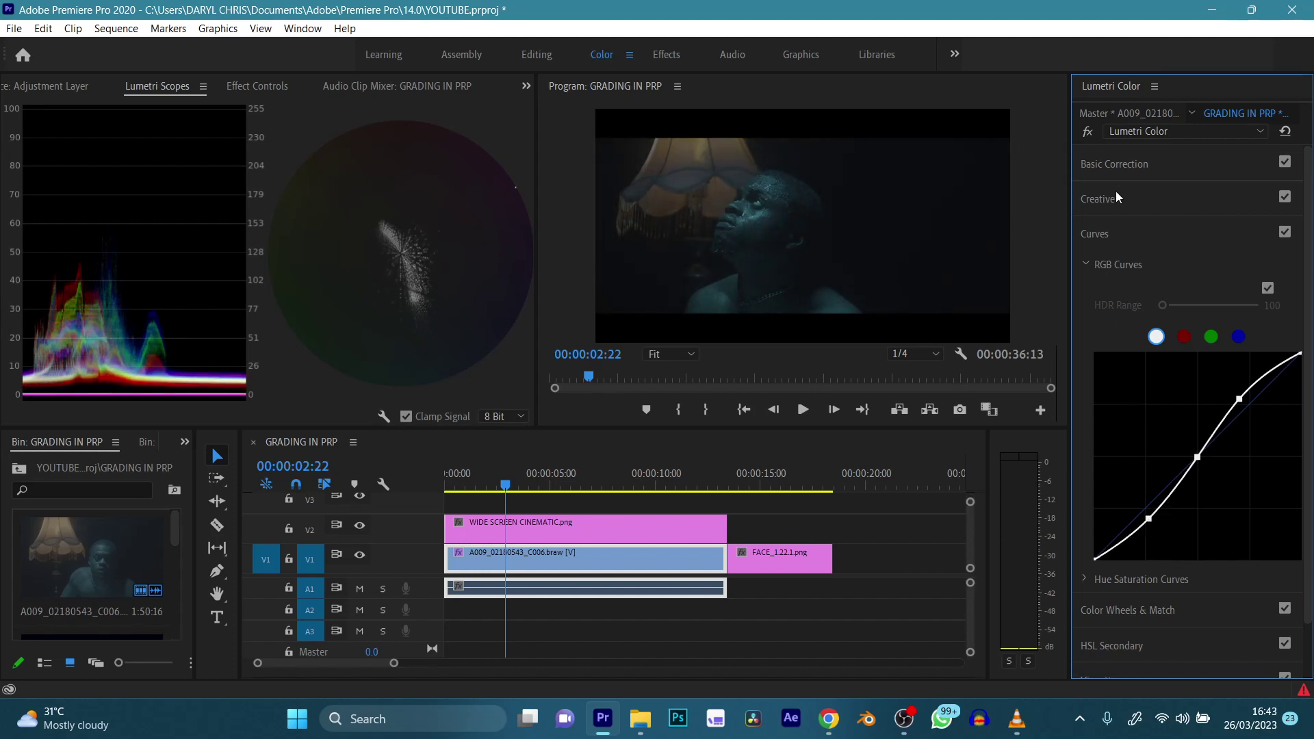
Set the clip's basic tone to Contrast 68.1, Highlights 59.3, Whites 27.4 and Blacks about -9.7.
click(1131, 166)
drag(1212, 377, 1237, 399)
mouse_move(1213, 444)
mouse_down()
mouse_move(1241, 445)
mouse_move(1223, 445)
mouse_up()
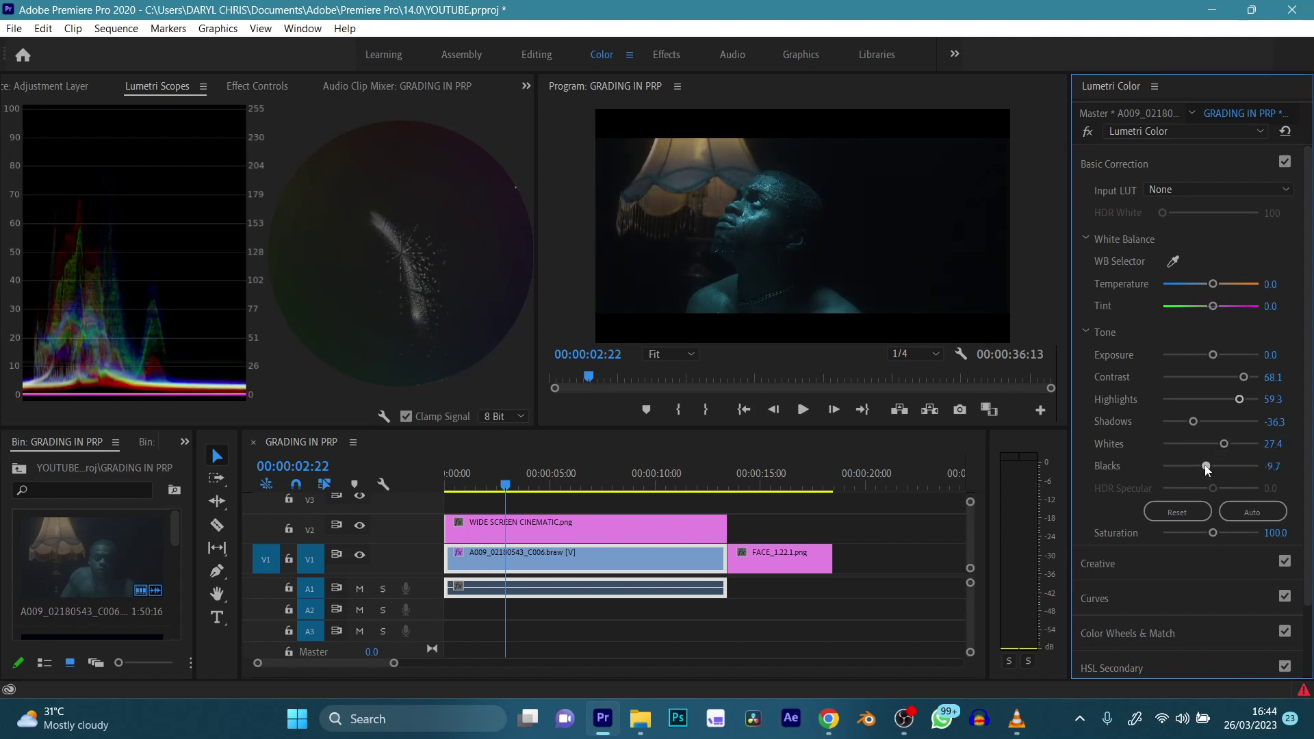
Raise the shadow point of the white RGB curve slightly.
click(1129, 164)
click(1102, 233)
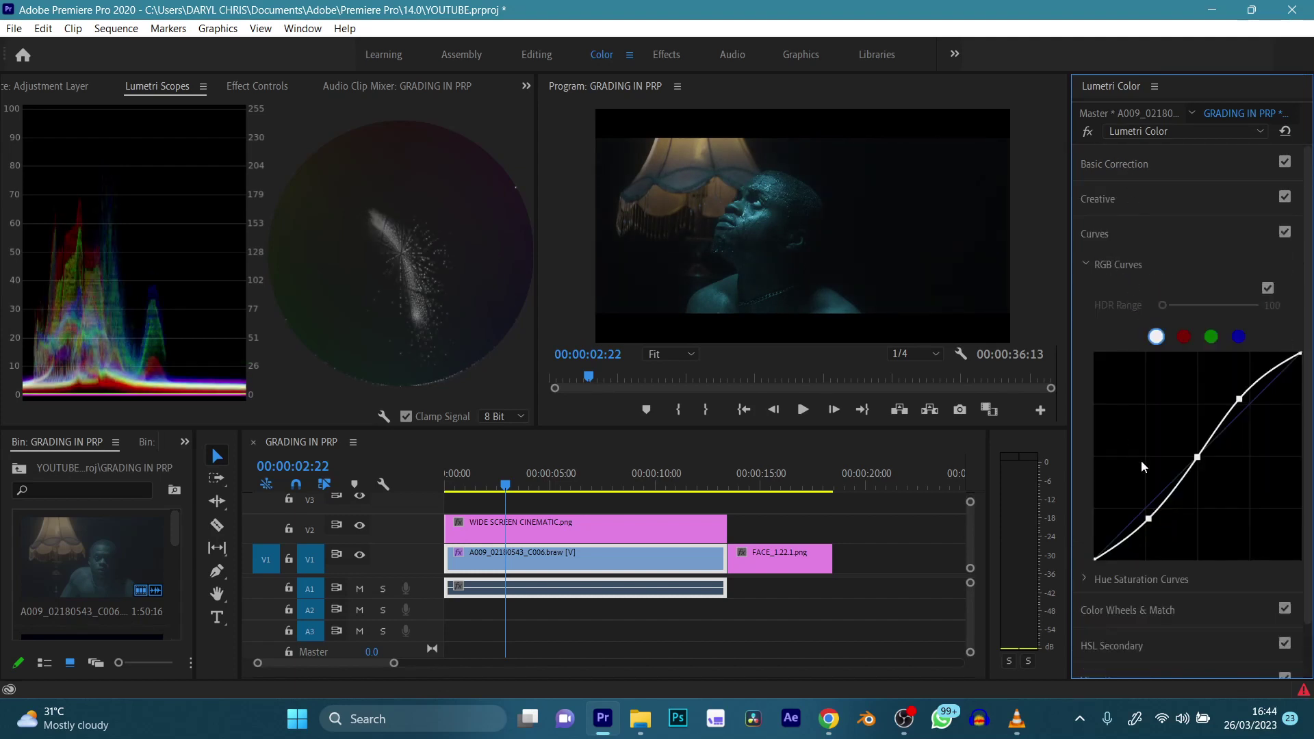
drag(1147, 512, 1147, 517)
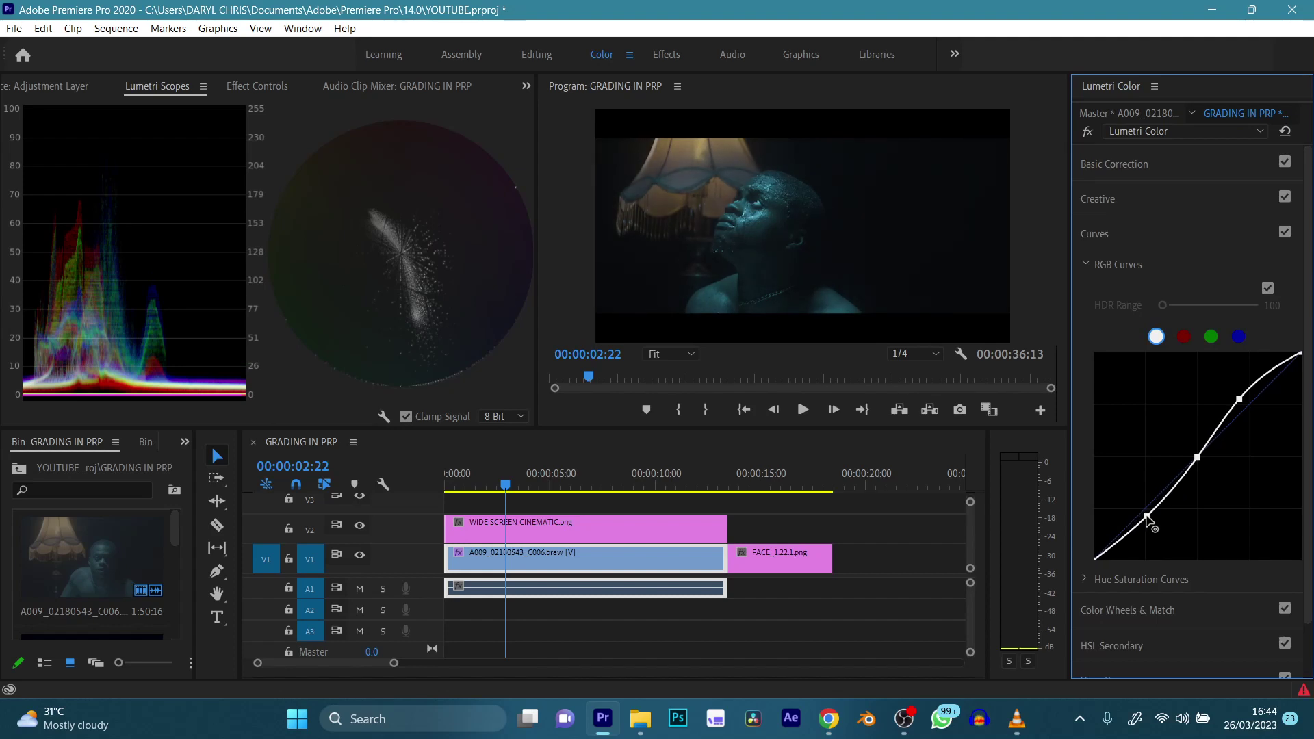
Compare the graded A009 clip with FACE_1.22.1.png side by side in an enlarged comparison view at 00:00:14:17.
click(737, 476)
drag(736, 471, 514, 489)
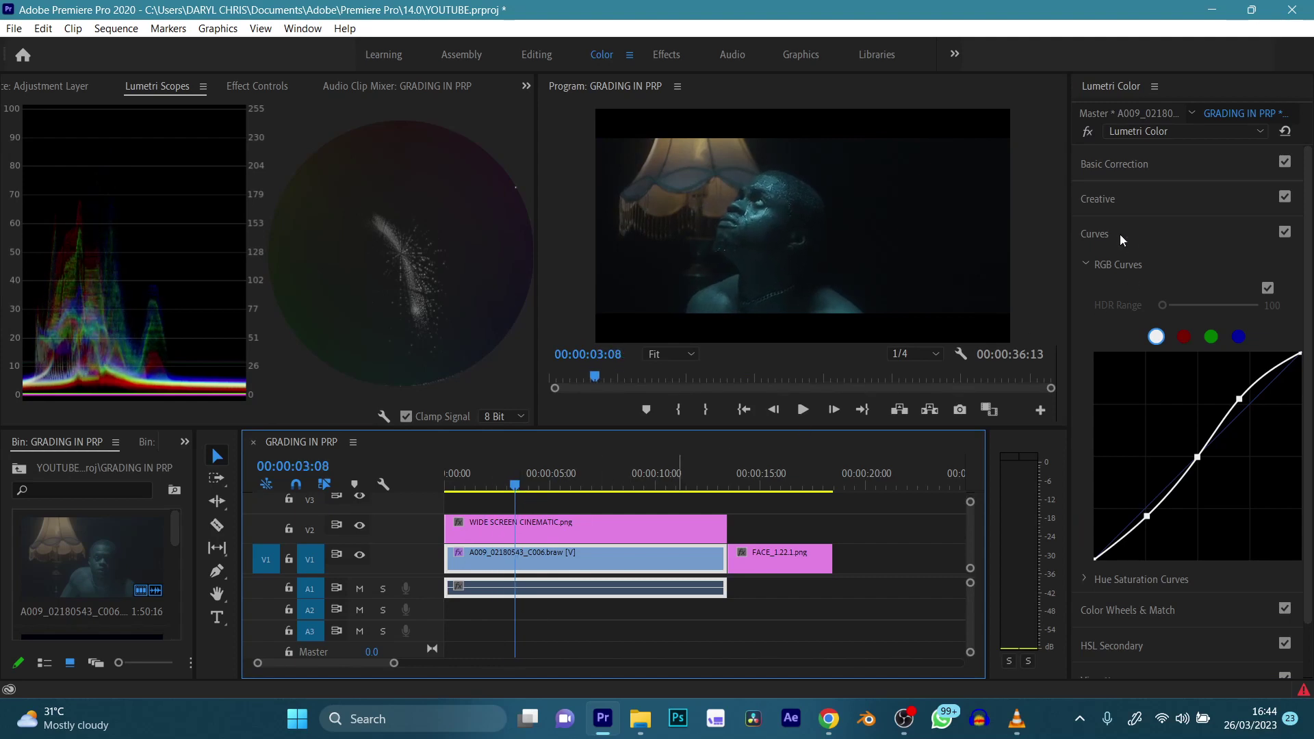
click(780, 482)
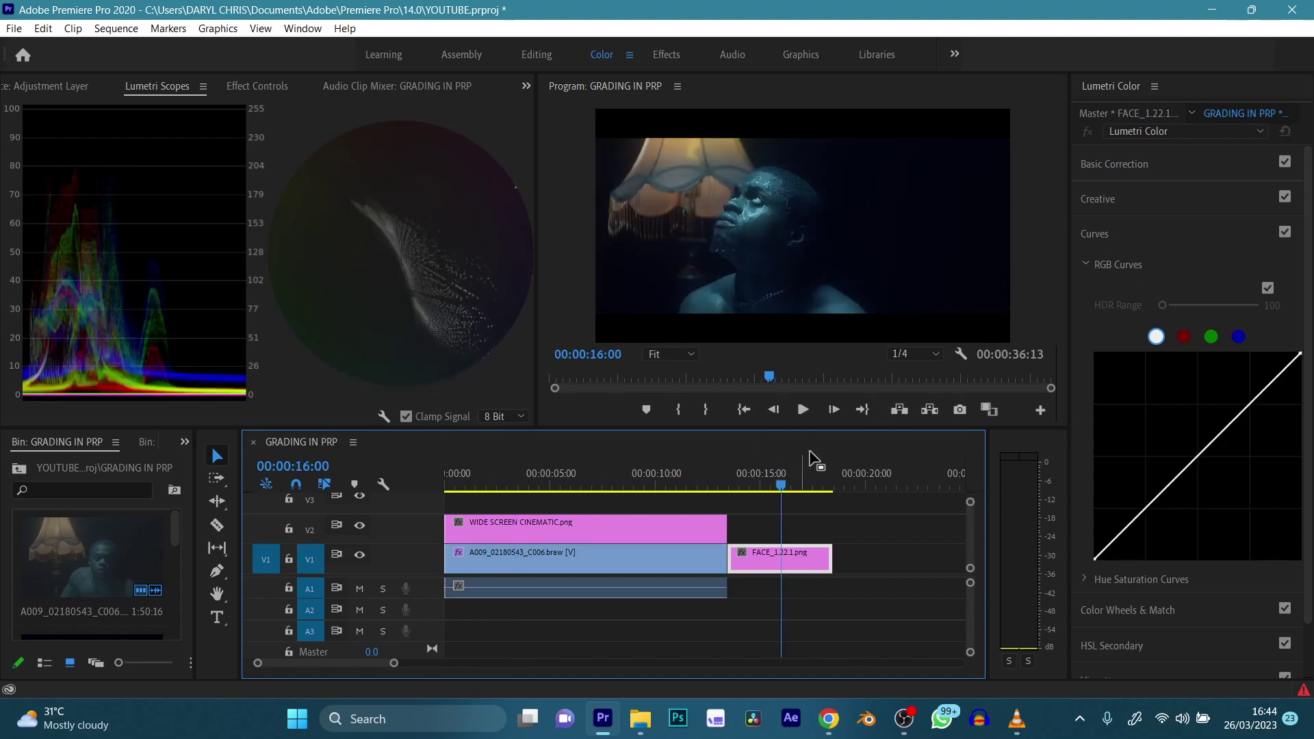
click(980, 406)
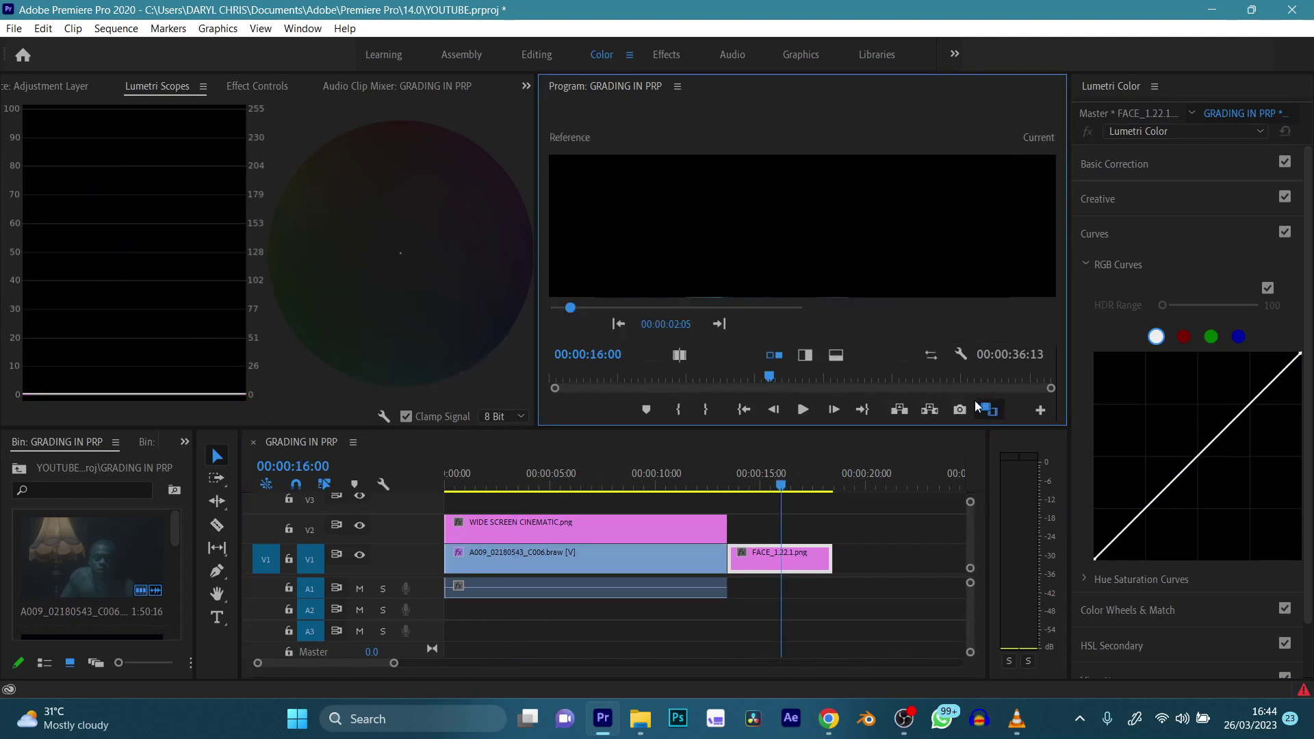
click(755, 485)
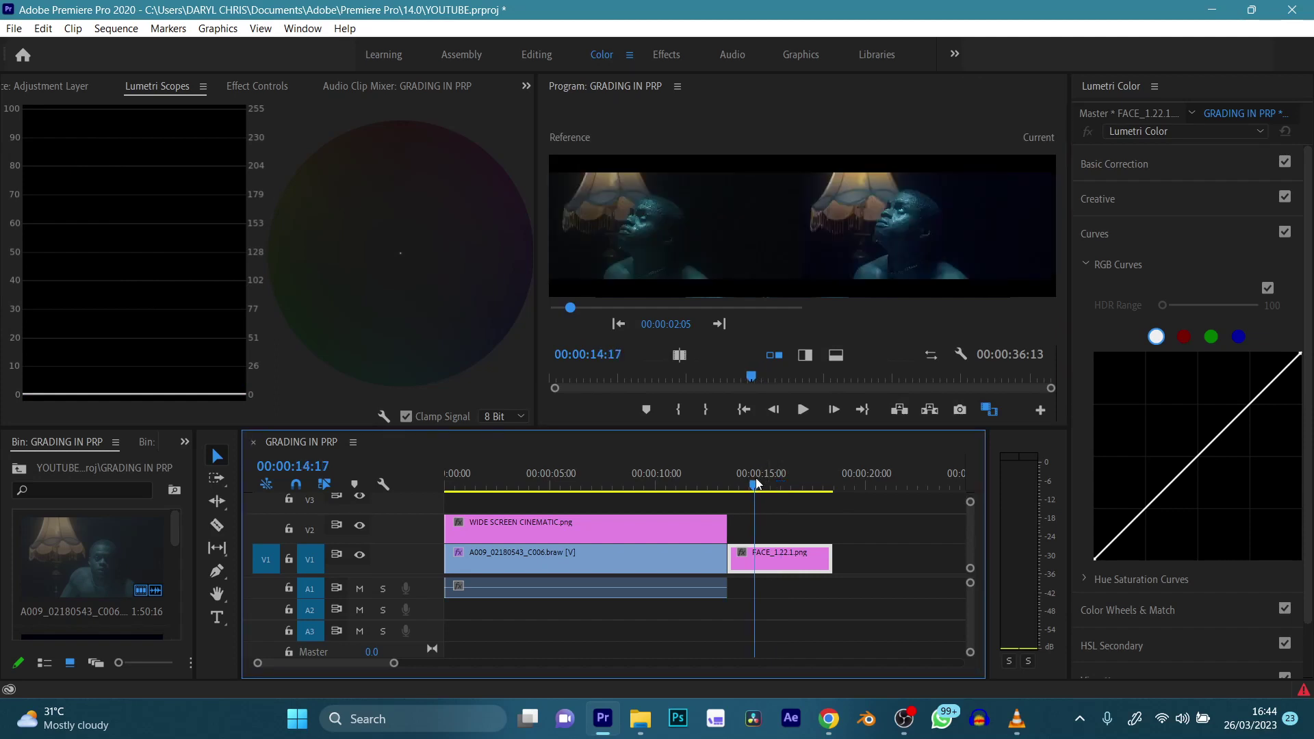
key(grave)
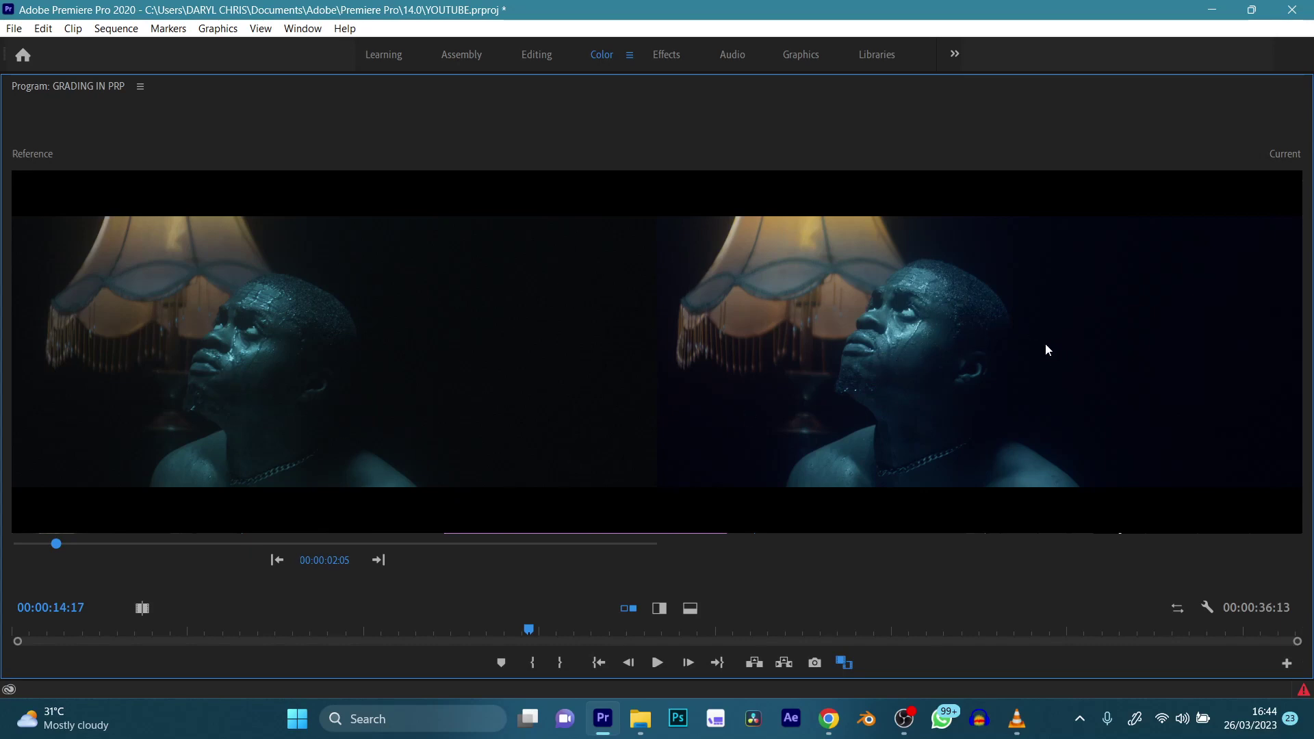
key(grave)
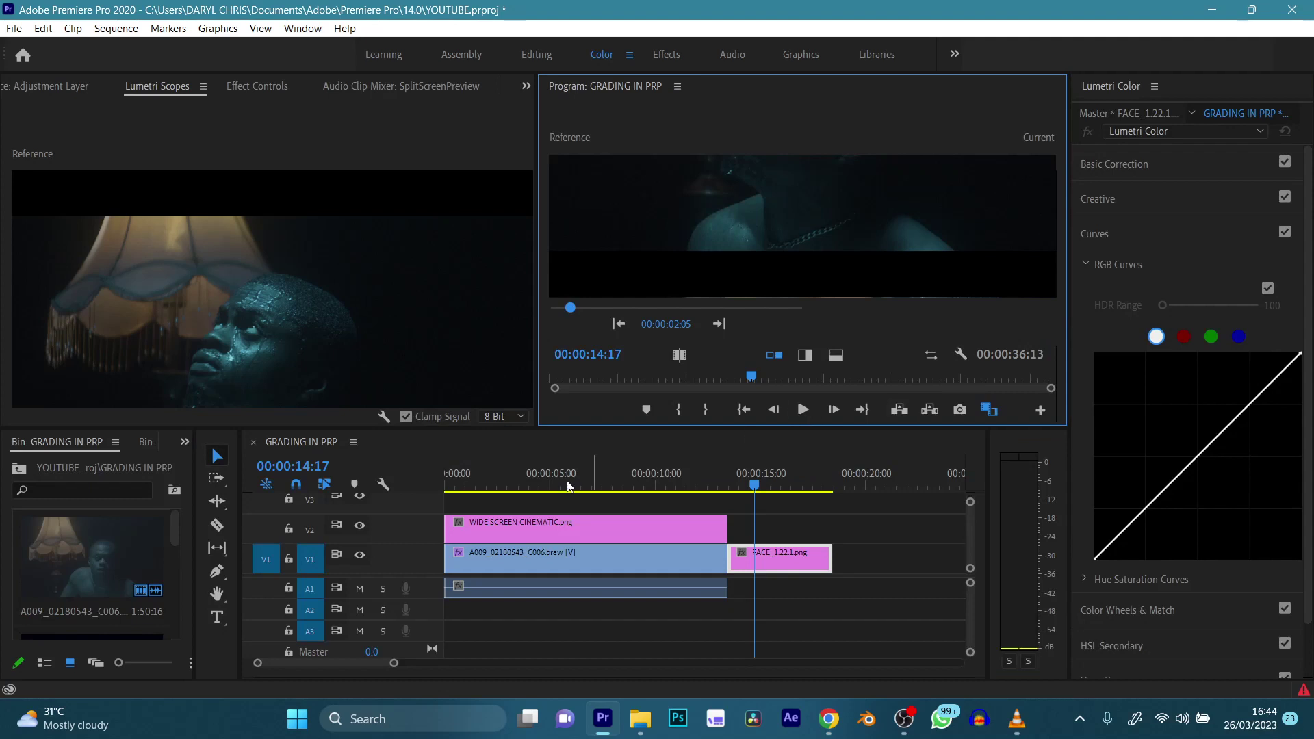
Set the A009 clip's Saturation to 185.8, Blacks to -18.6 and Whites to 52.2, and check it against the FACE_1.22.1.png still.
click(498, 474)
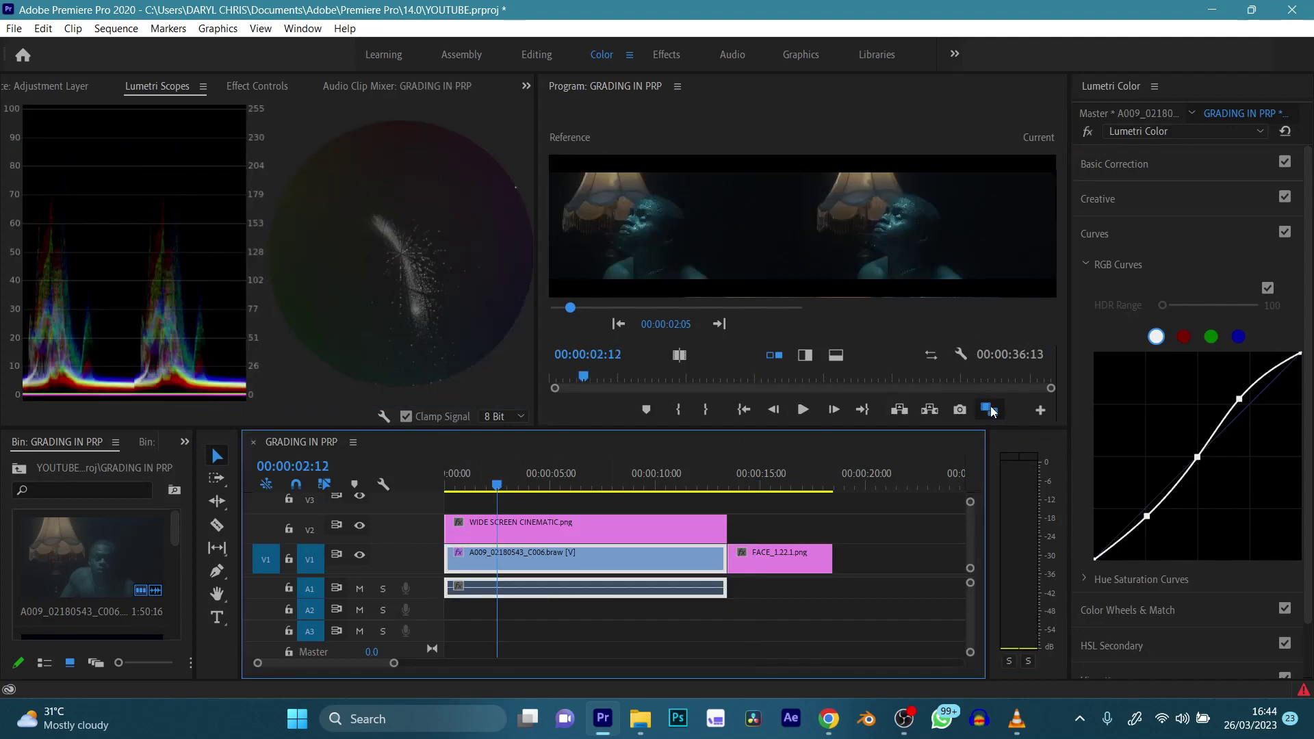
click(988, 408)
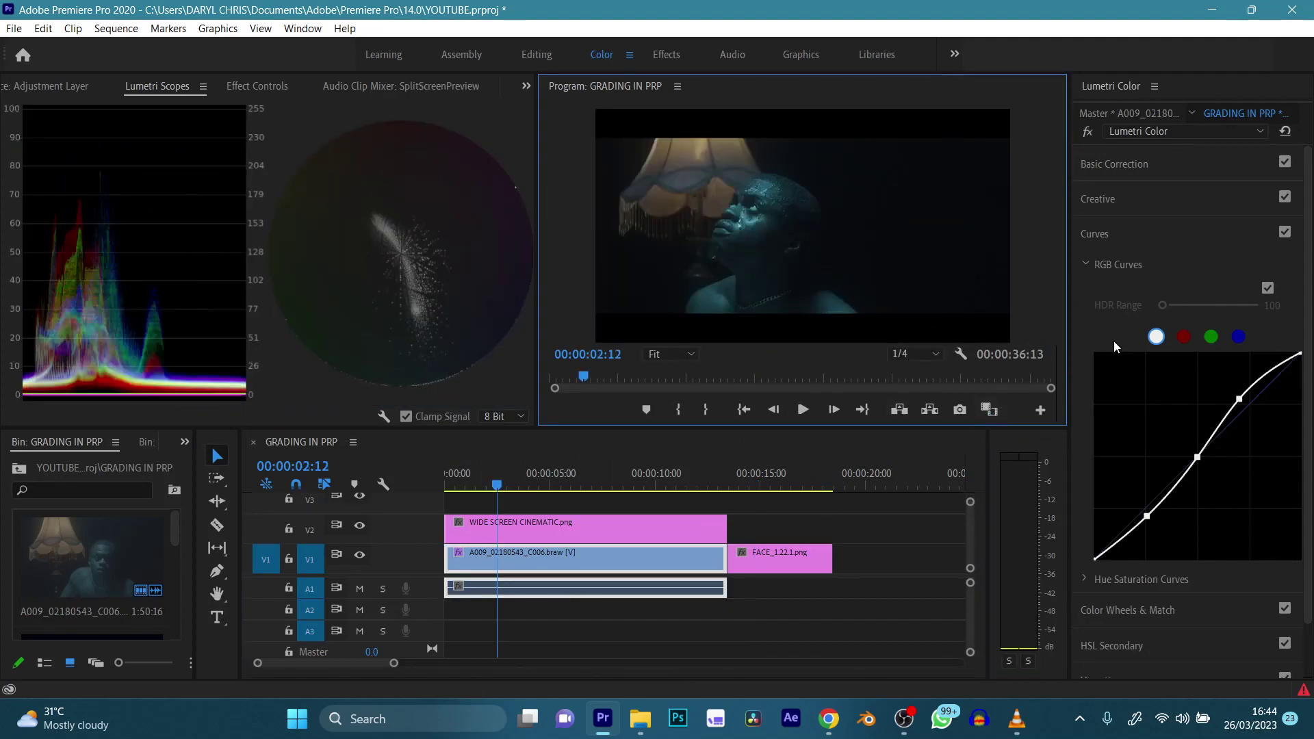
click(1090, 265)
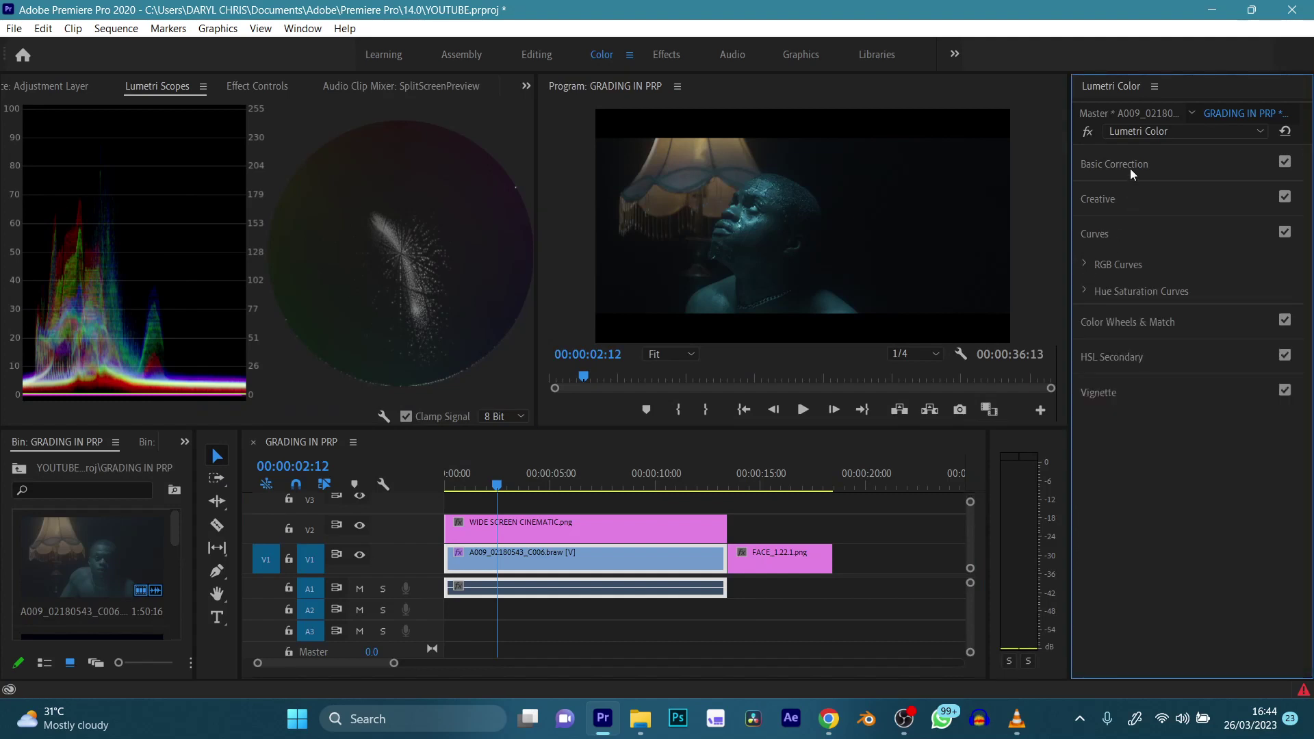
click(1127, 167)
drag(1213, 533, 1253, 539)
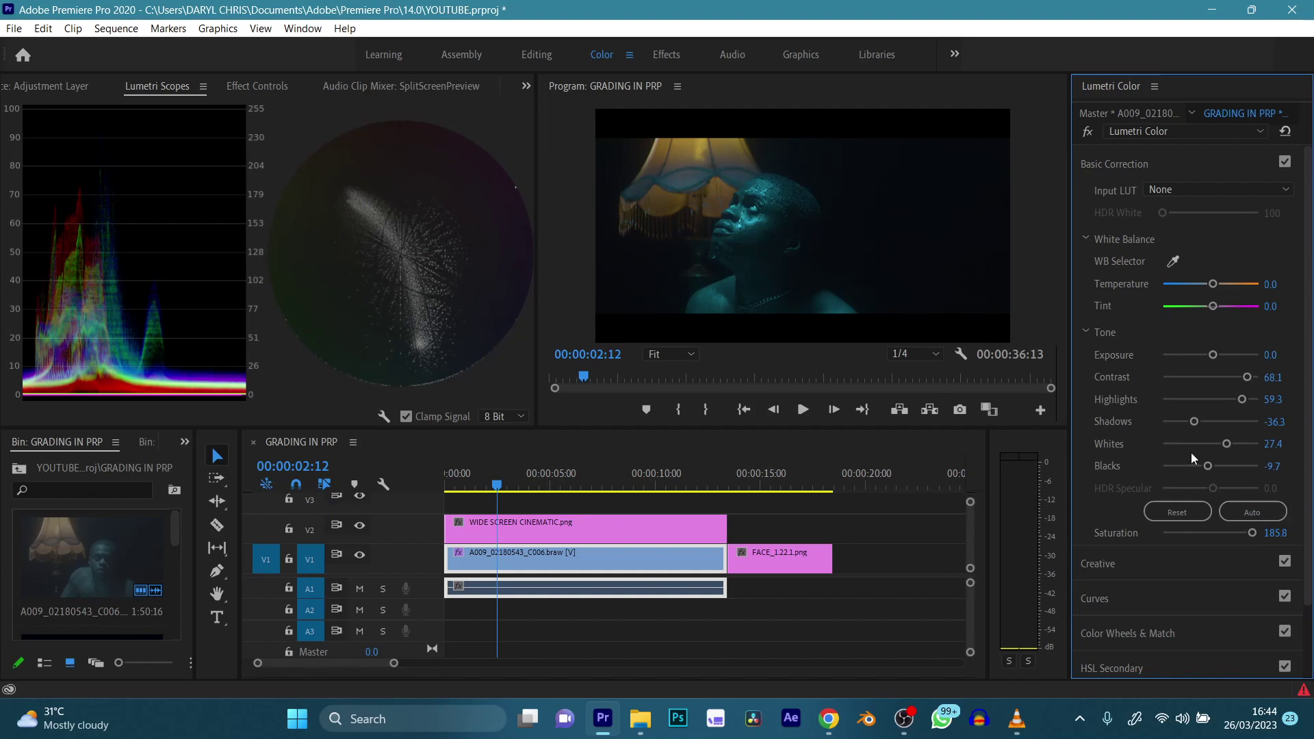
drag(1207, 467, 1202, 466)
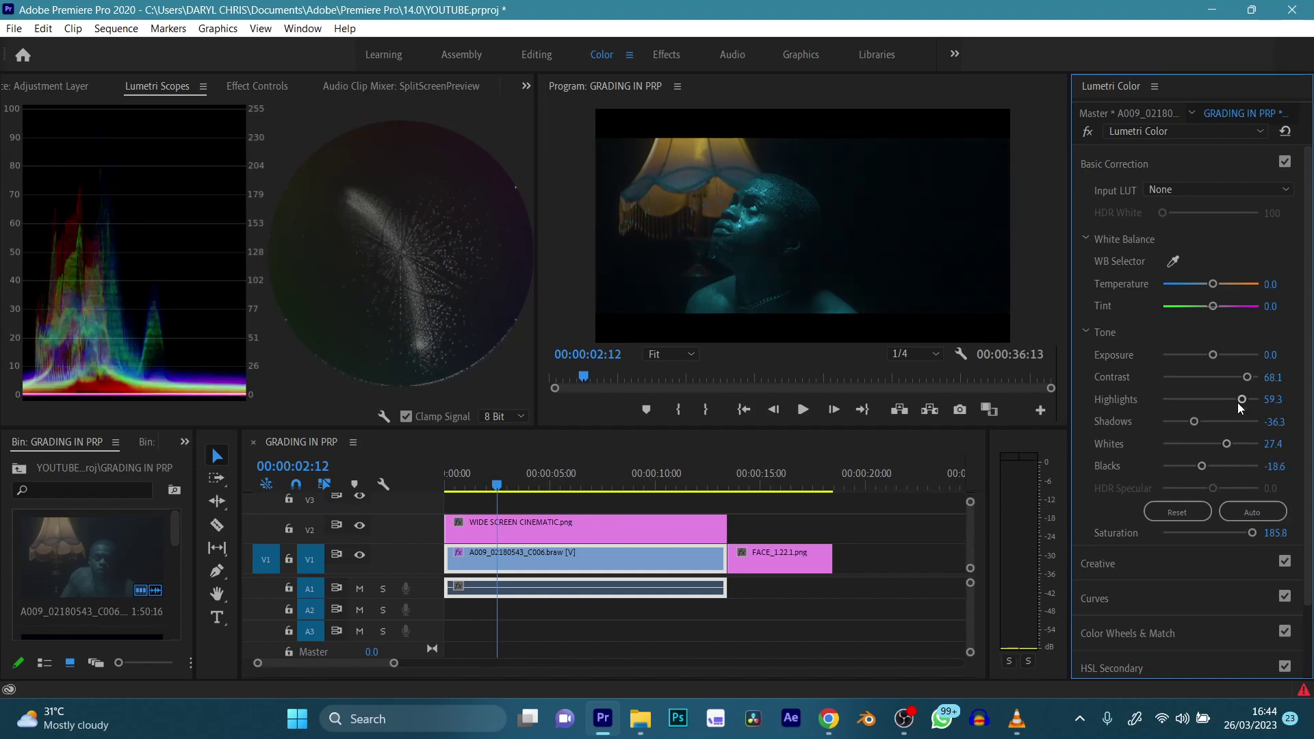
drag(1226, 443, 1236, 445)
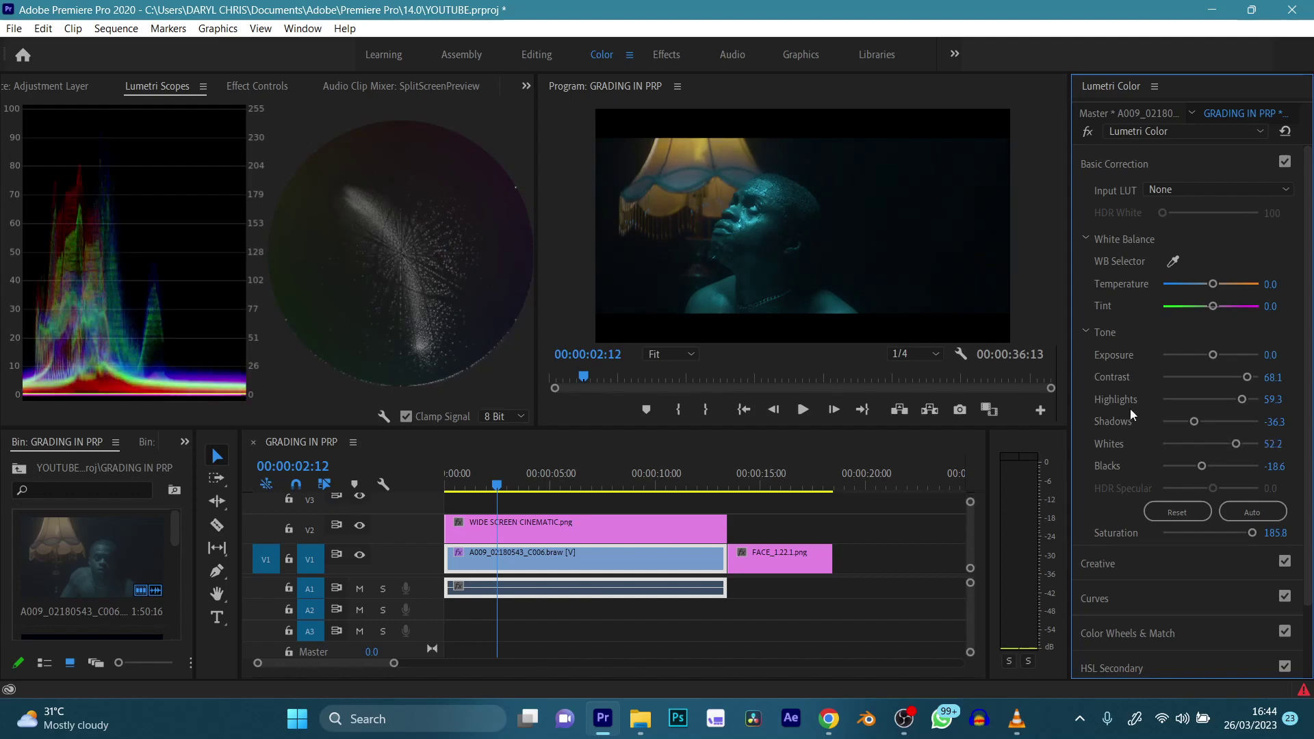
click(740, 474)
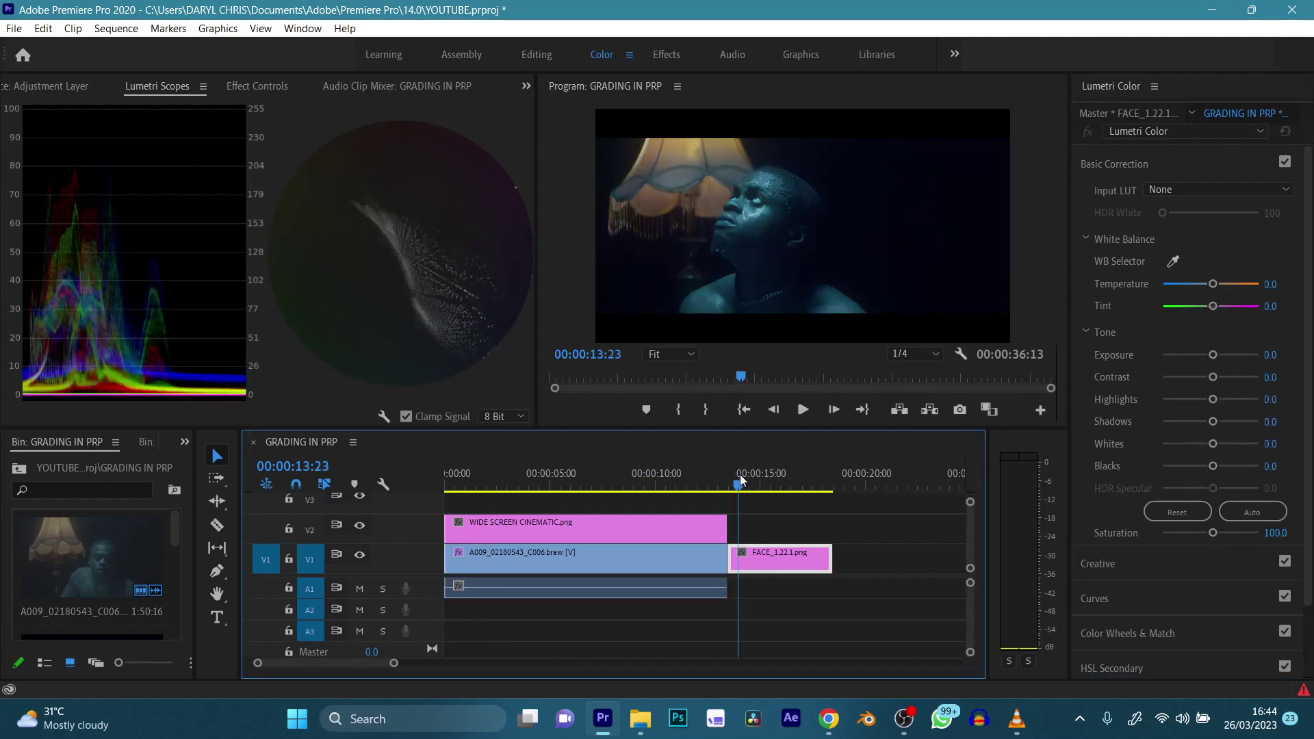
drag(740, 474, 549, 505)
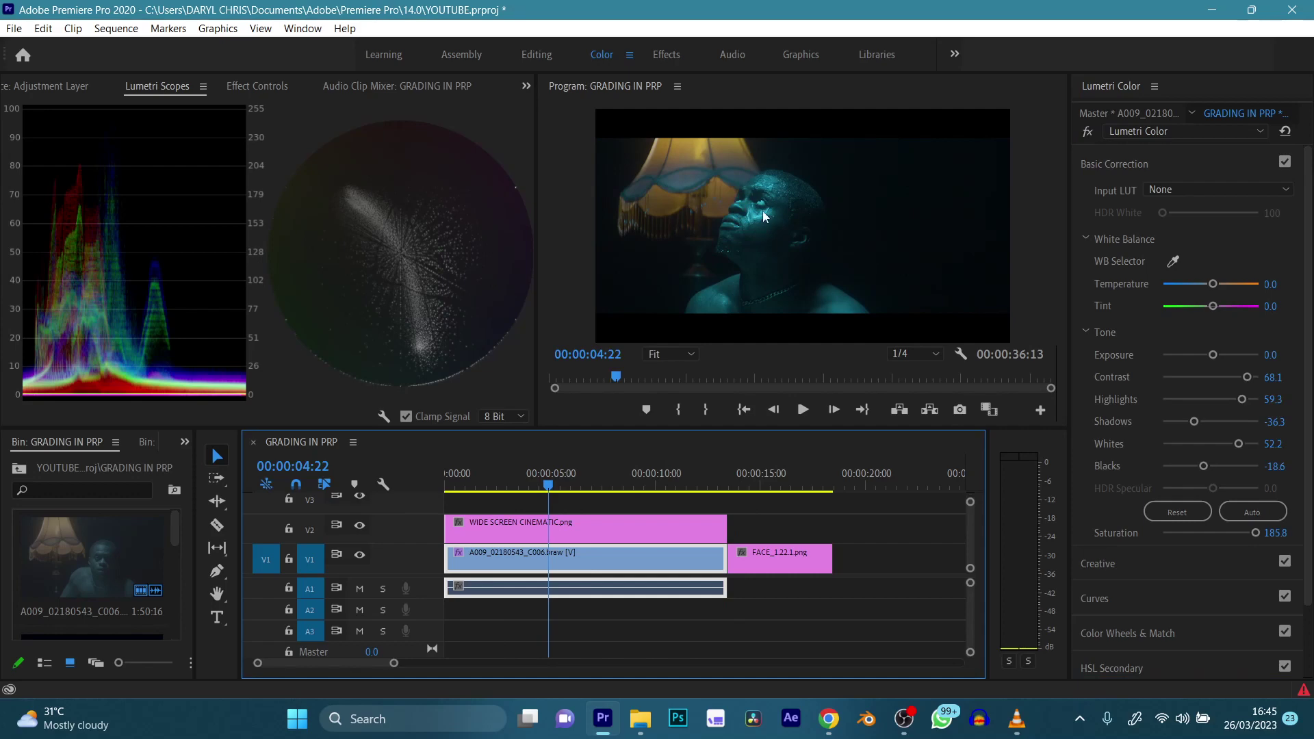
drag(741, 475, 520, 471)
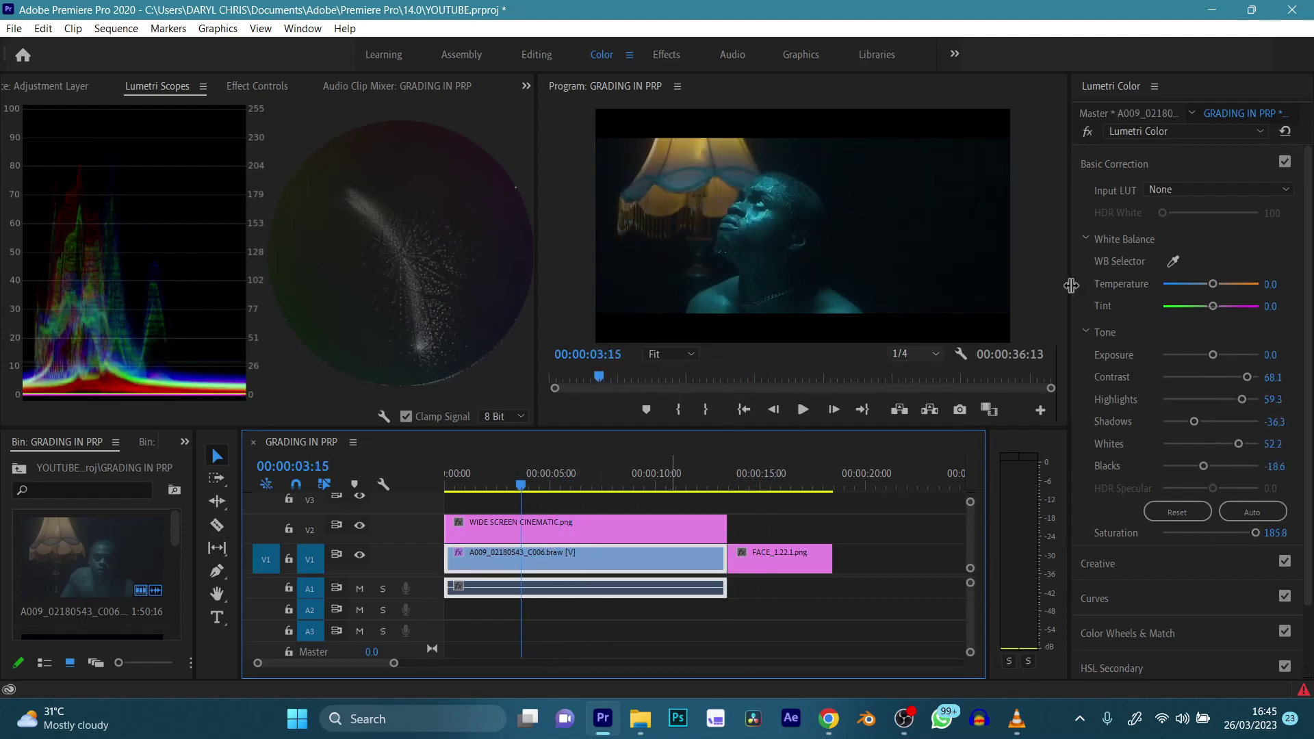
Nudge the Midtones color wheel of the A009 clip very slightly toward cyan-blue and check another frame.
click(1111, 164)
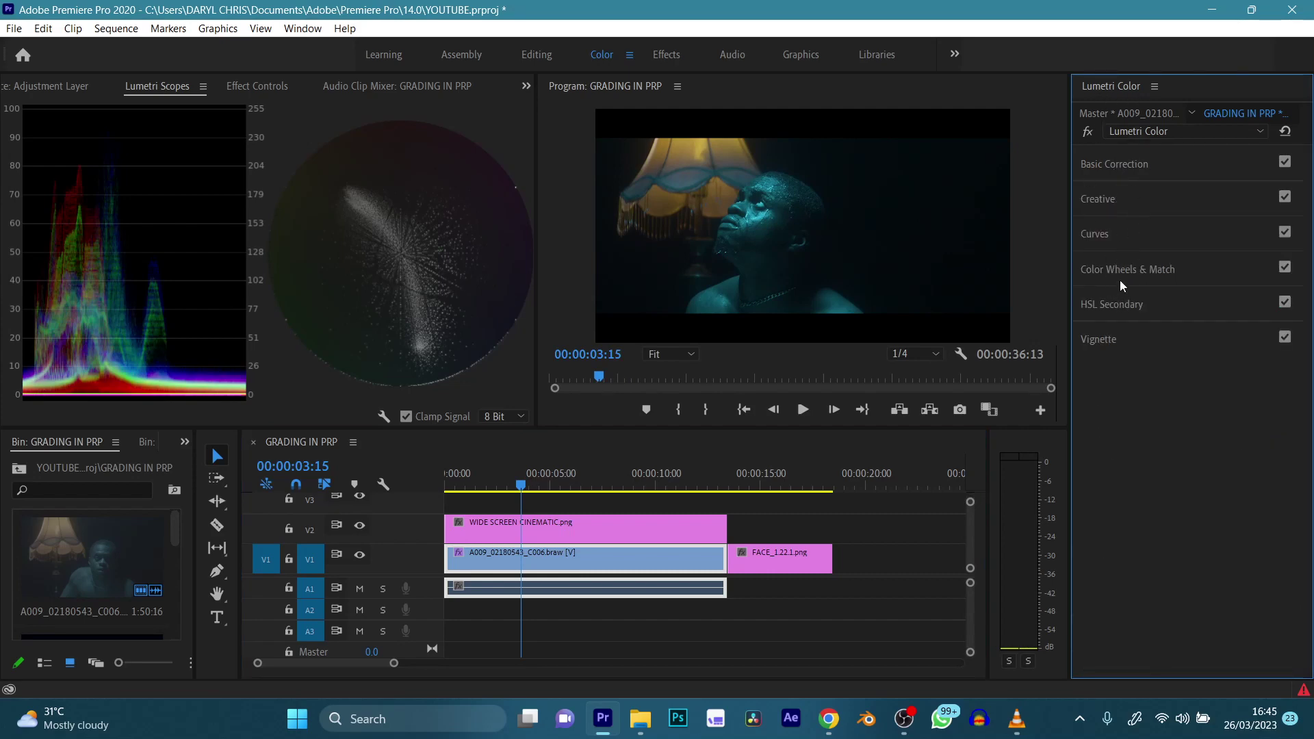
click(1147, 268)
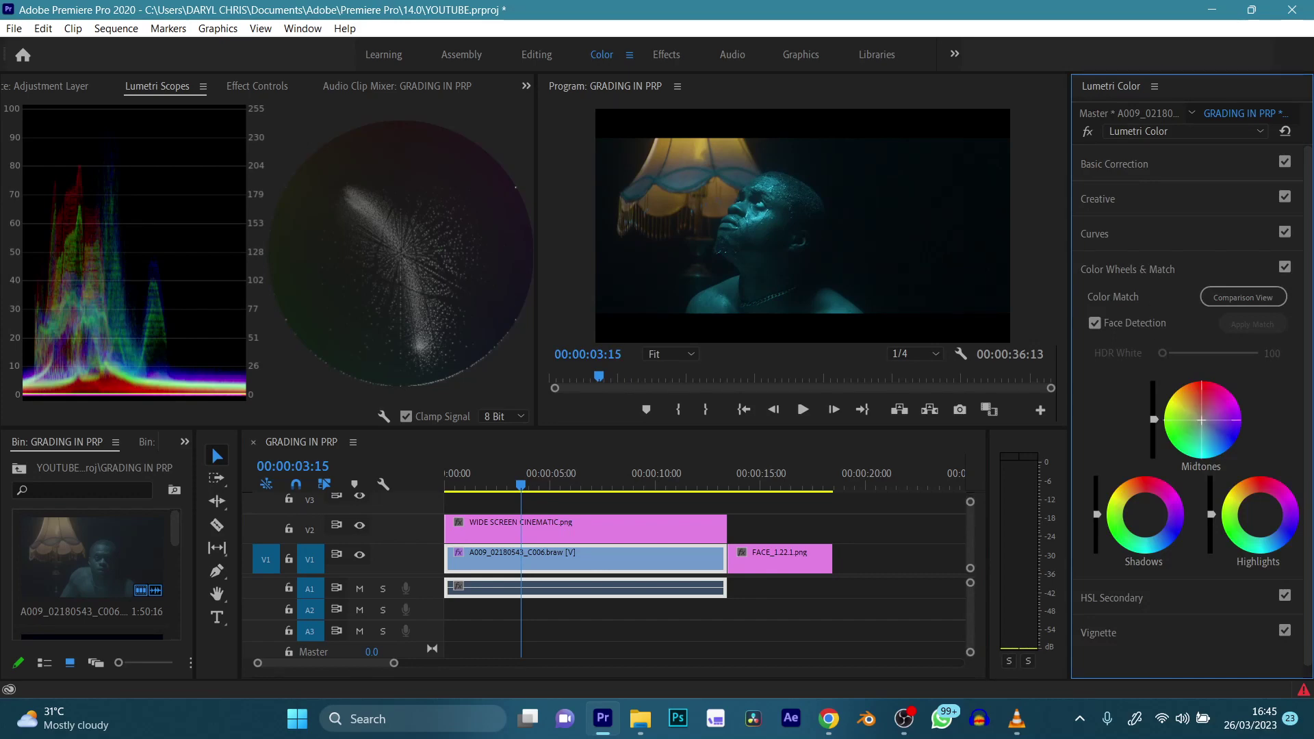
drag(1201, 422, 1202, 425)
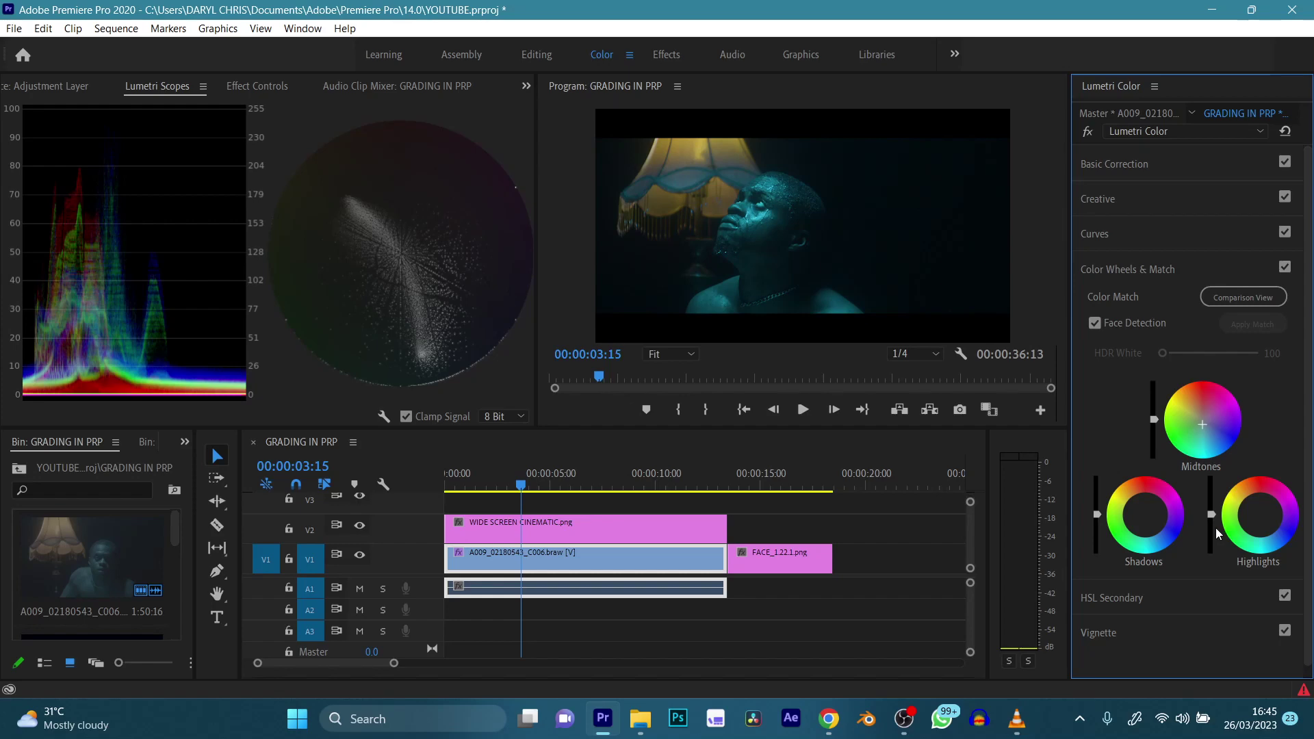
drag(740, 477, 498, 490)
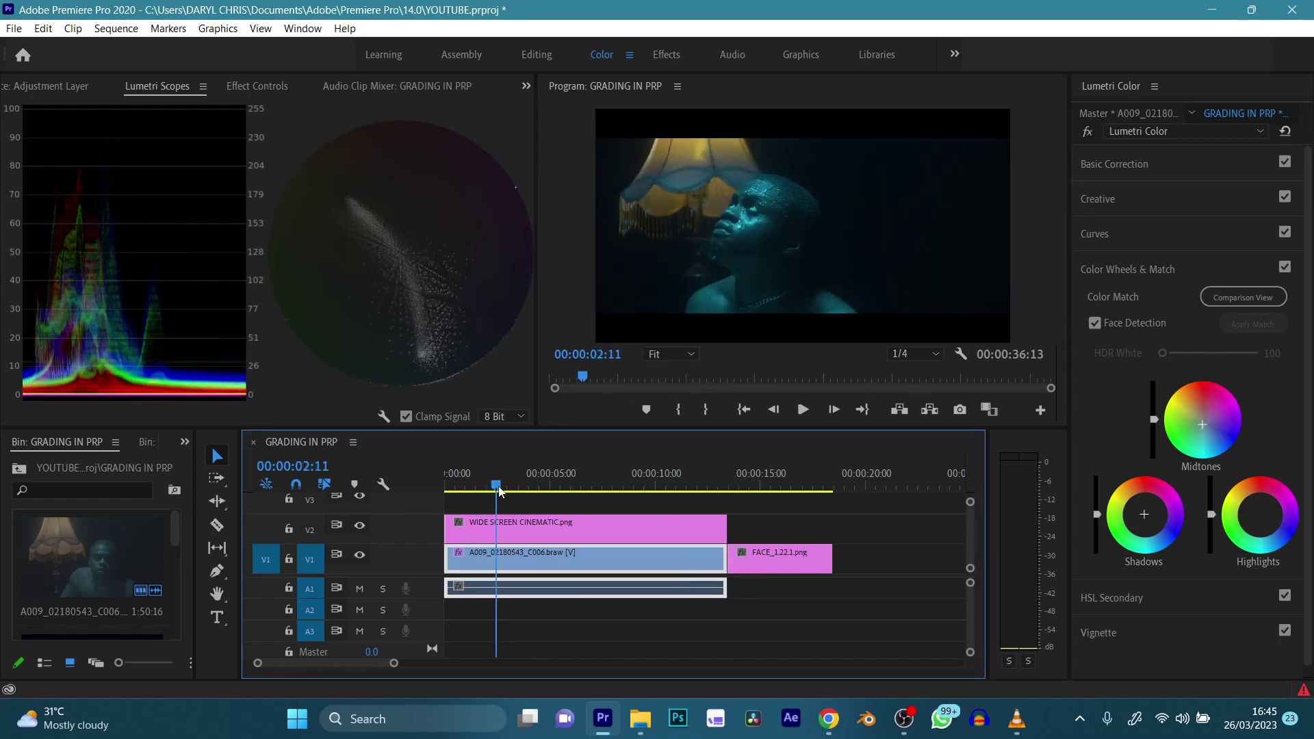
click(1126, 260)
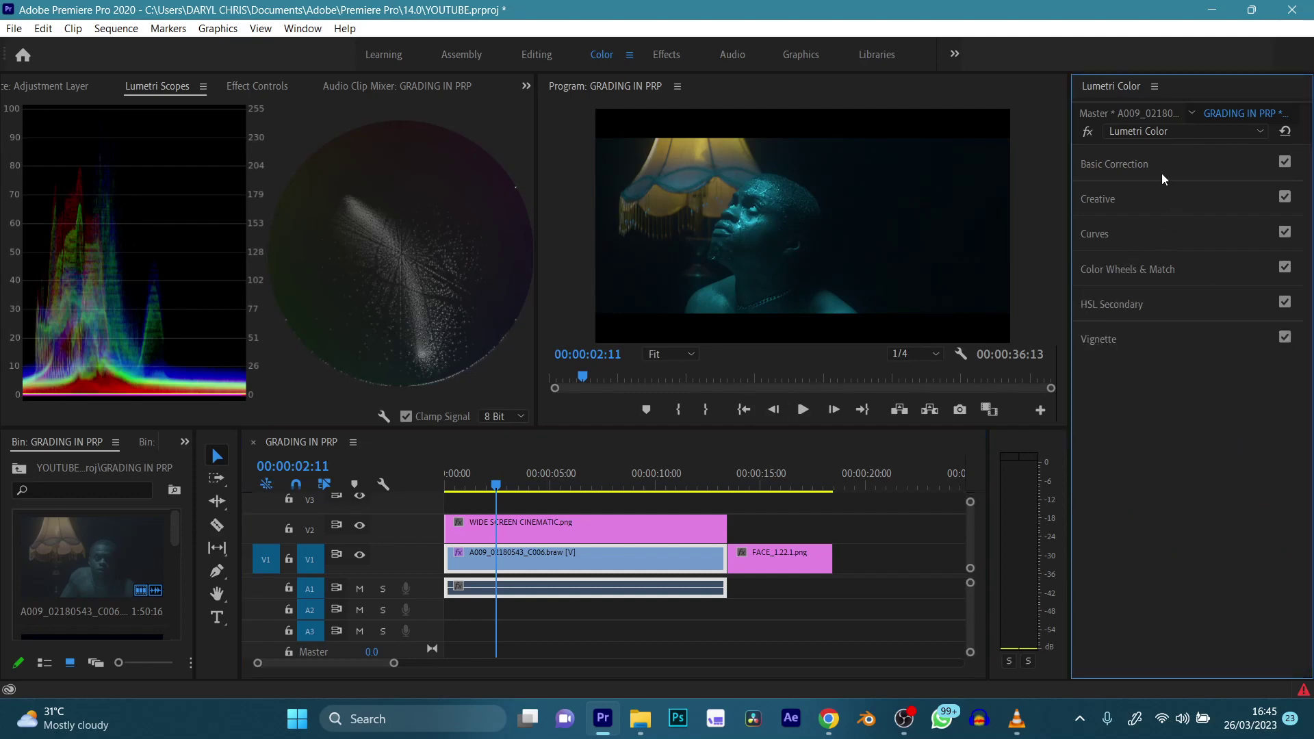
Sample the man's face for the Hue vs Hue curve and lower the sampled point slightly to shift the teal skin toward blue.
click(1108, 236)
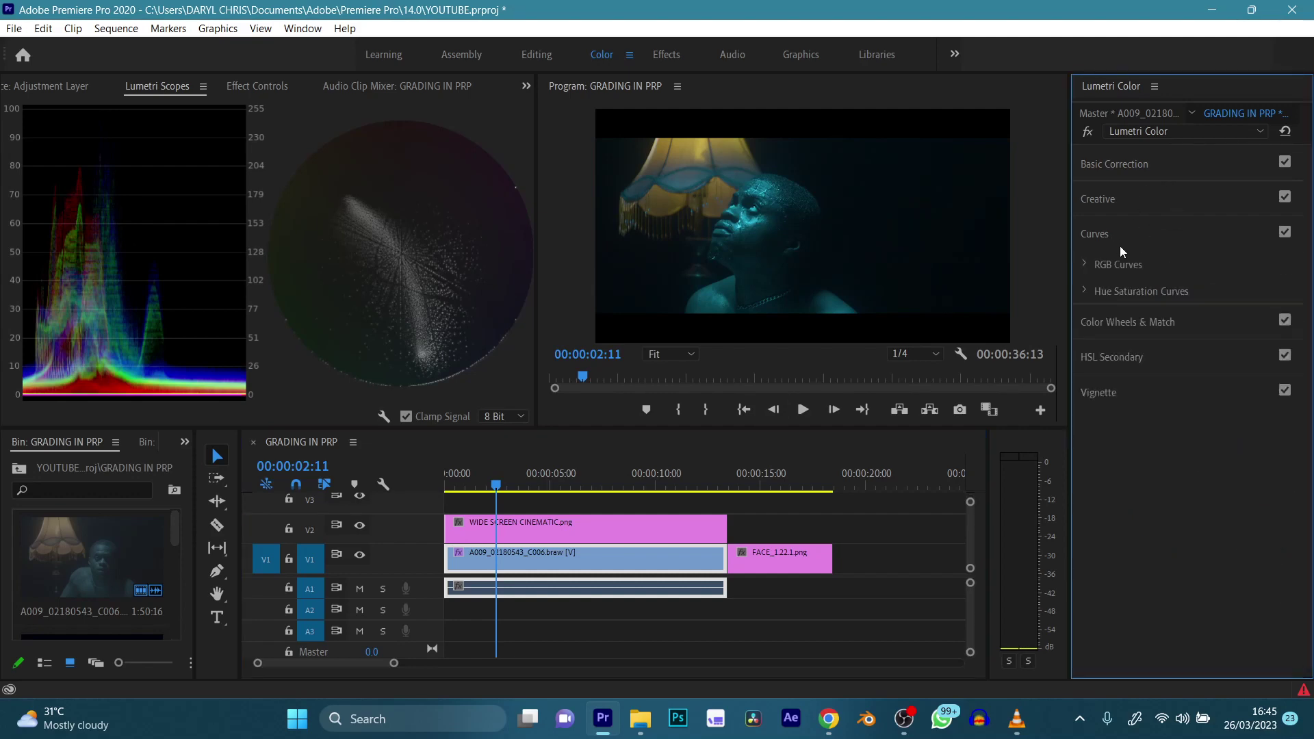
click(1085, 291)
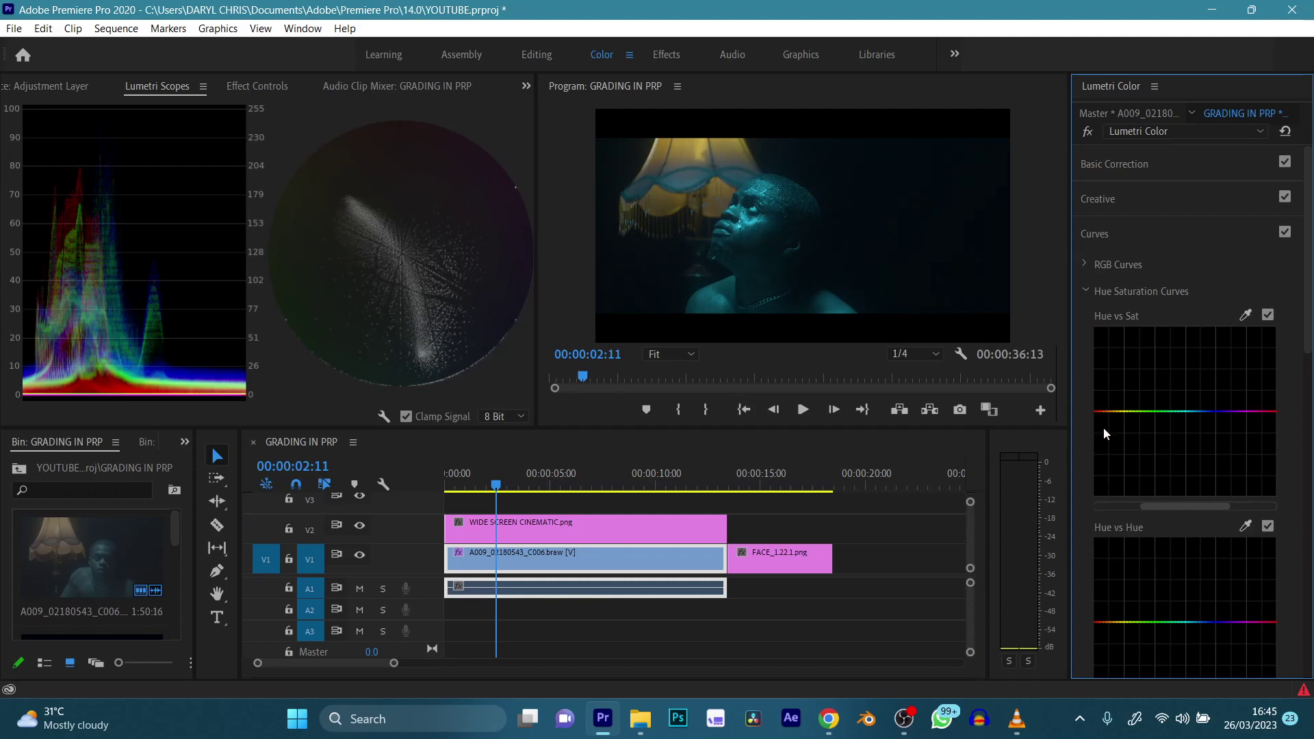
click(1245, 525)
click(756, 216)
drag(1196, 623, 1196, 626)
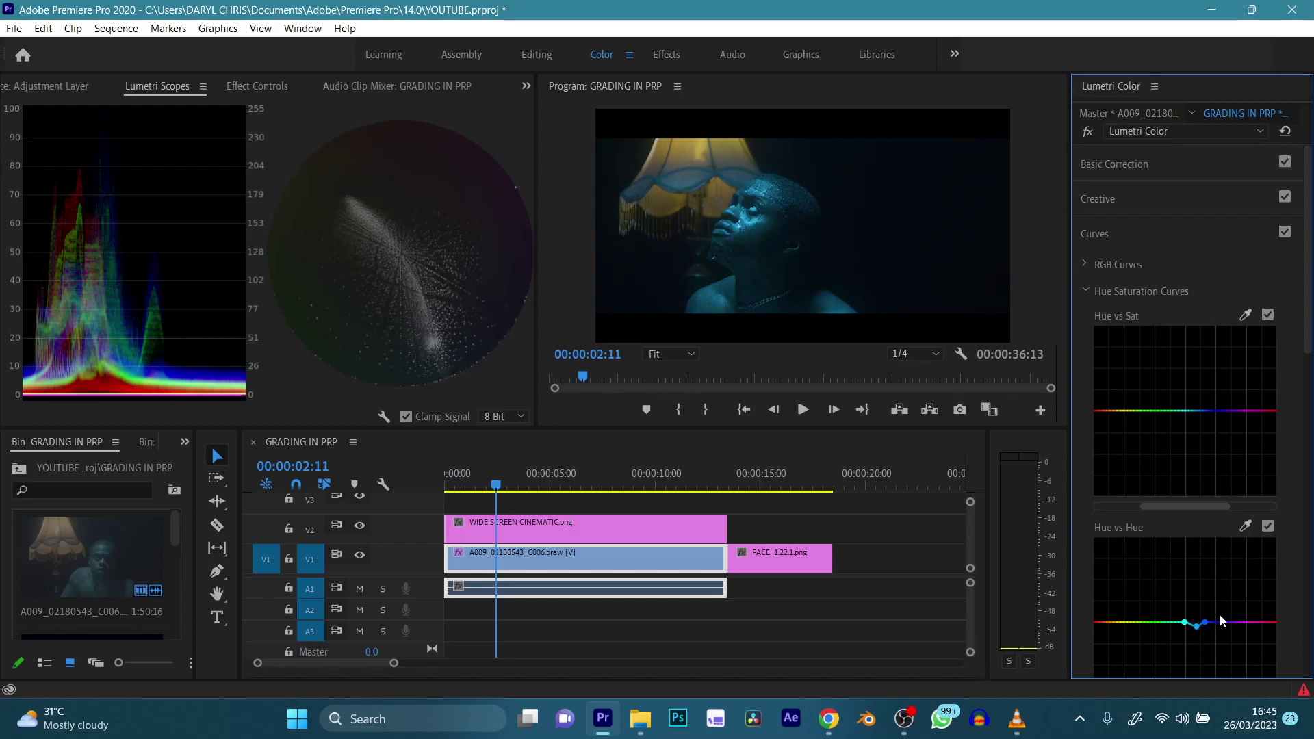
Compare the hue-shifted A009 clip with FACE_1.22.1.png side by side in an enlarged comparison view at 00:00:15:01.
click(736, 479)
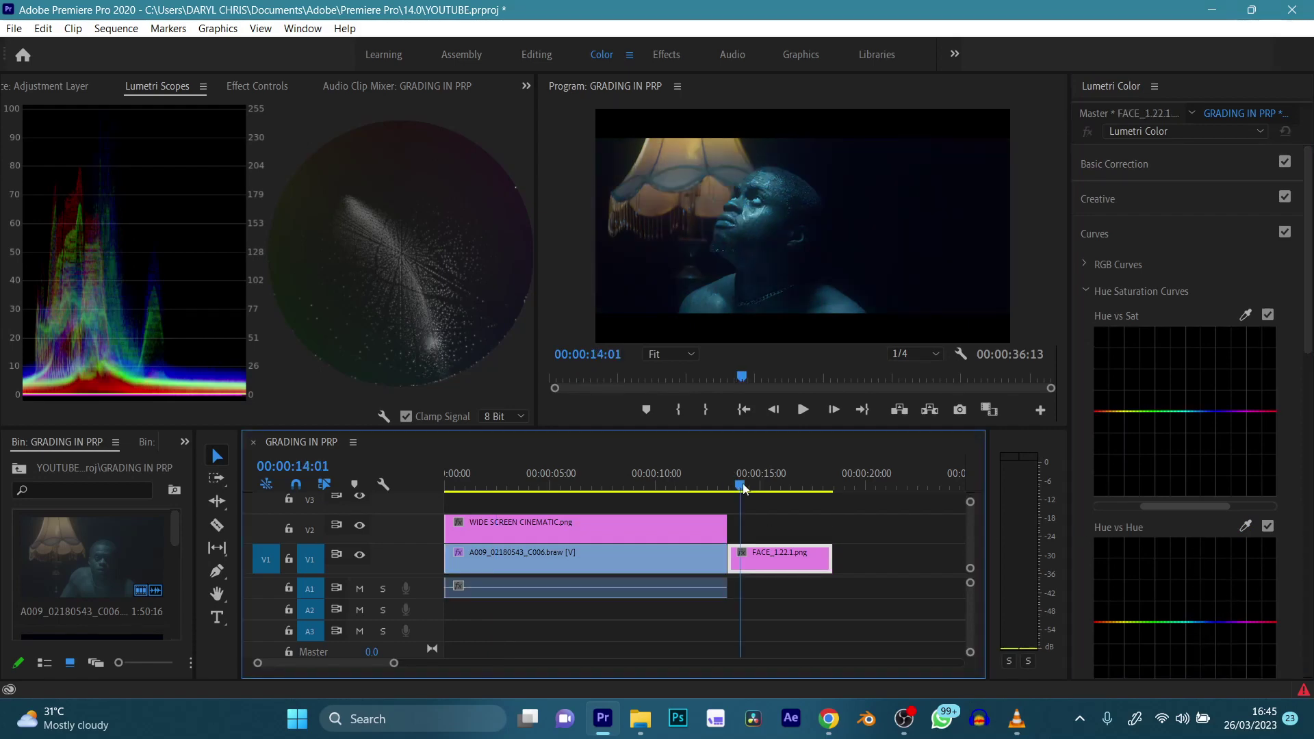
drag(739, 484, 536, 492)
click(748, 477)
click(989, 409)
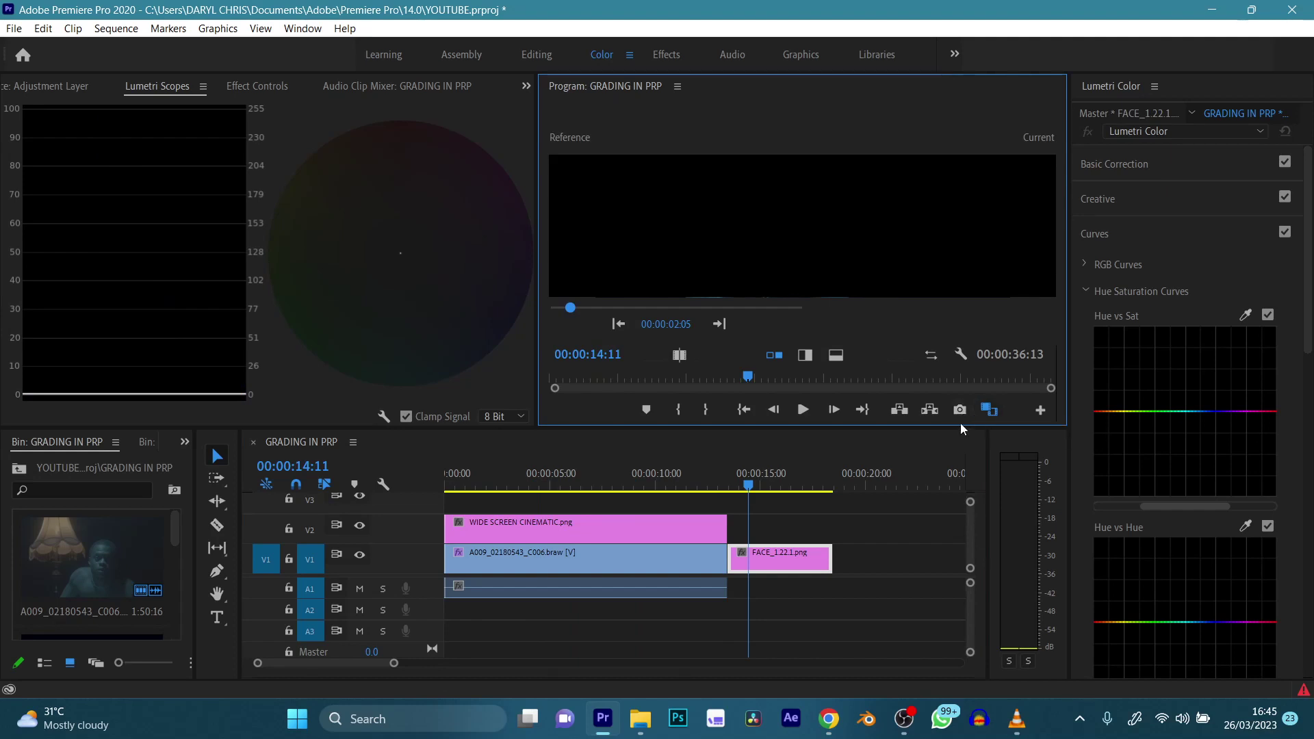
click(761, 477)
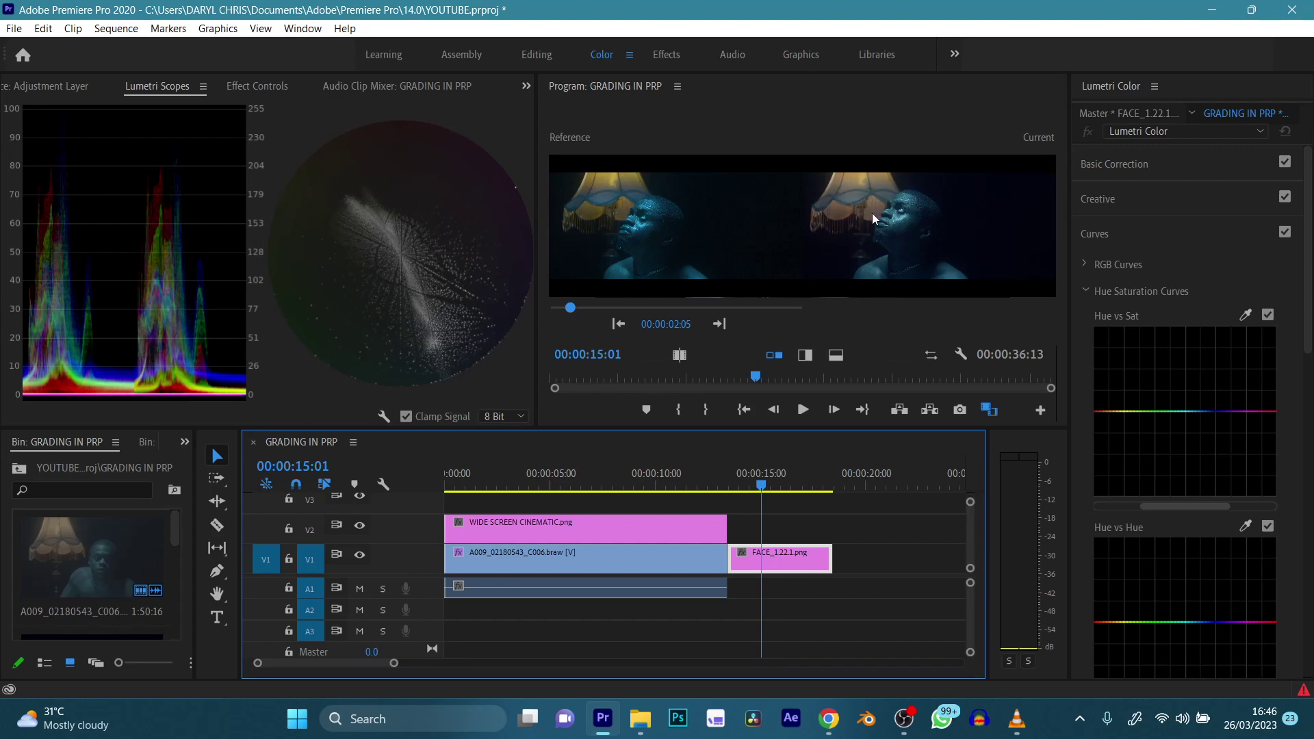
key(grave)
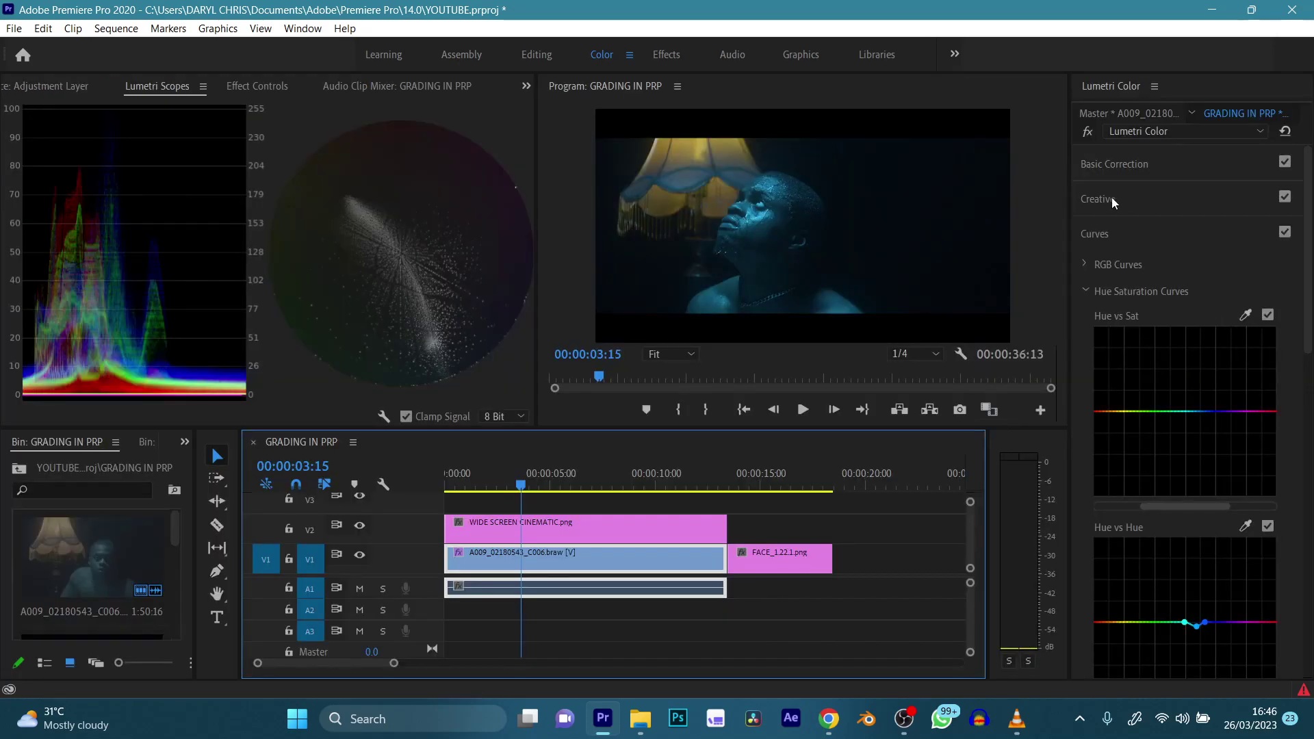
Lower the A009 clip's Saturation to 120.4 and check it side by side with FACE_1.22.1.png in the comparison view.
click(1136, 196)
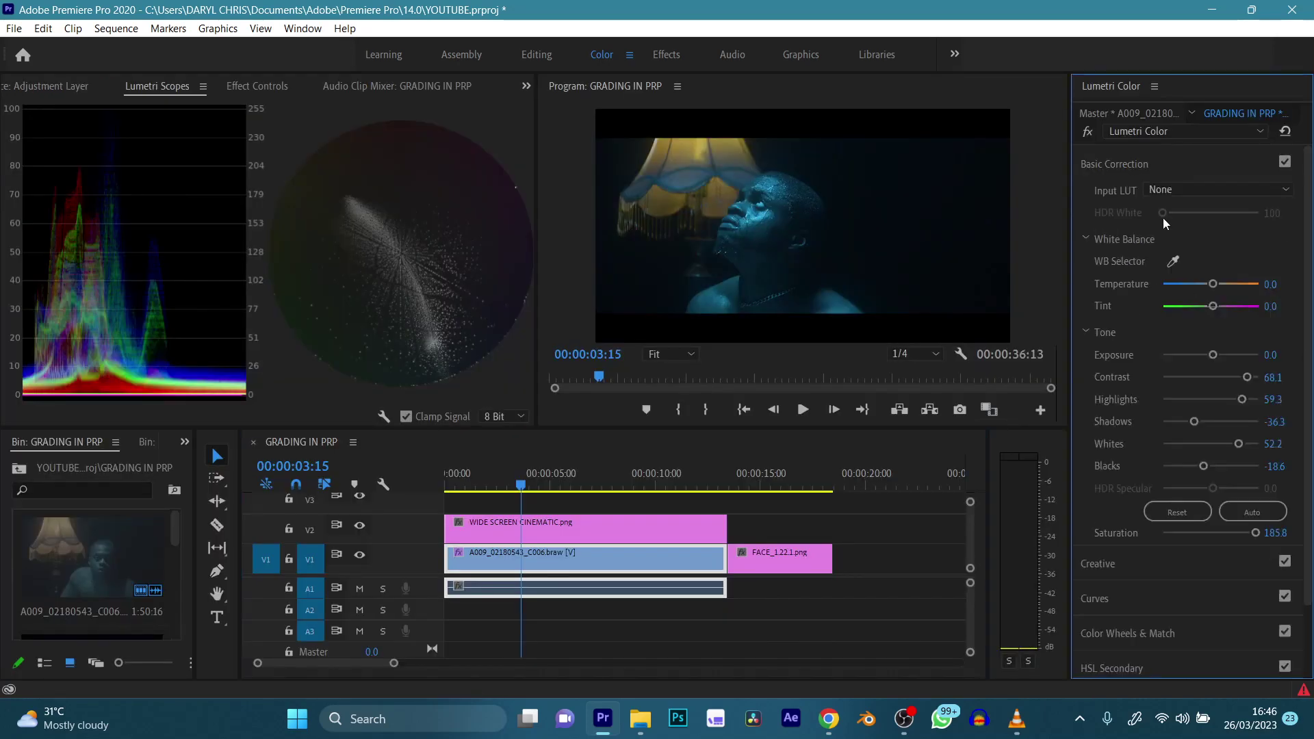
drag(1250, 535, 1220, 534)
click(989, 409)
click(761, 478)
click(761, 474)
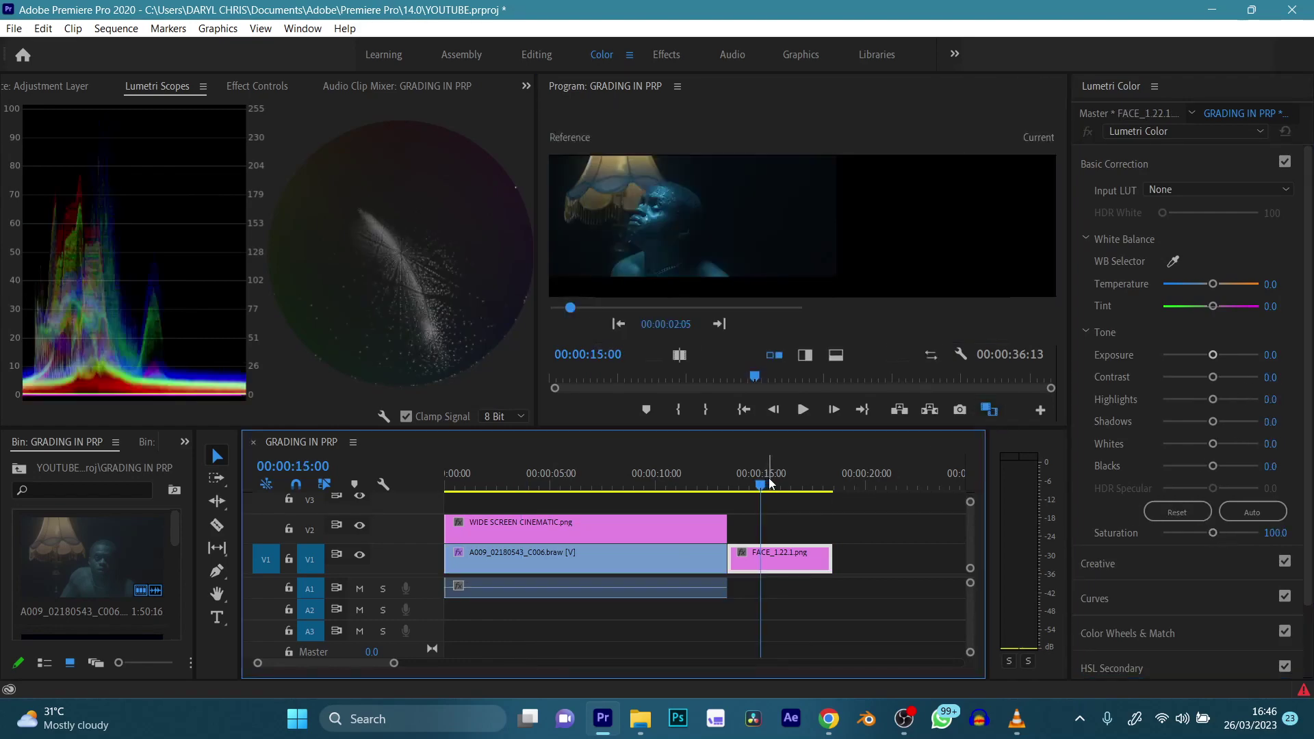
click(967, 300)
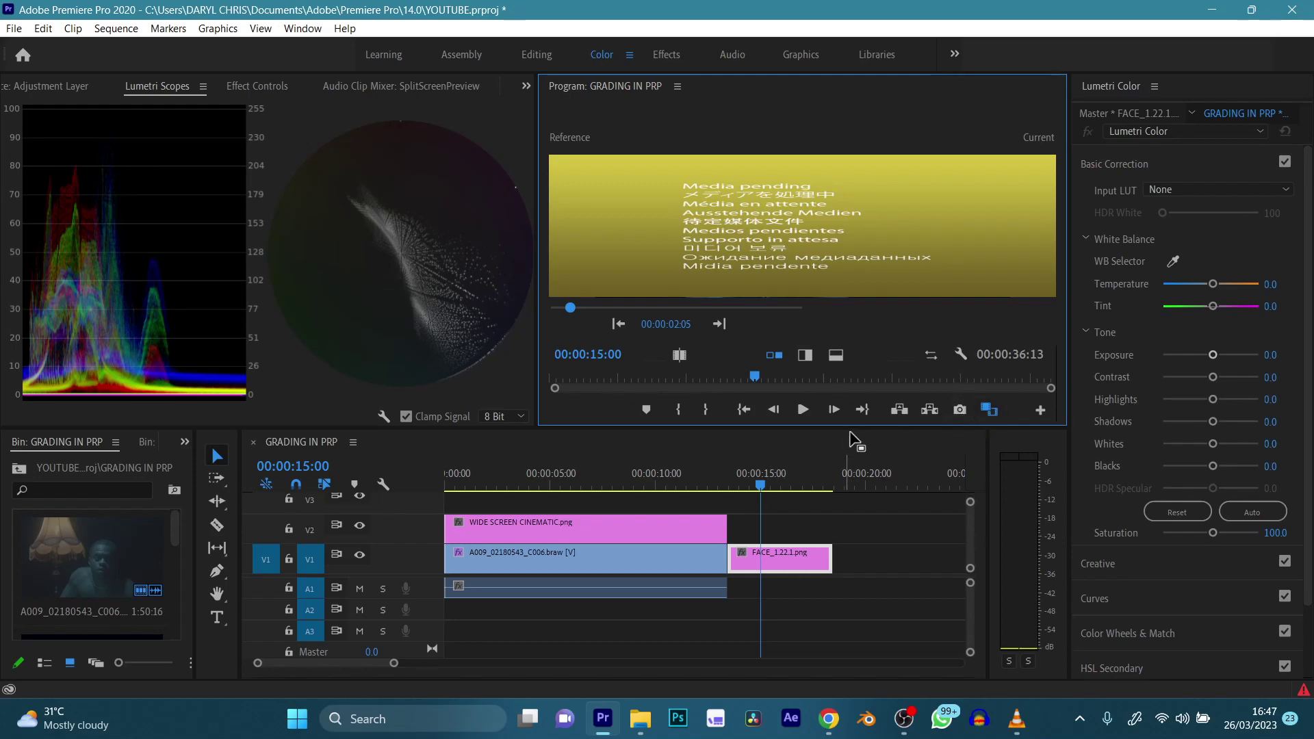
click(794, 448)
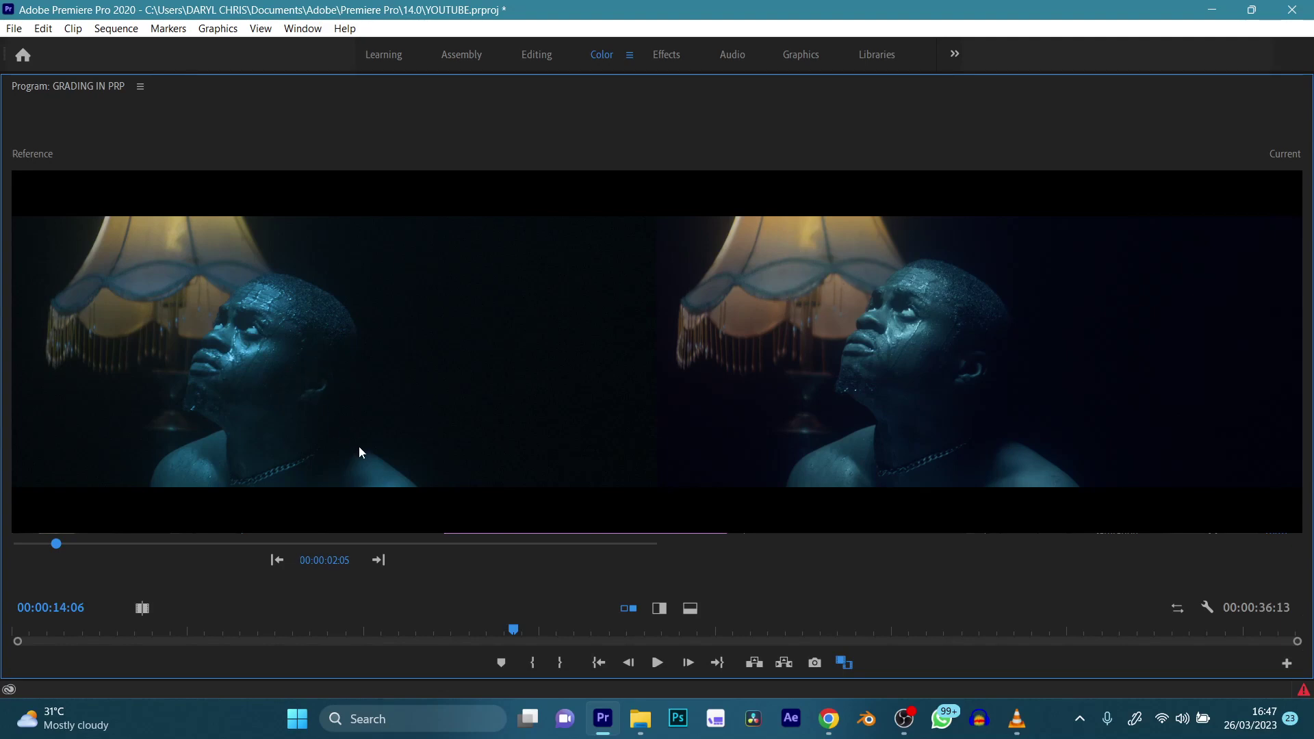
key(grave)
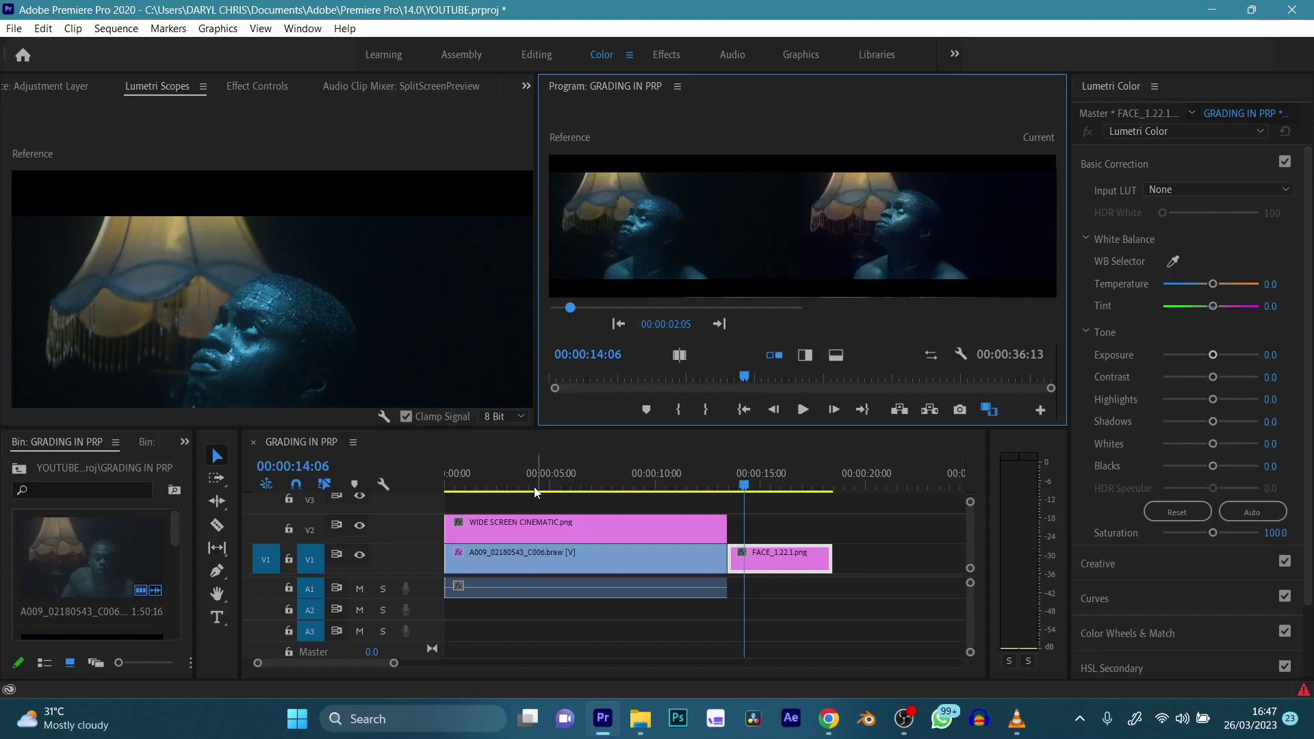
Leave the comparison view and set the A009 clip's Contrast to 77.0 and Shadows to -54.0.
click(525, 479)
click(989, 409)
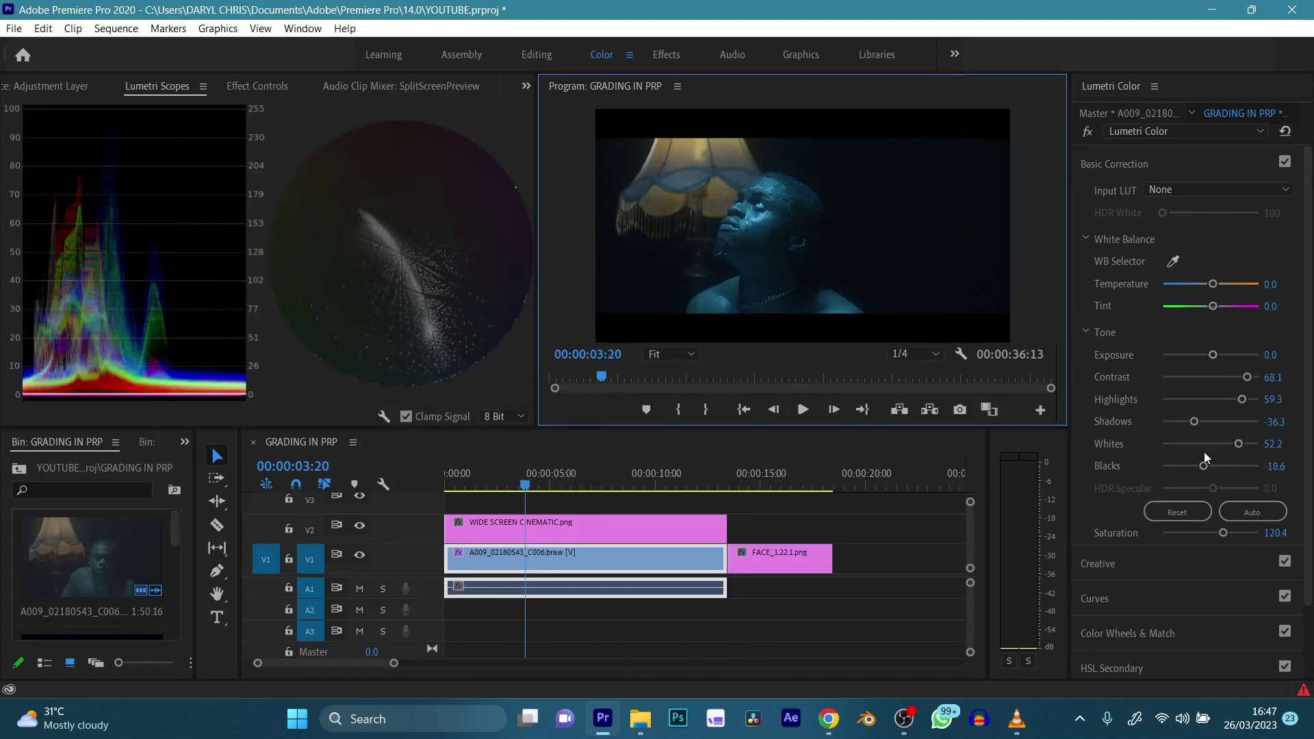
drag(1247, 376, 1249, 377)
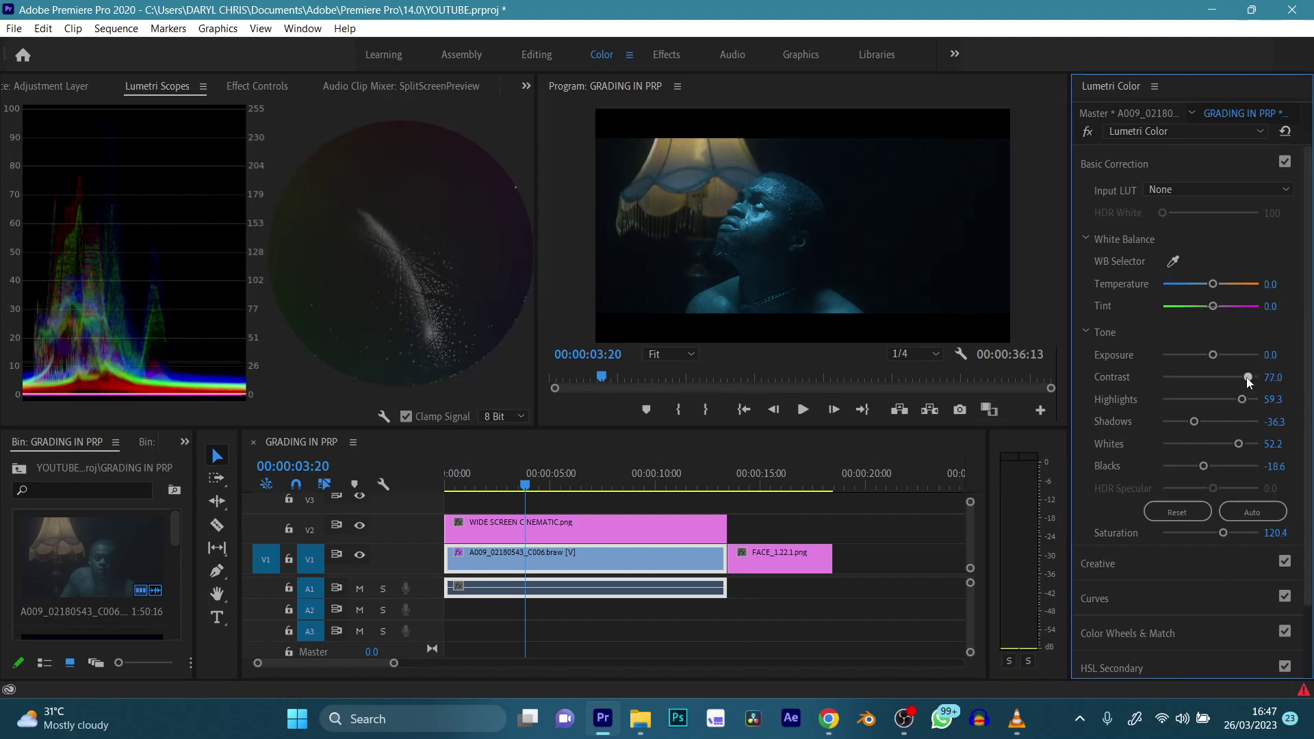
drag(1194, 422, 1185, 425)
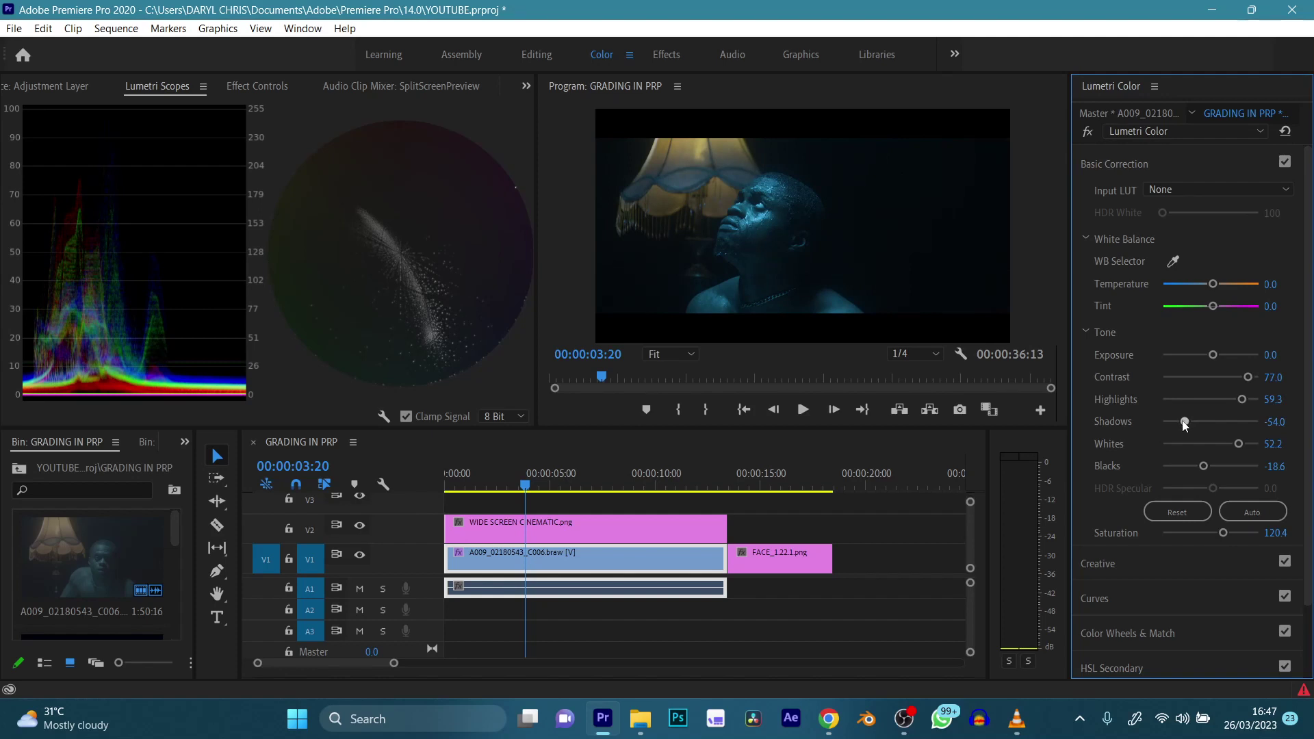
click(1112, 168)
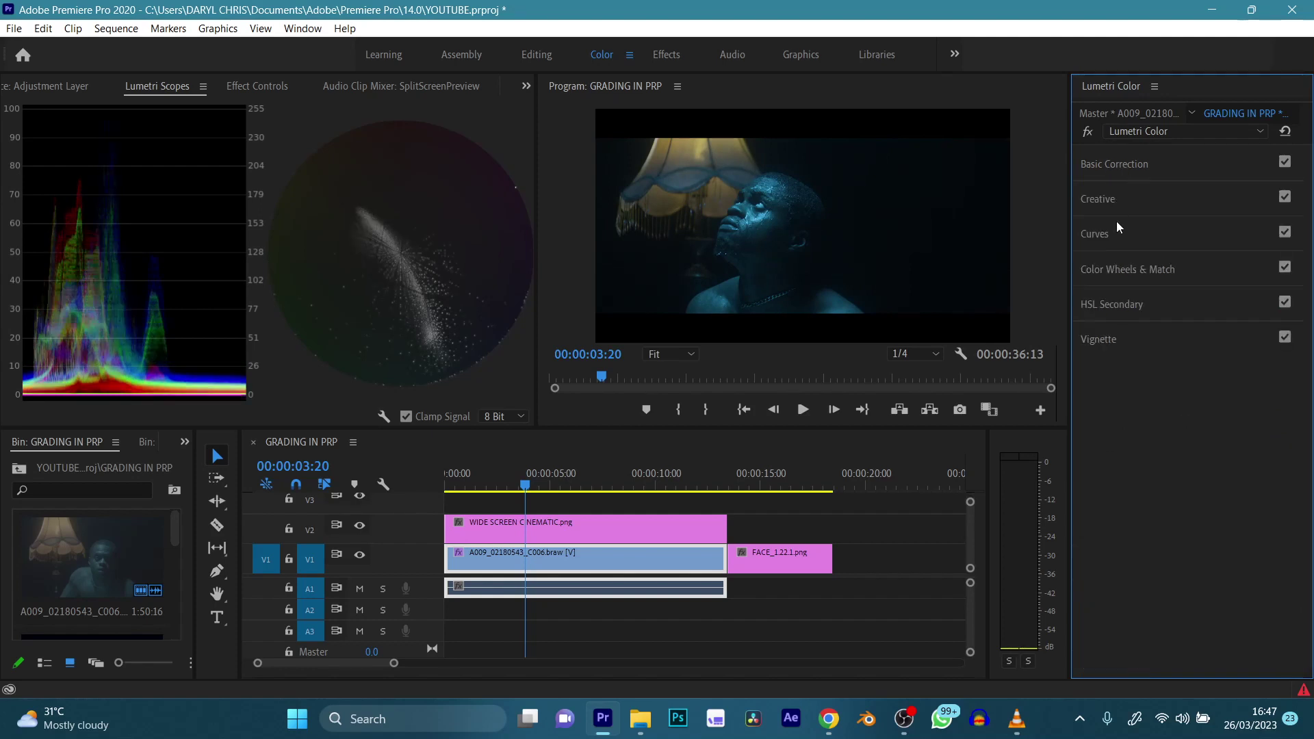
Nudge the Highlights color wheel slightly toward red and compare the A009 clip with FACE_1.22.1.png in an enlarged comparison view.
click(1139, 270)
drag(1264, 523, 1257, 505)
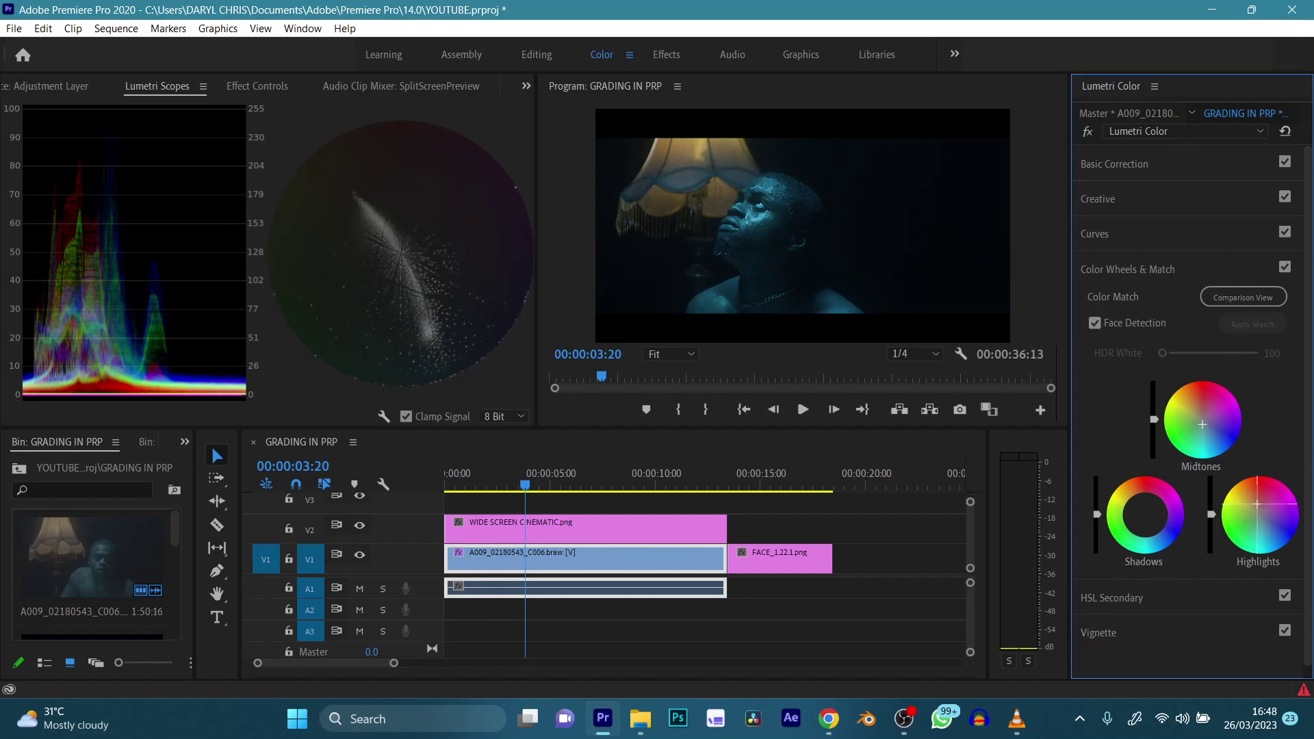
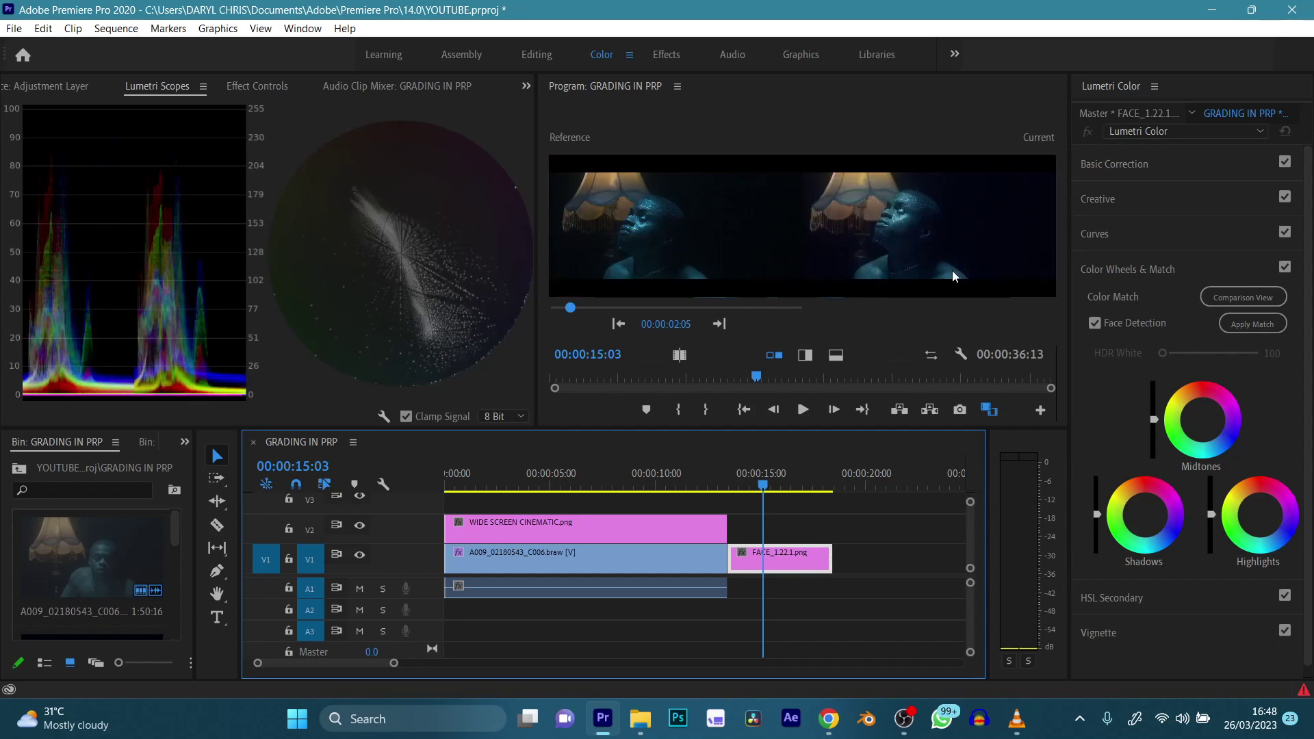
key(grave)
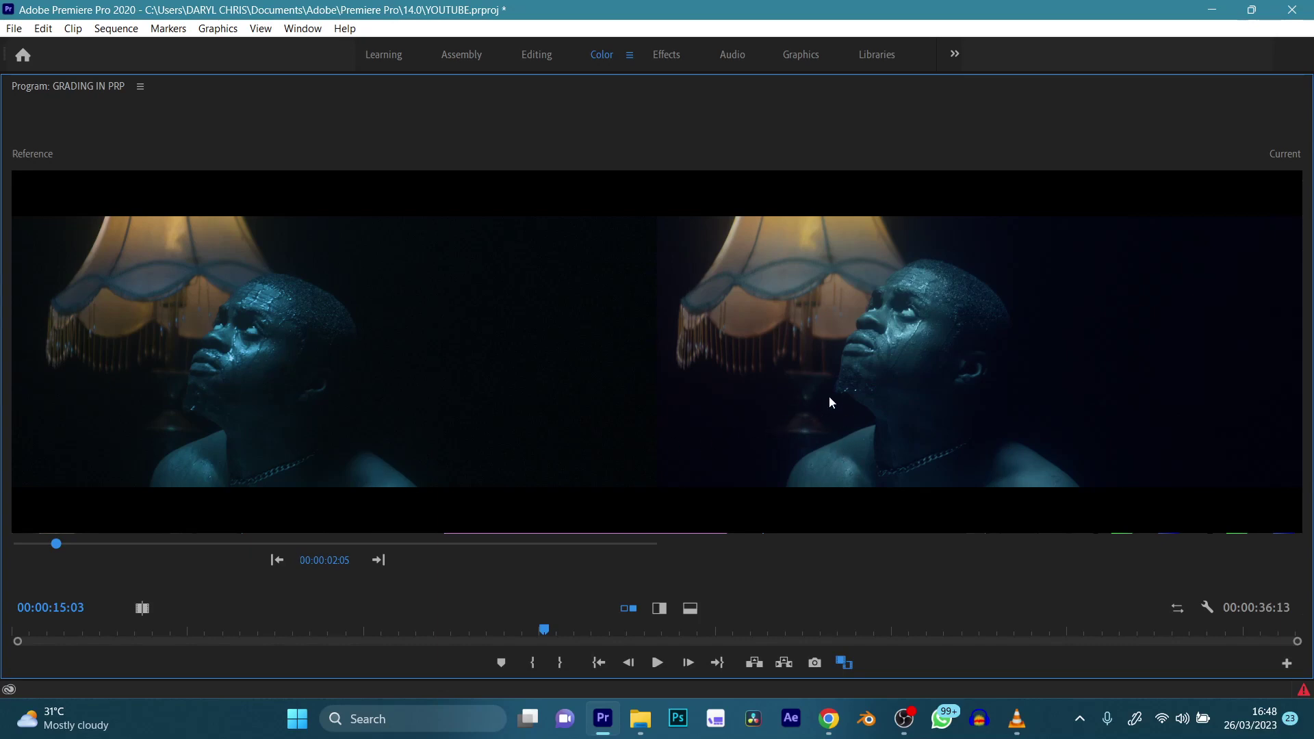
key(grave)
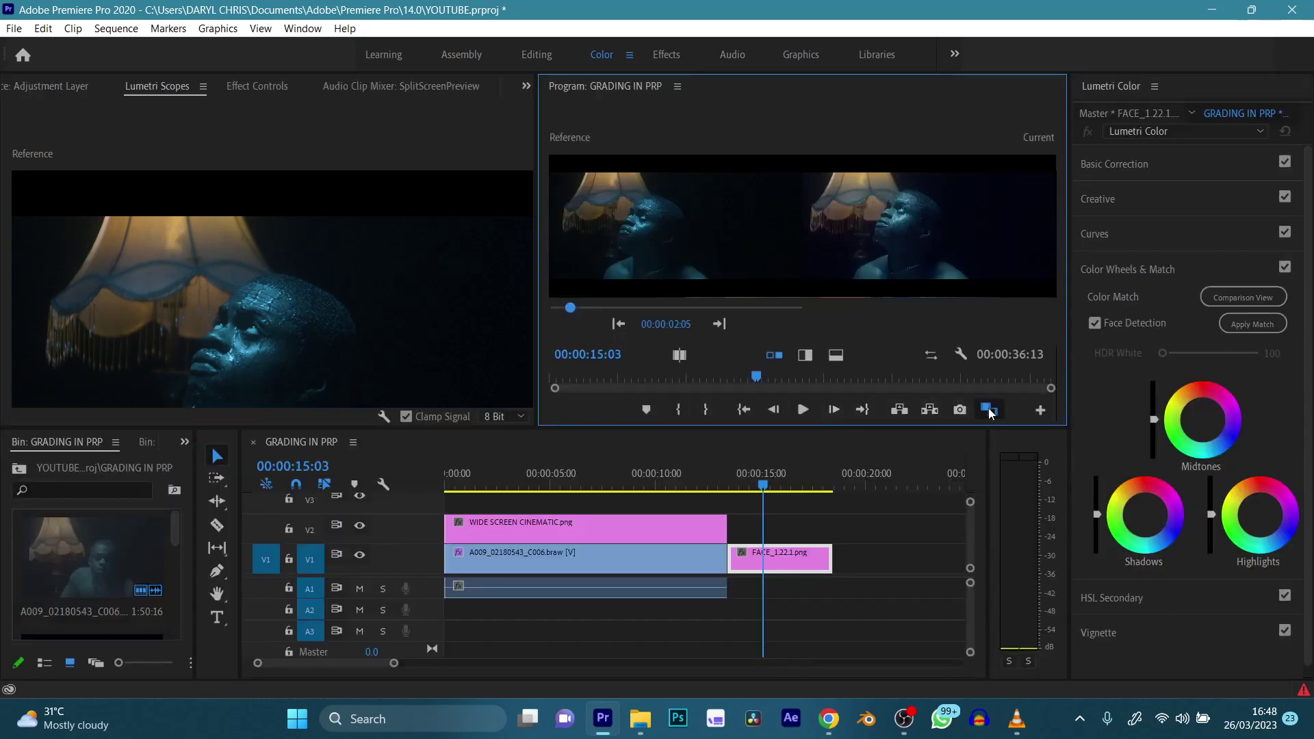
click(988, 408)
click(544, 552)
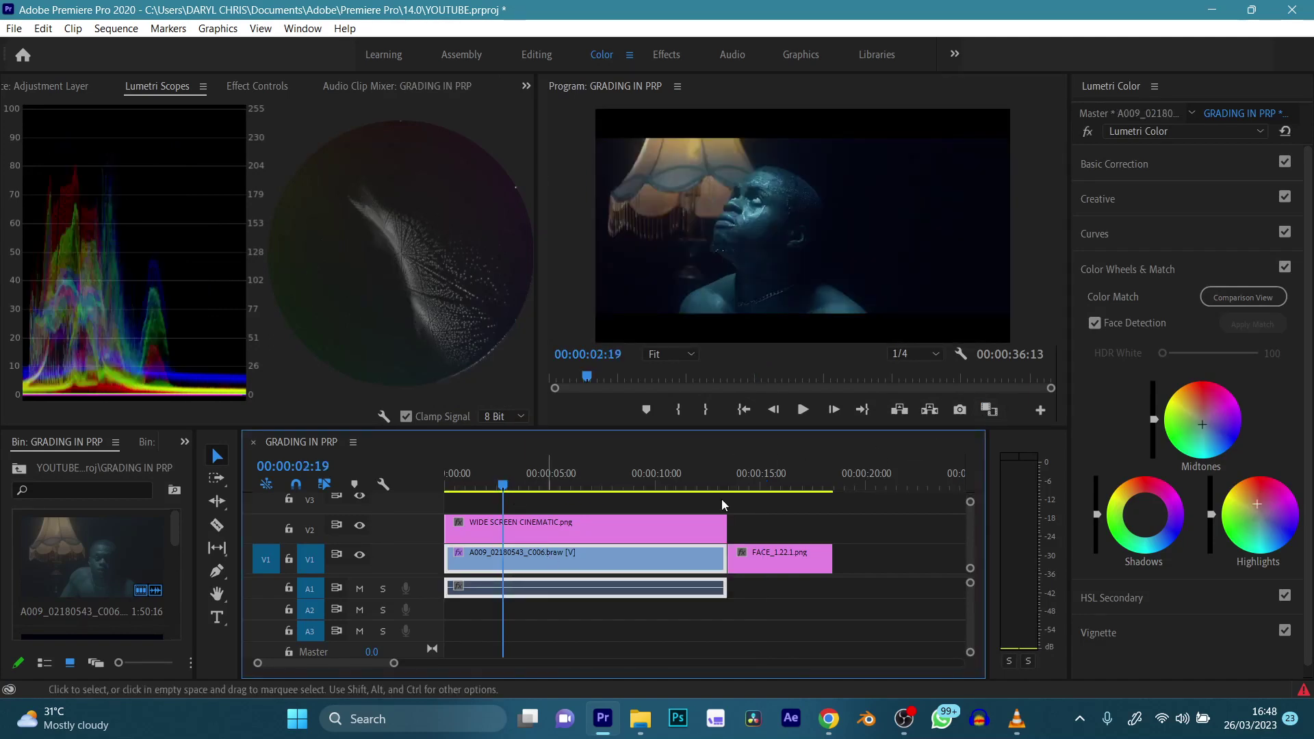
Add three anchor points along the A009 clip's blue RGB curve and lift its black point slightly.
click(1101, 247)
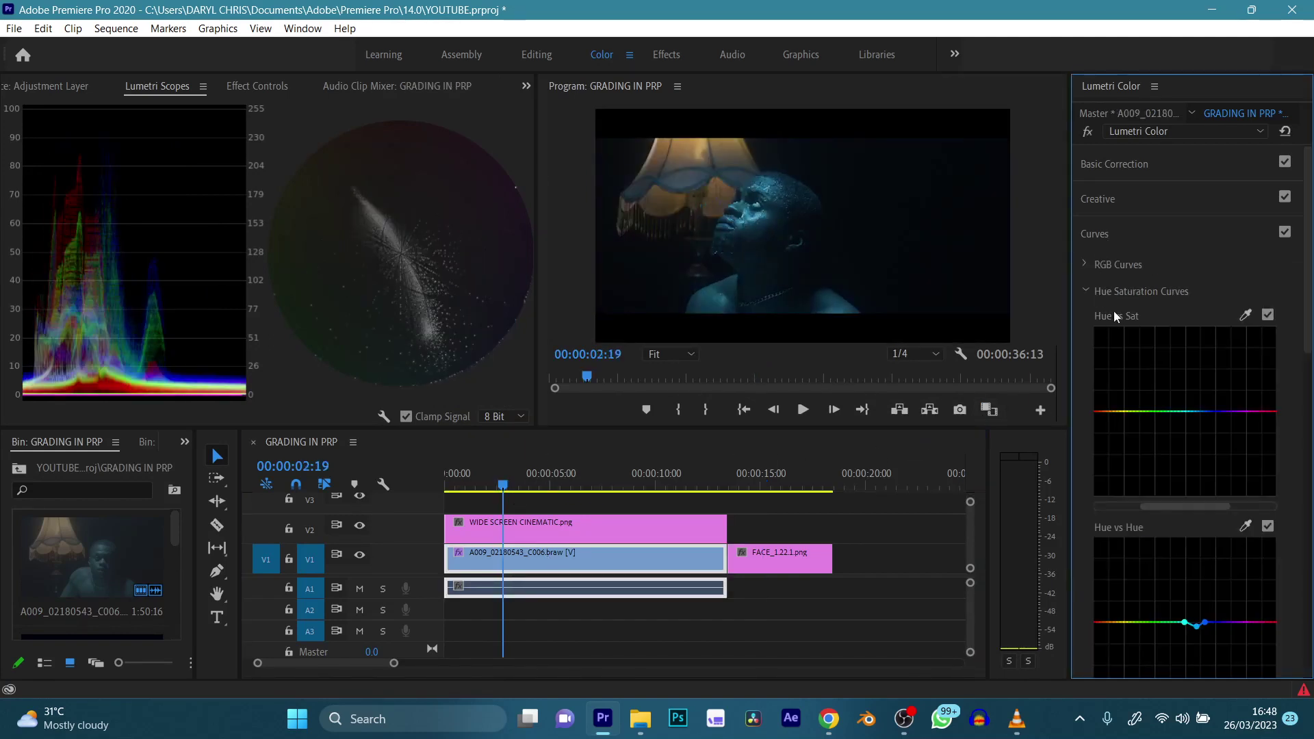
click(1084, 292)
click(1090, 266)
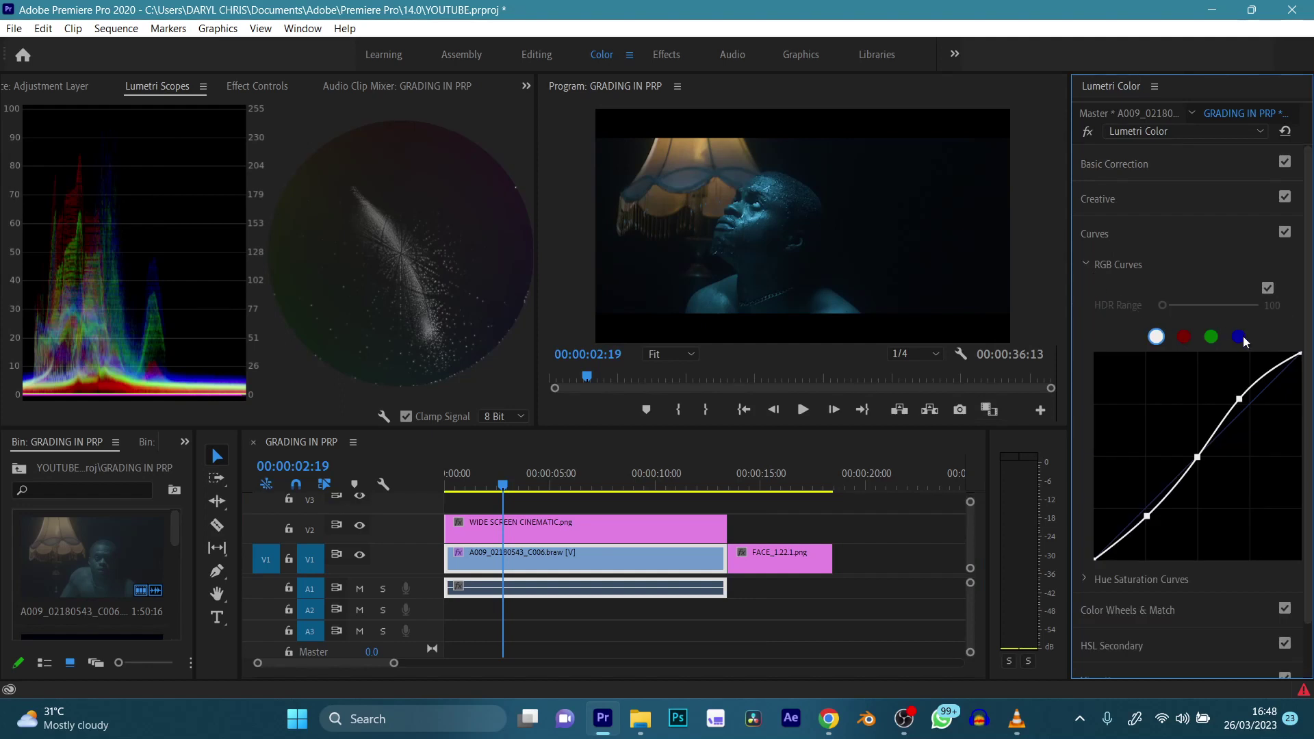
click(1238, 336)
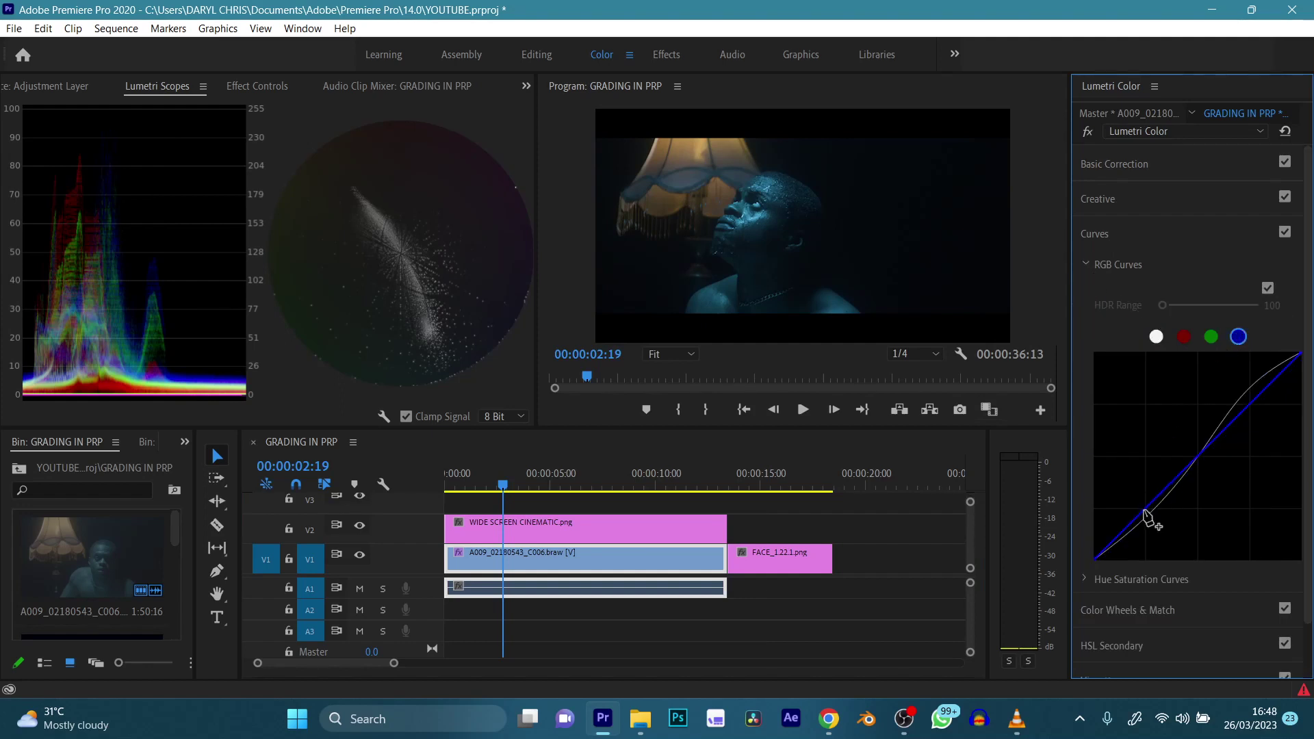
click(1198, 459)
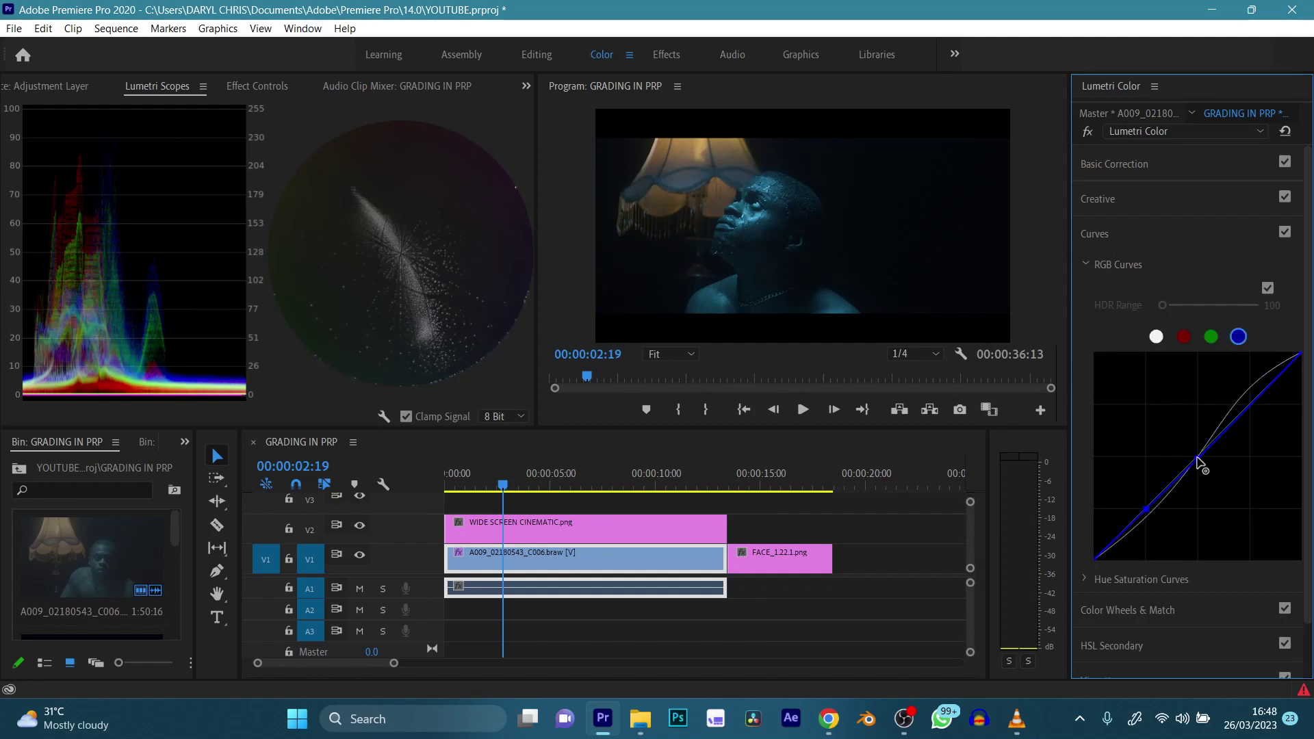
click(1250, 405)
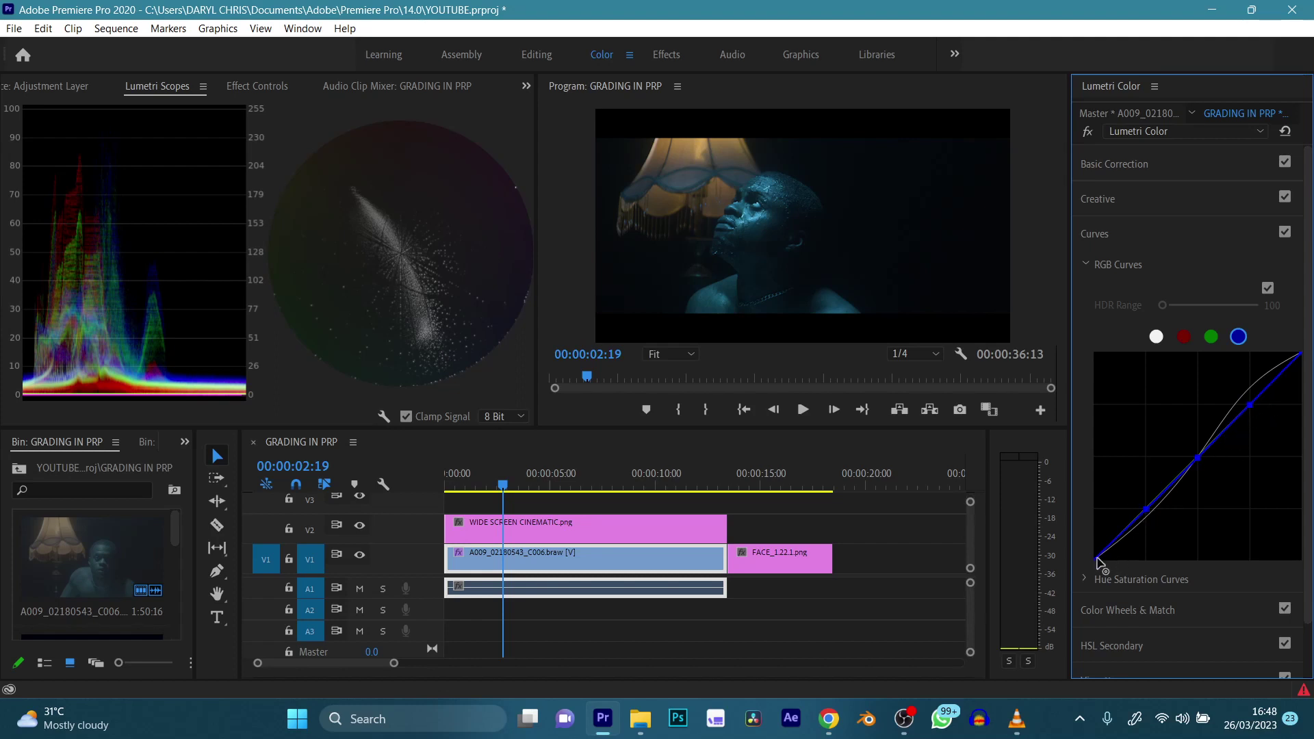
drag(1098, 561, 1092, 557)
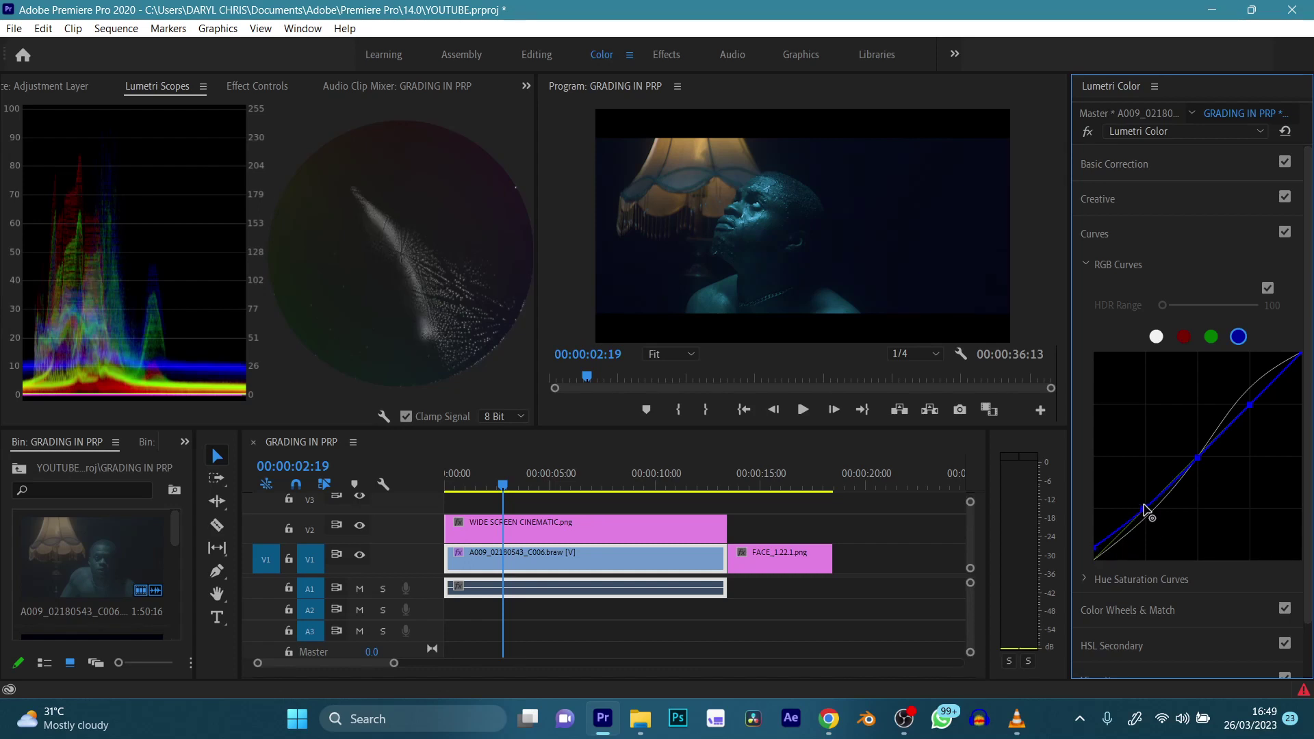
click(1156, 336)
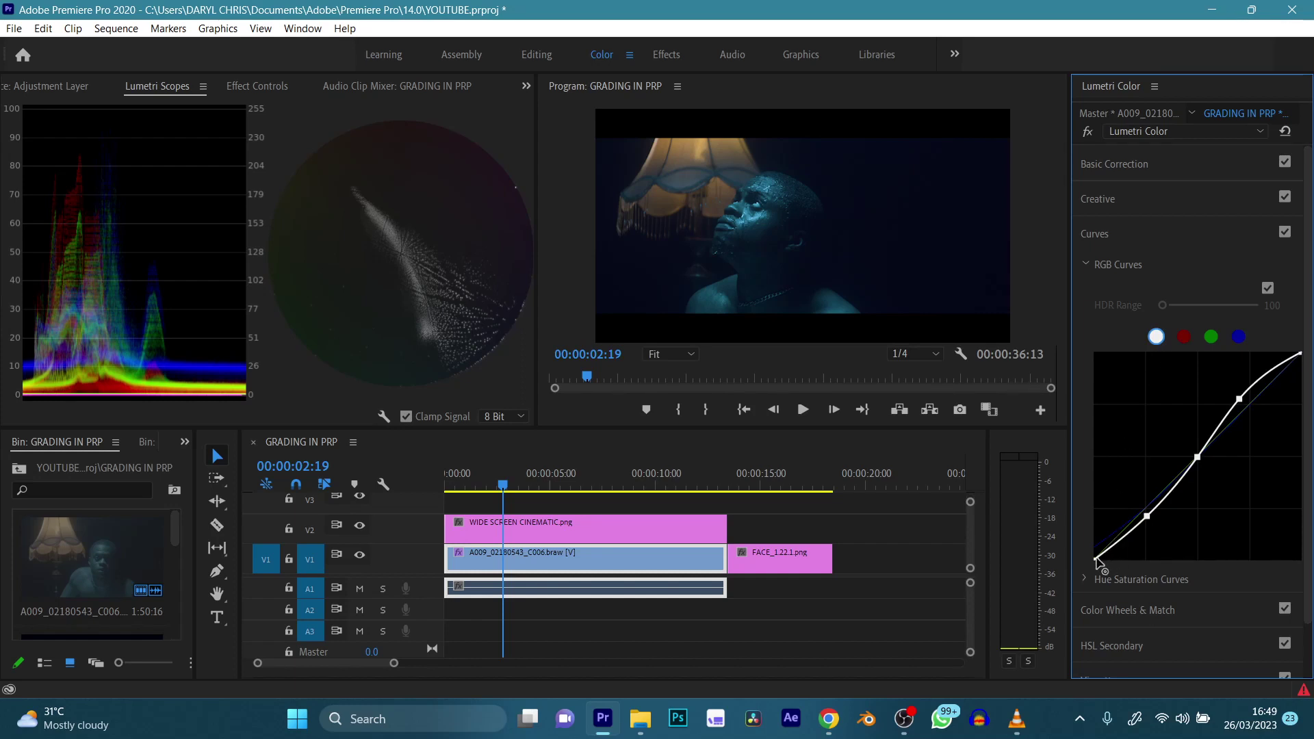
click(1239, 336)
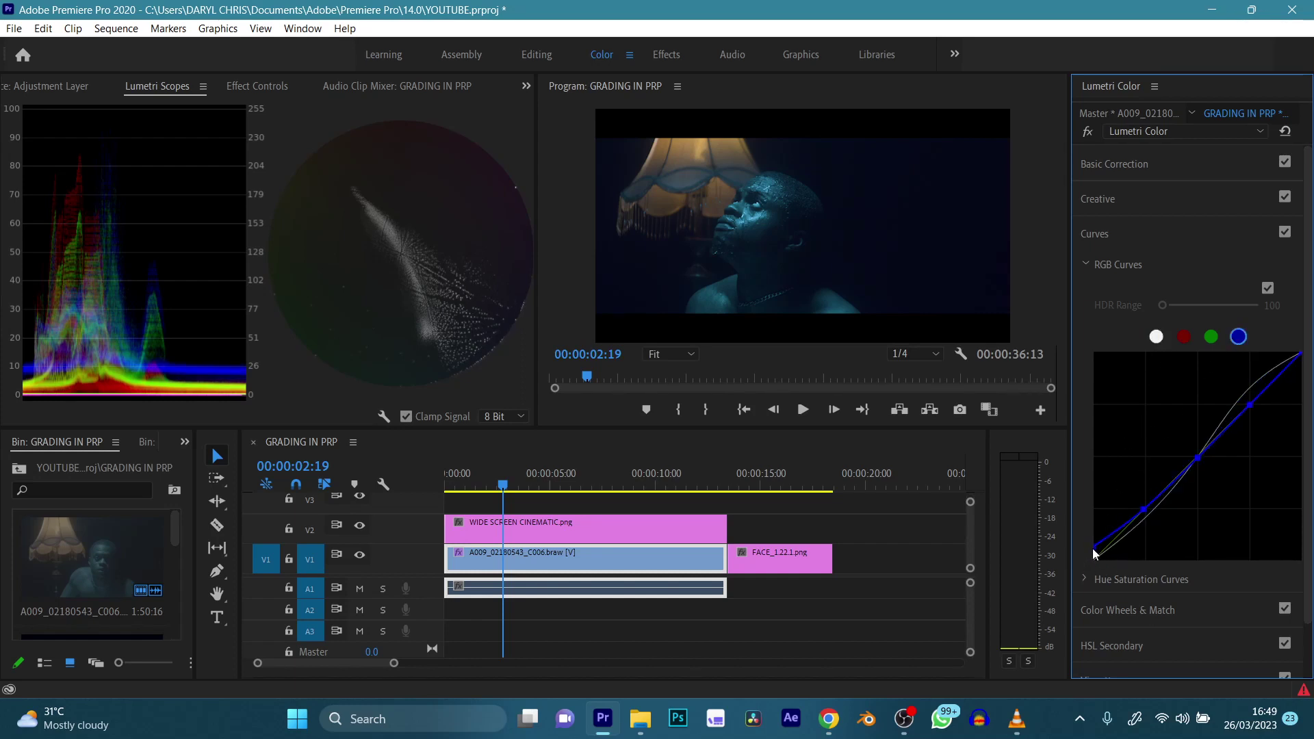
Lower the blue curve's lifted black point slightly, comparing the A009 clip with FACE_1.22.1.png before and after.
click(757, 479)
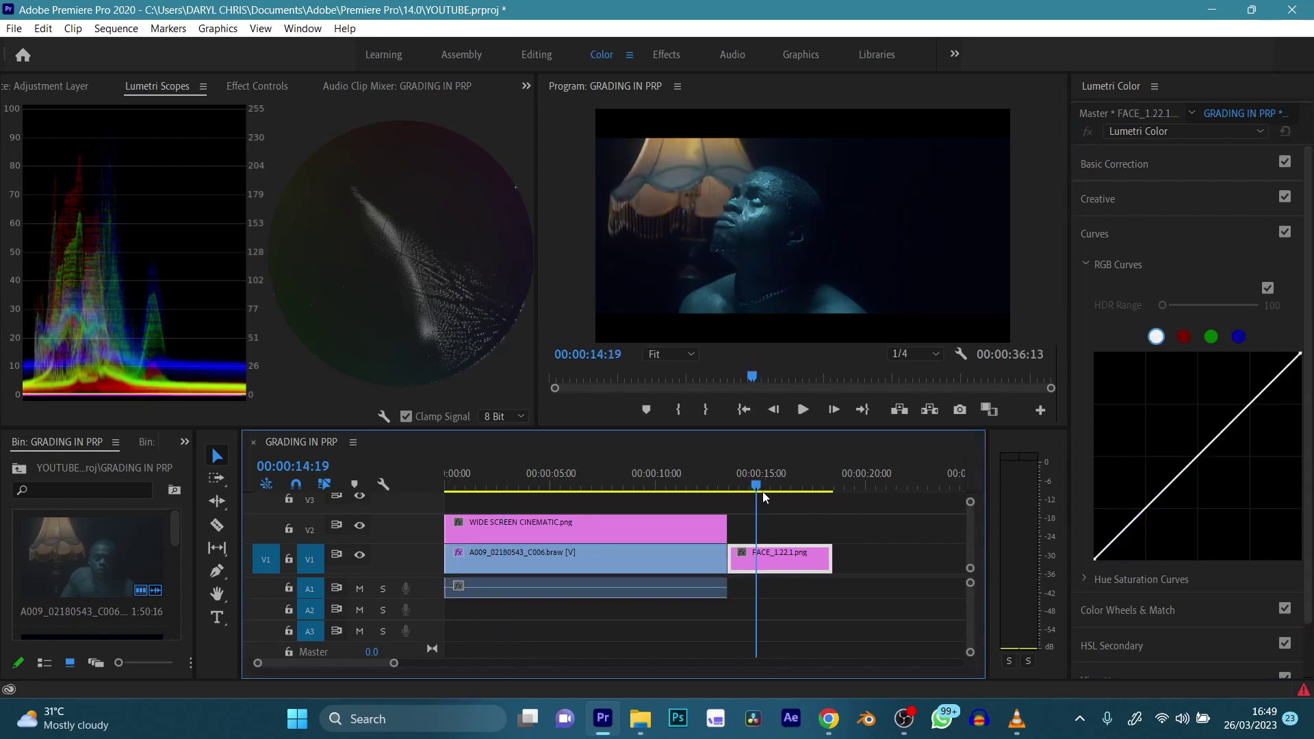
click(505, 480)
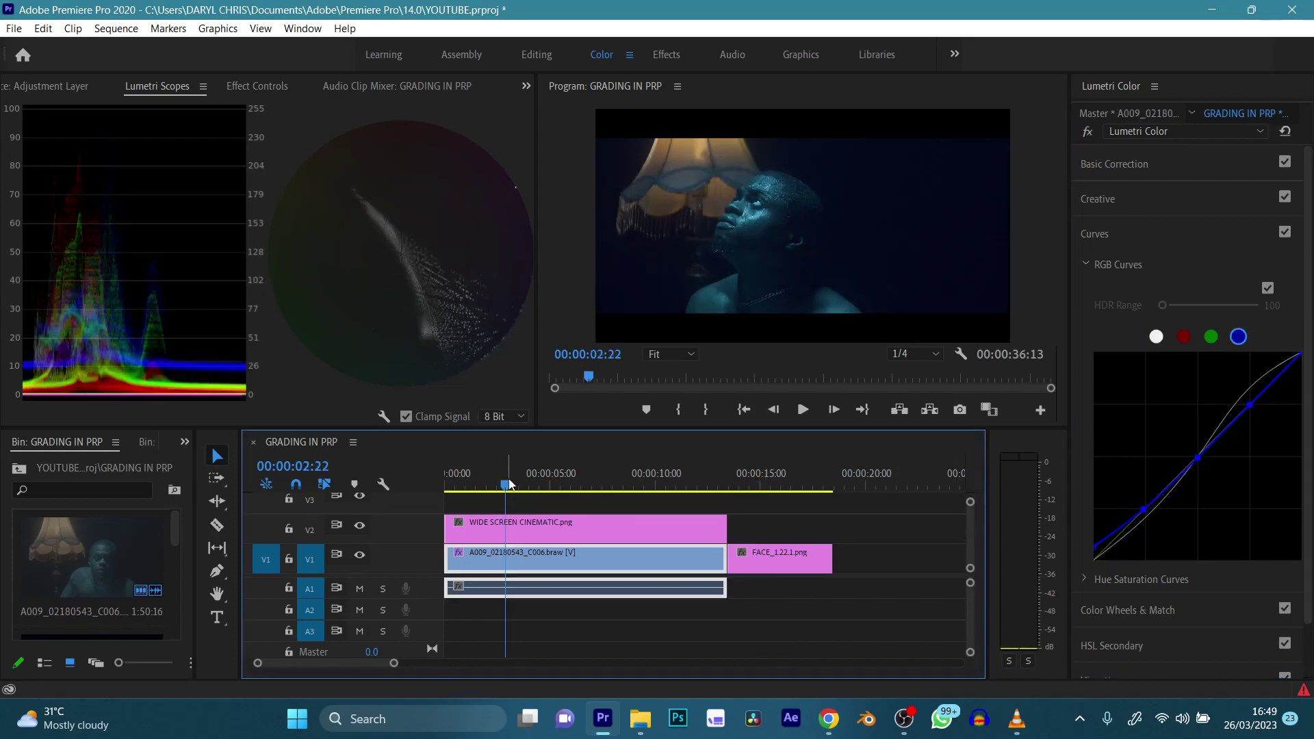
click(743, 479)
click(544, 481)
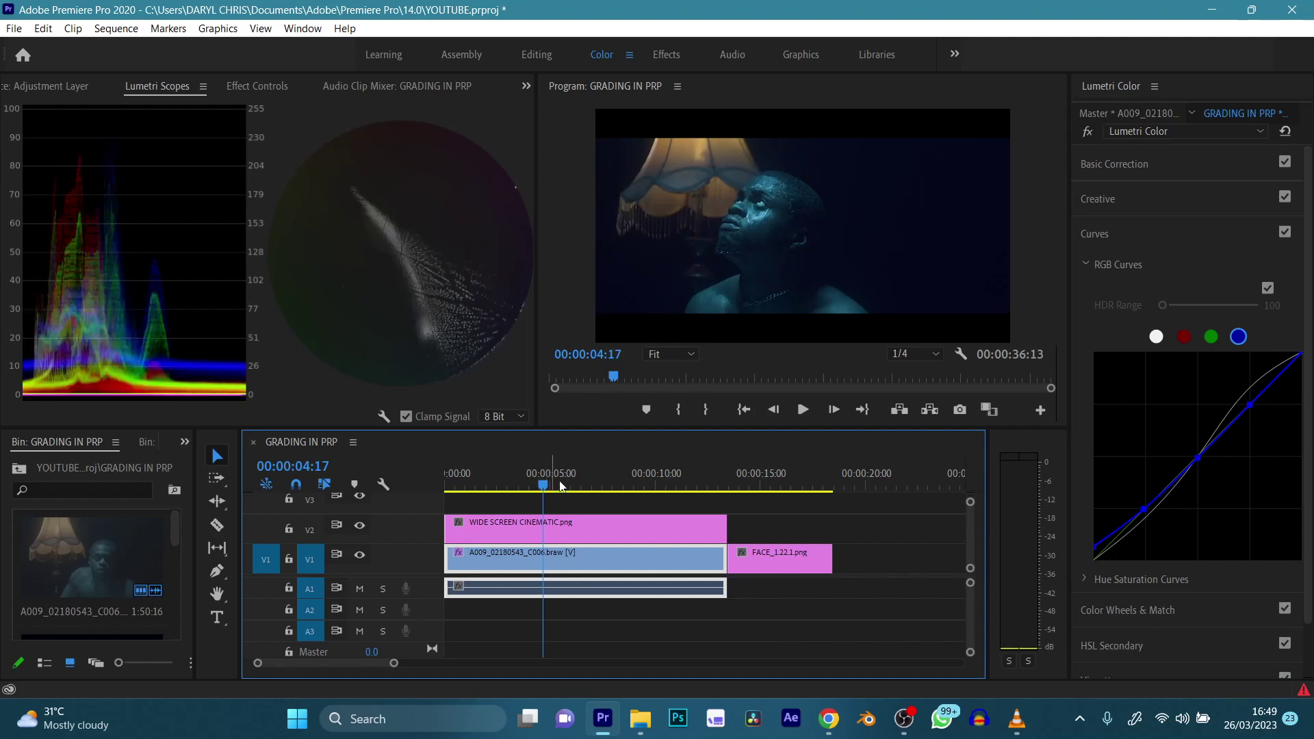
click(1095, 553)
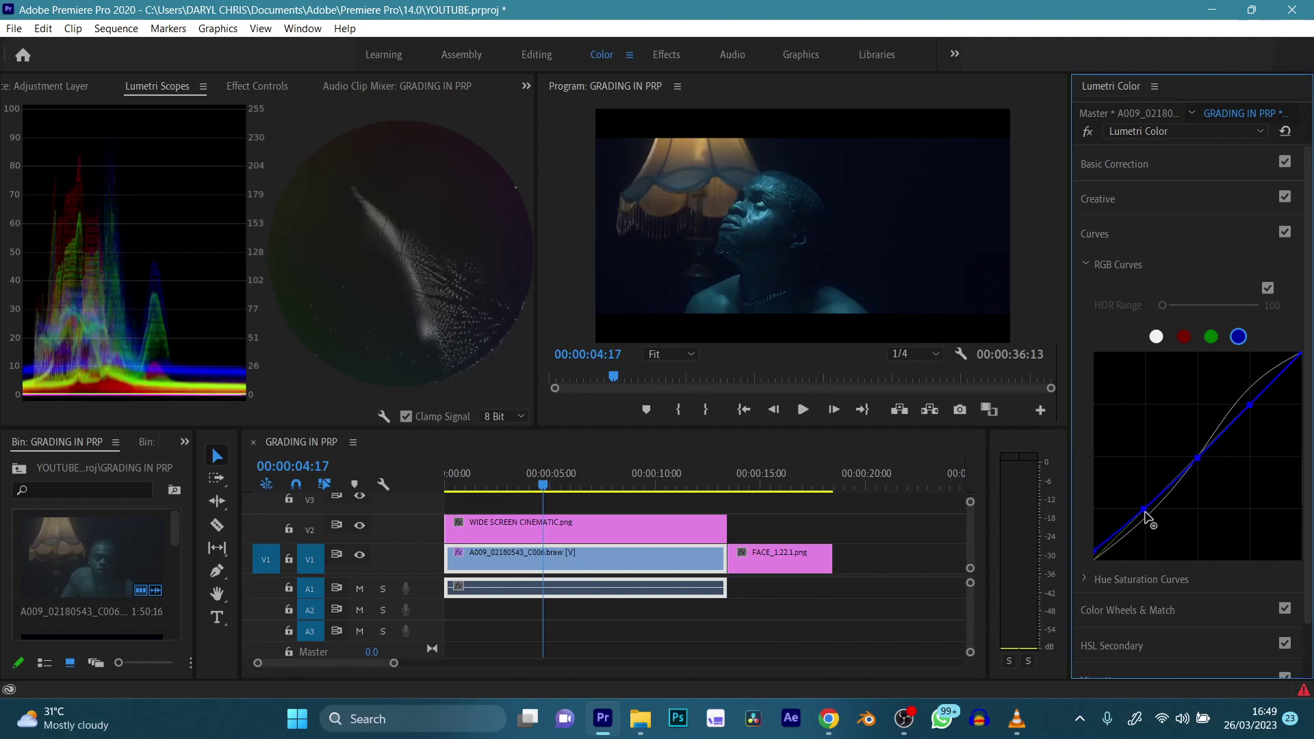
drag(1145, 511, 1144, 508)
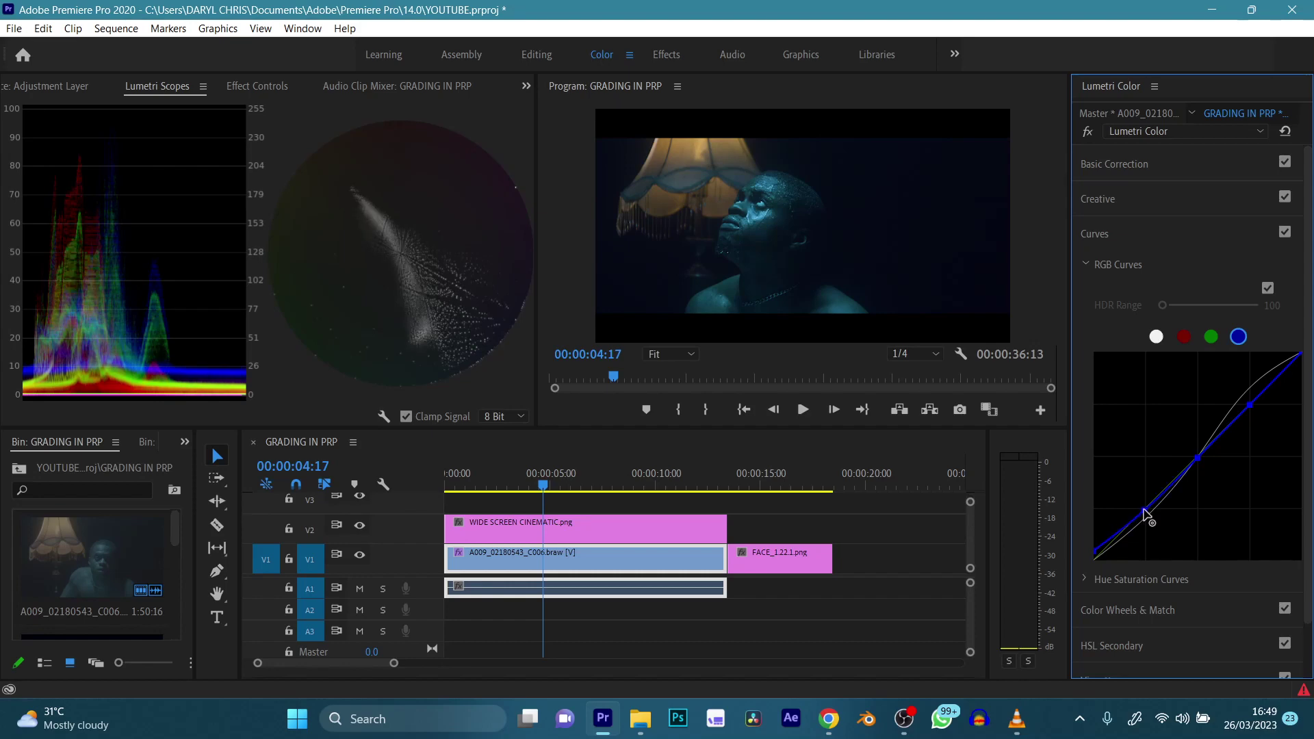
click(740, 485)
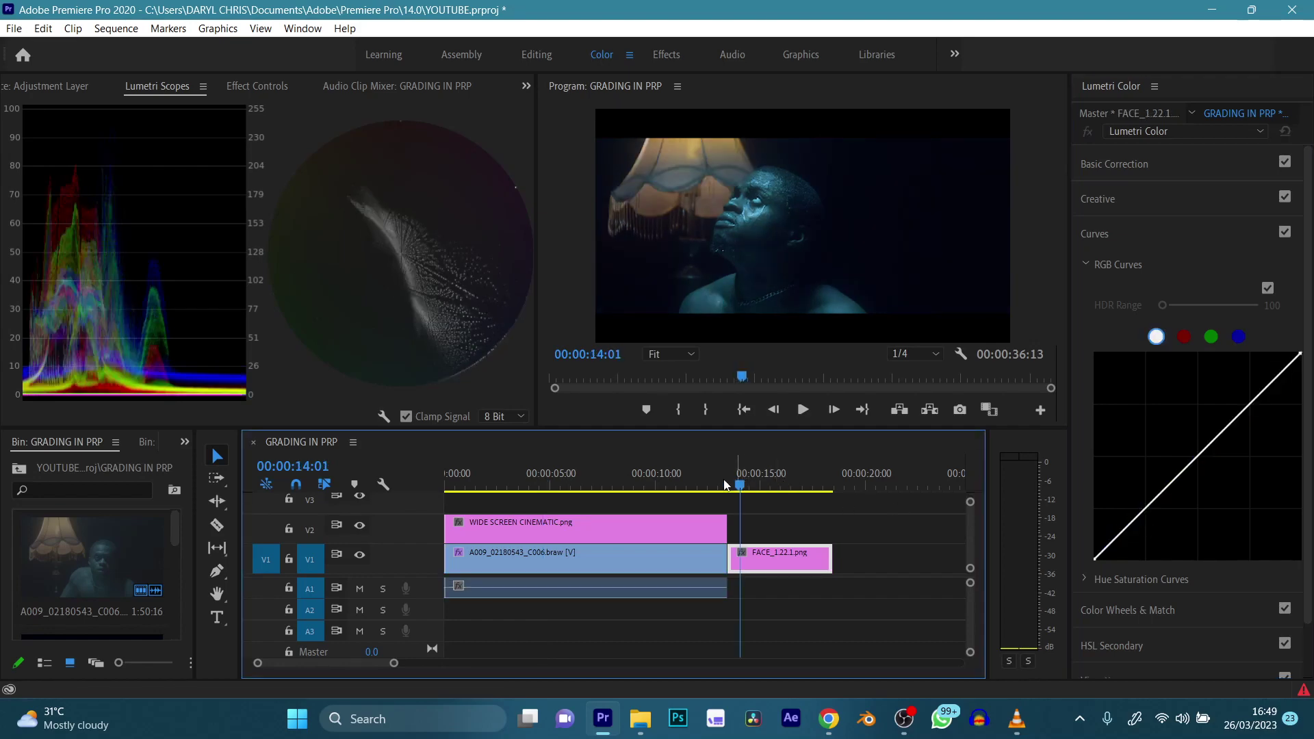
click(487, 485)
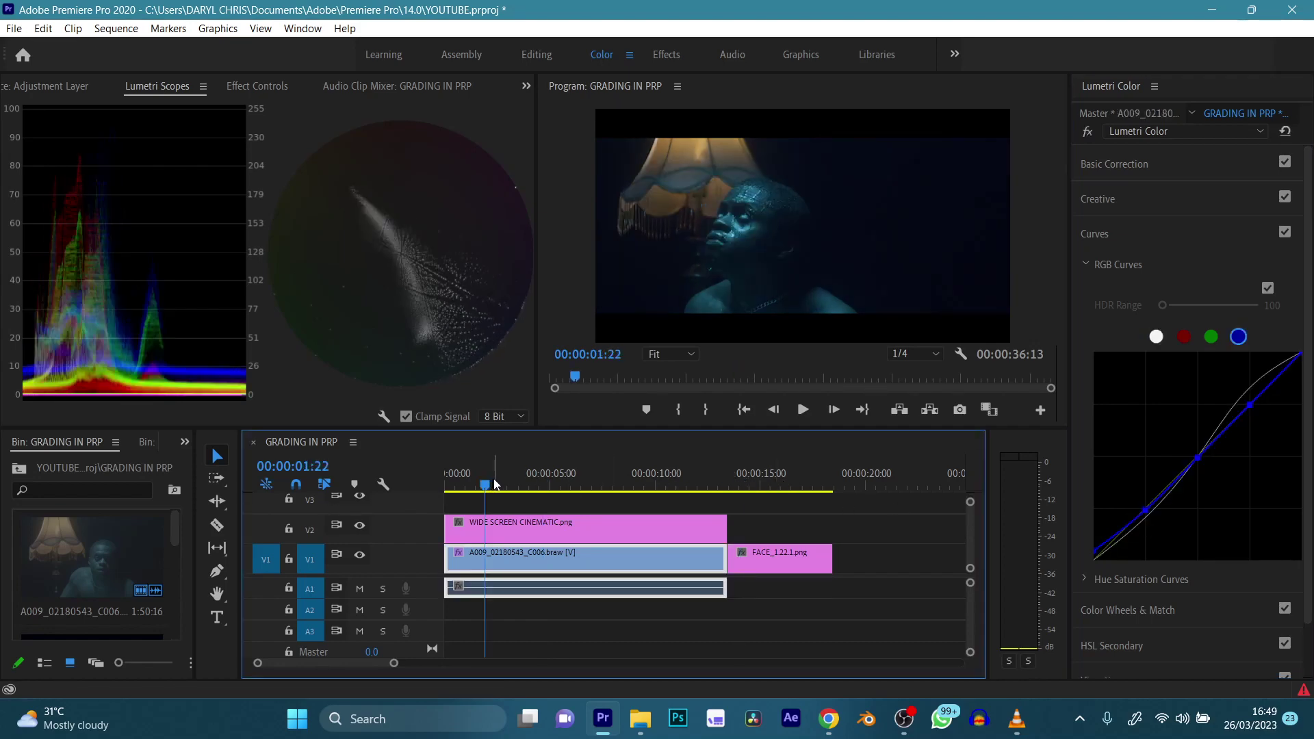
click(747, 485)
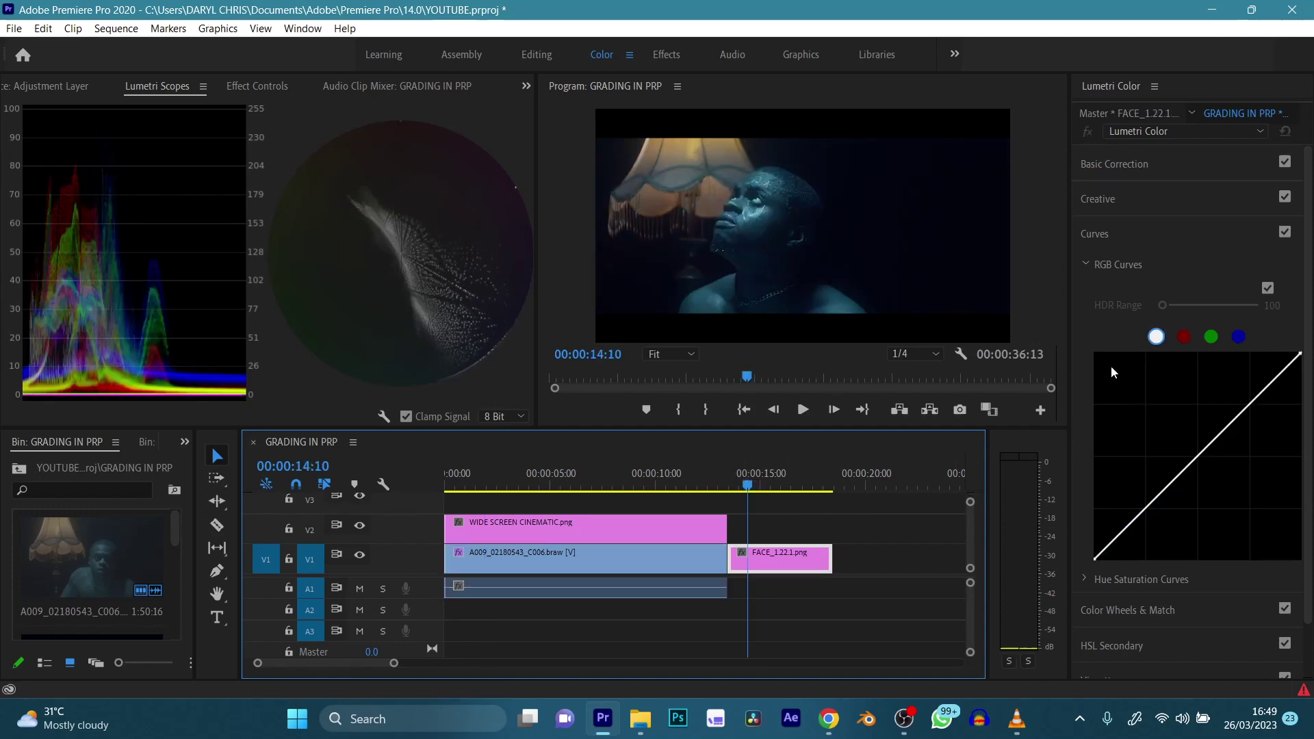
Pull the master RGB curve's shadow point on the A009 clip down slightly and compare with FACE_1.22.1.png.
click(630, 557)
click(519, 484)
click(1156, 337)
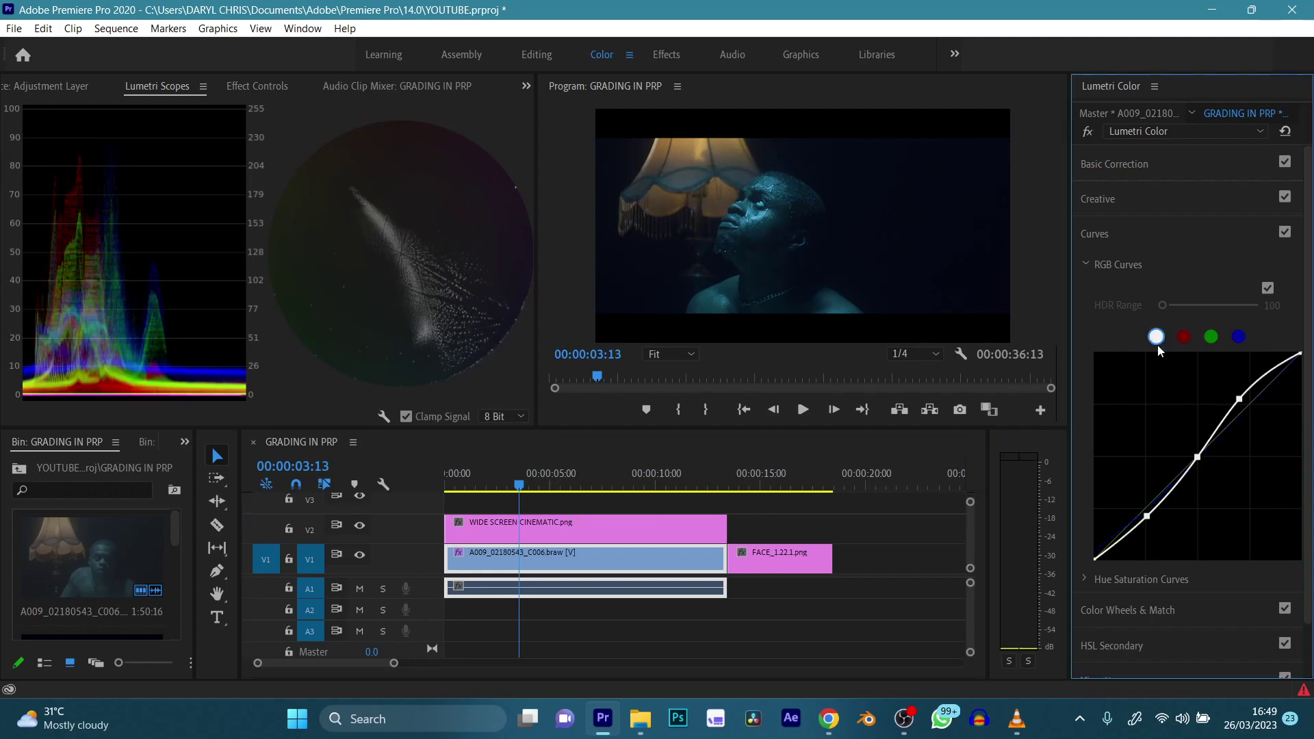
drag(1147, 516, 1149, 521)
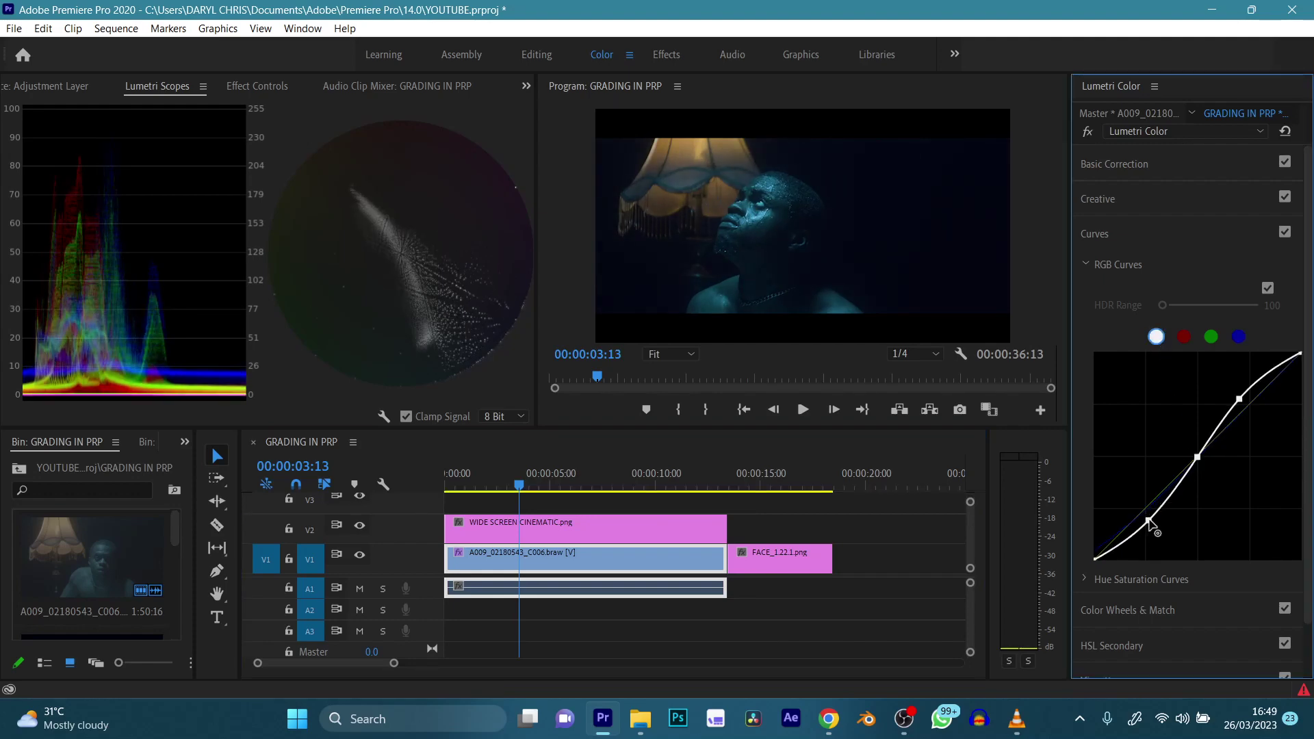
click(737, 486)
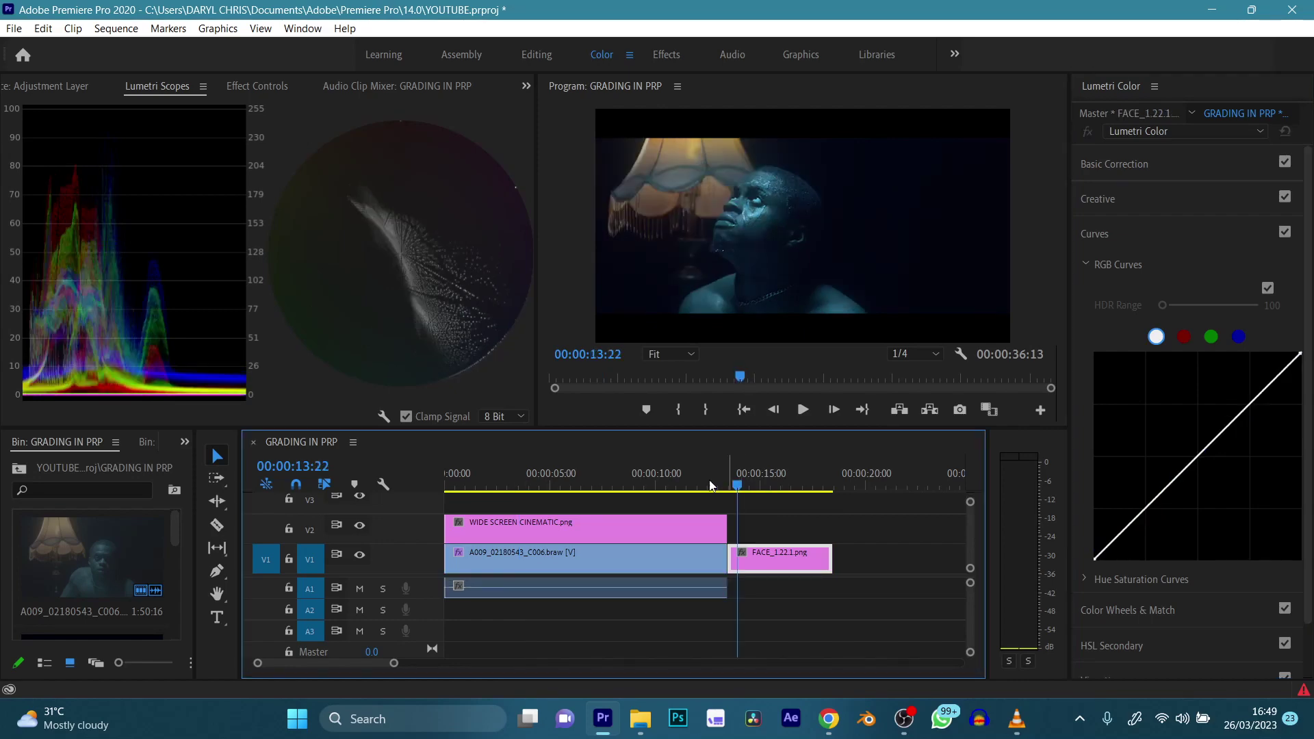
click(489, 481)
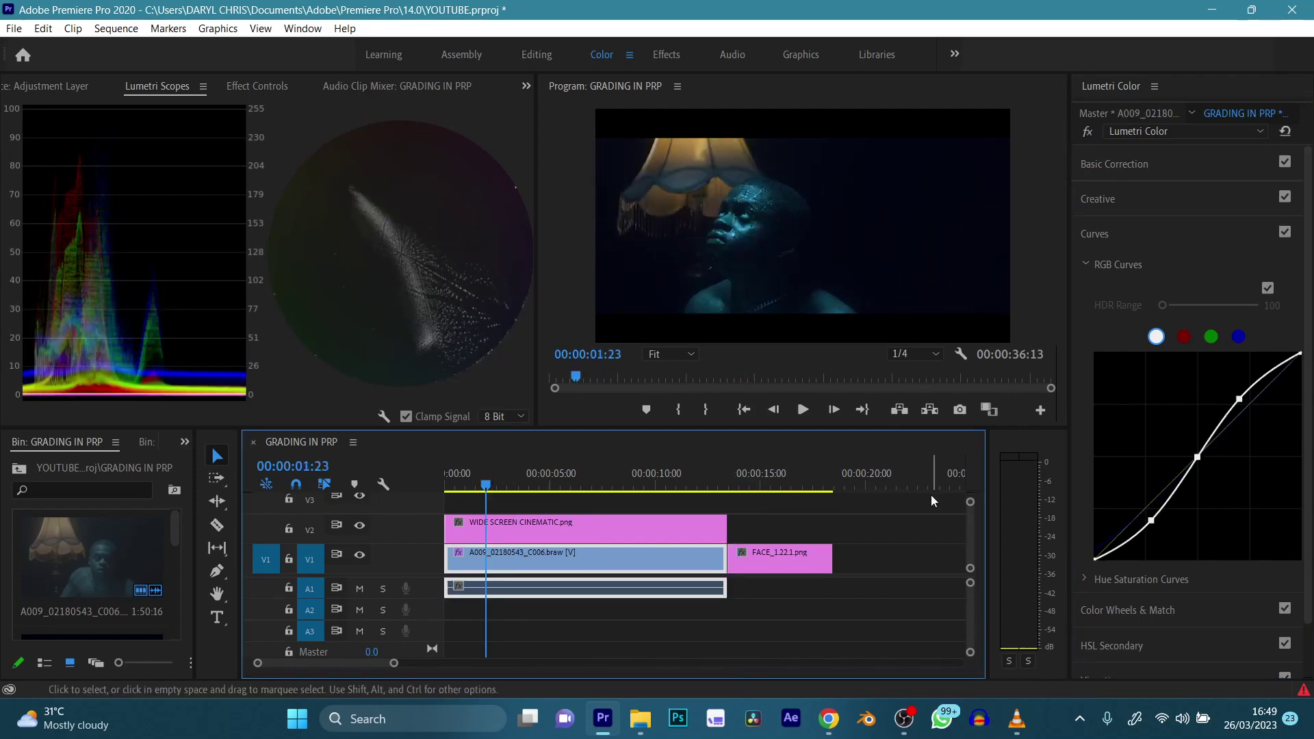
Raise the master curve's shadow point a little and fine-tune it against the FACE_1.22.1.png frame.
click(1151, 523)
drag(1150, 522, 1148, 518)
click(744, 487)
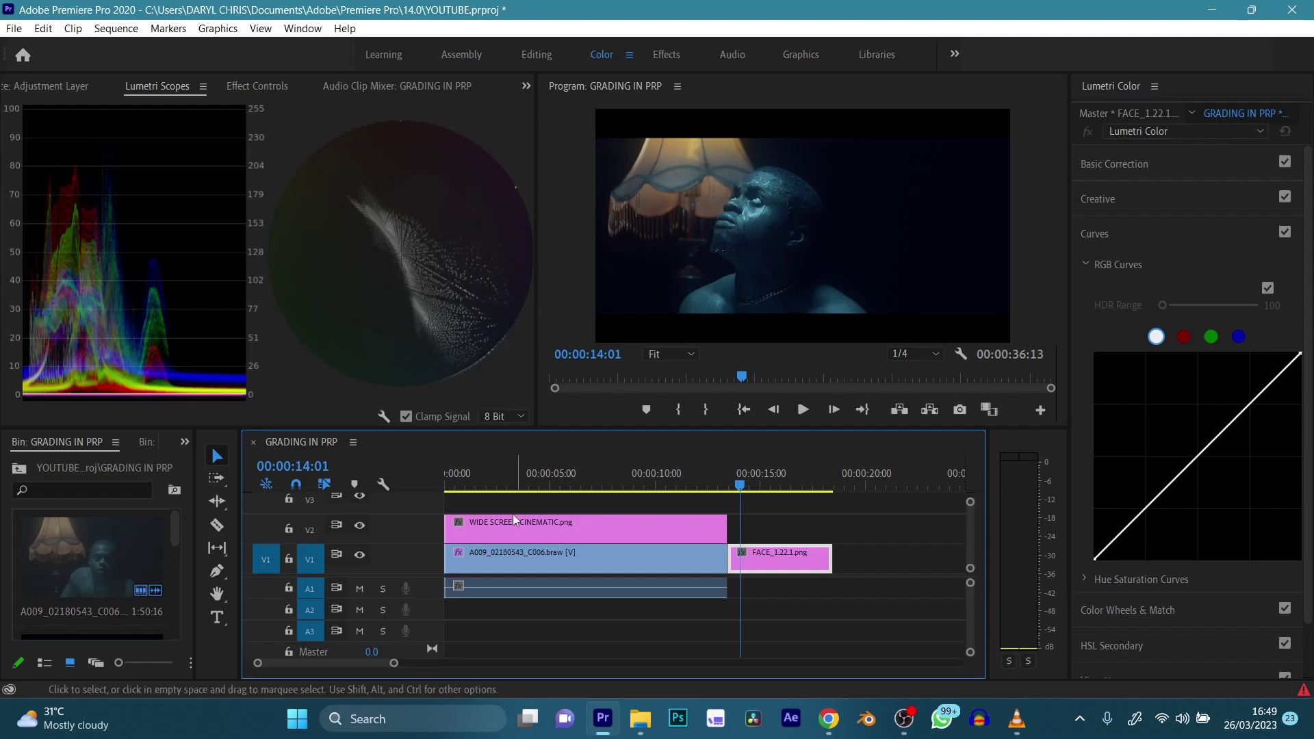
click(503, 487)
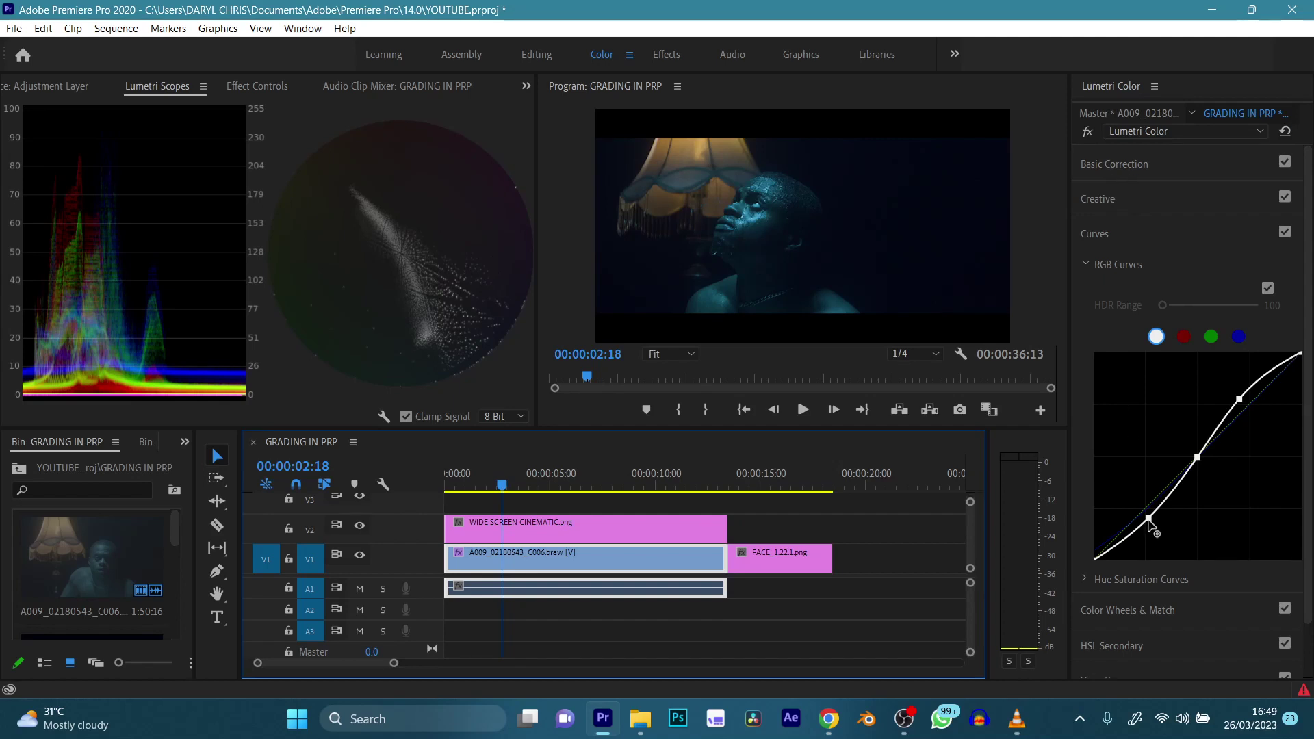
drag(1148, 519, 1150, 522)
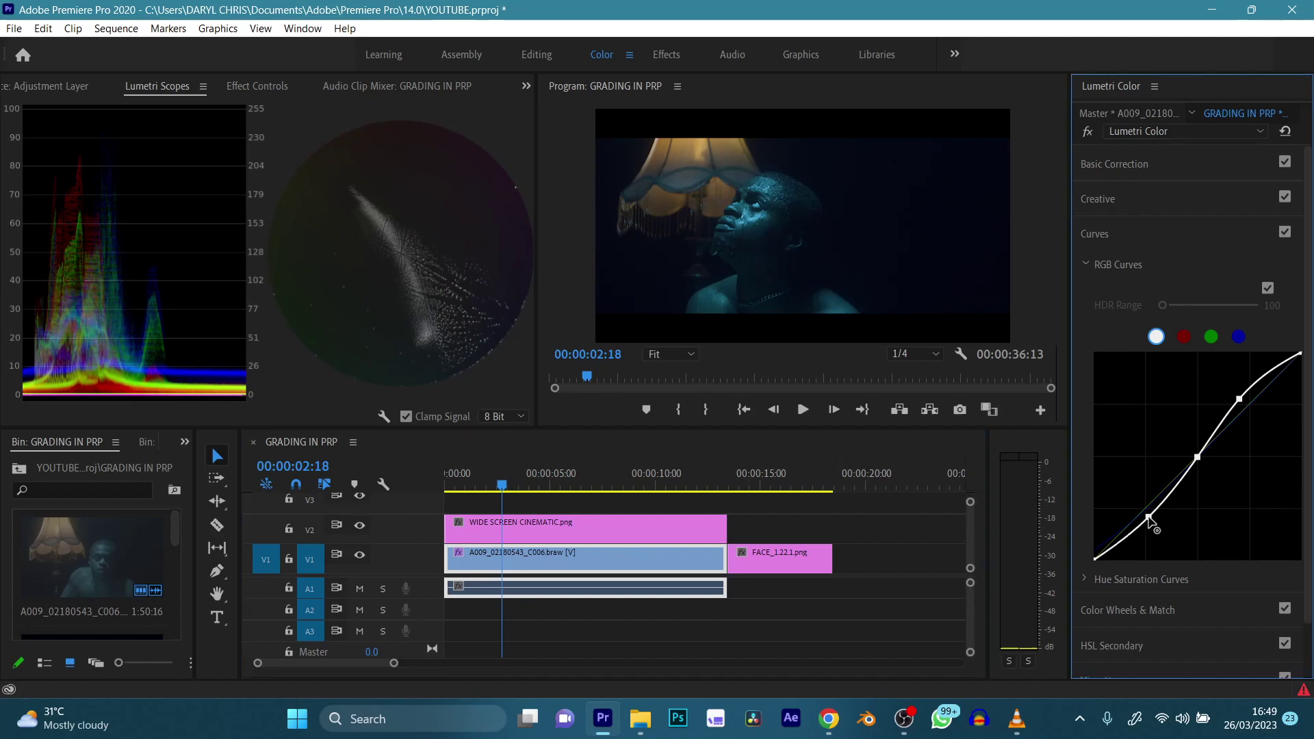
Set the A009 clip's Whites to 57.5 and Highlights to 77.0, comparing the result with FACE_1.22.1.png.
click(1134, 164)
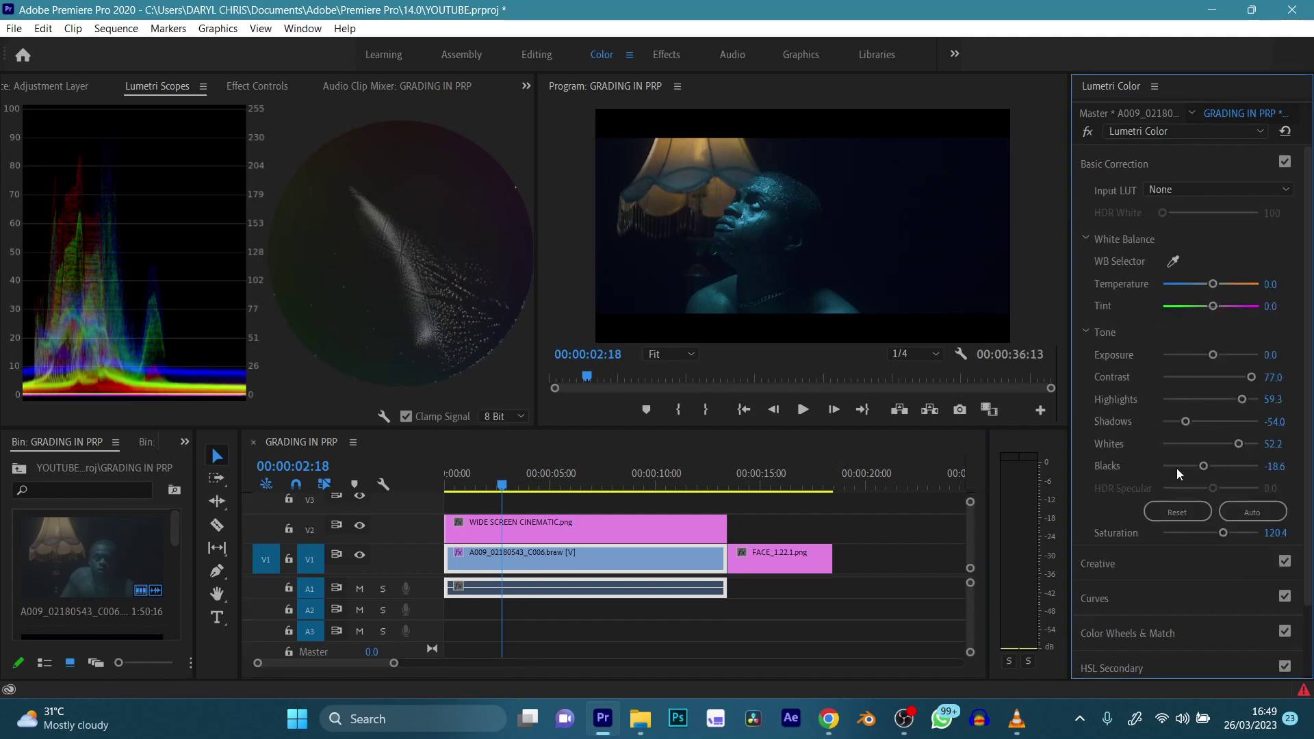
drag(1242, 448, 1237, 446)
drag(1242, 399, 1247, 403)
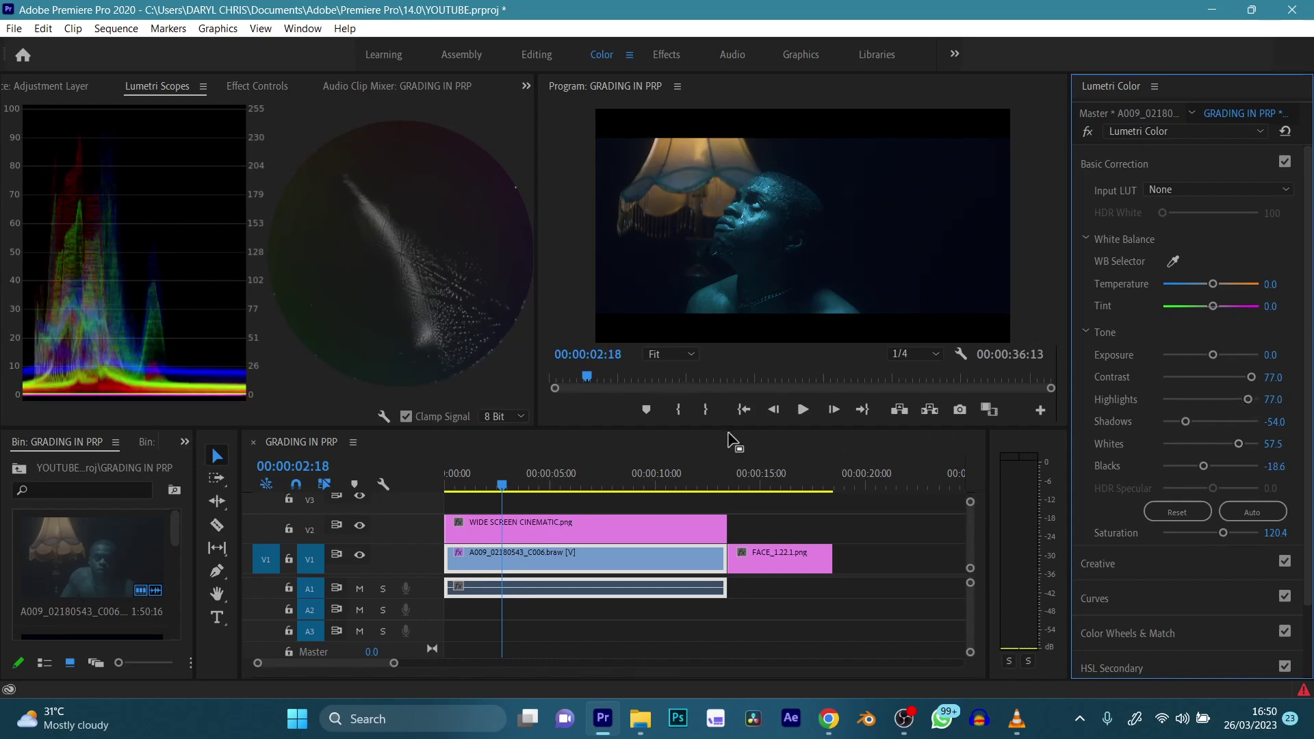
click(731, 483)
click(515, 468)
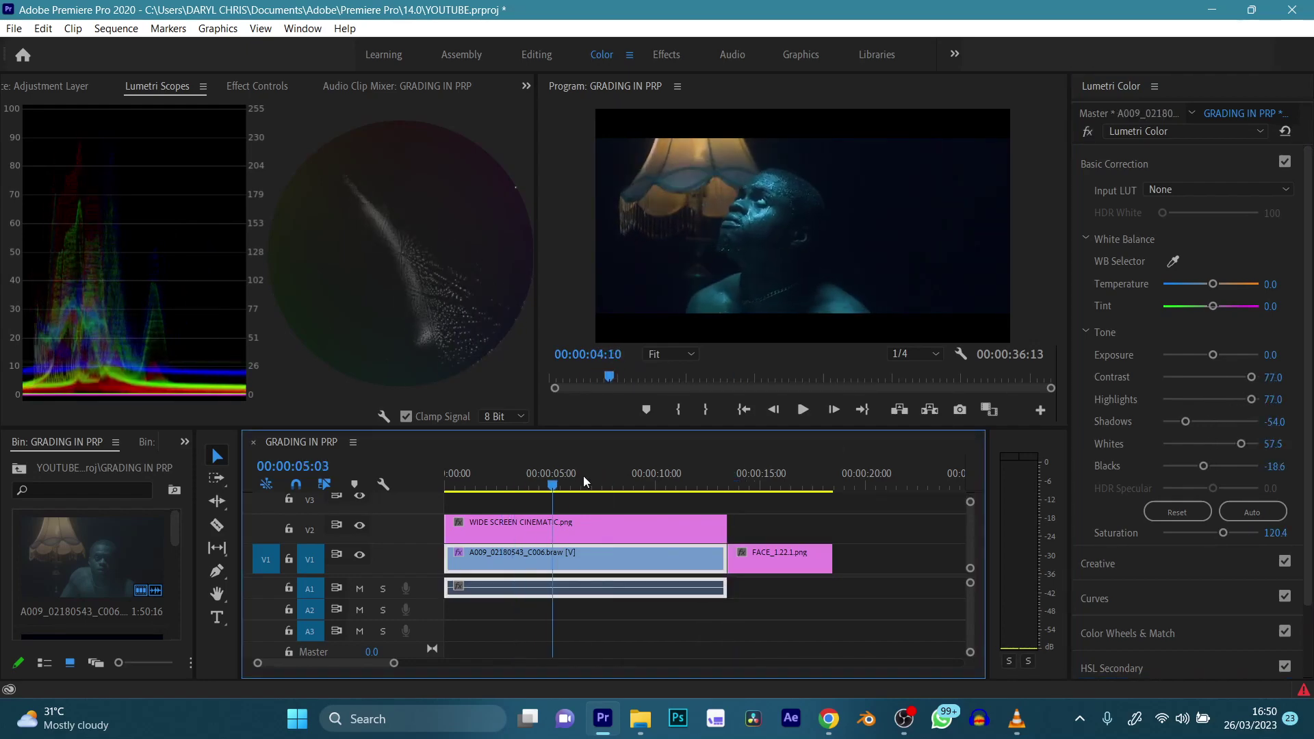
click(738, 470)
click(543, 468)
click(528, 468)
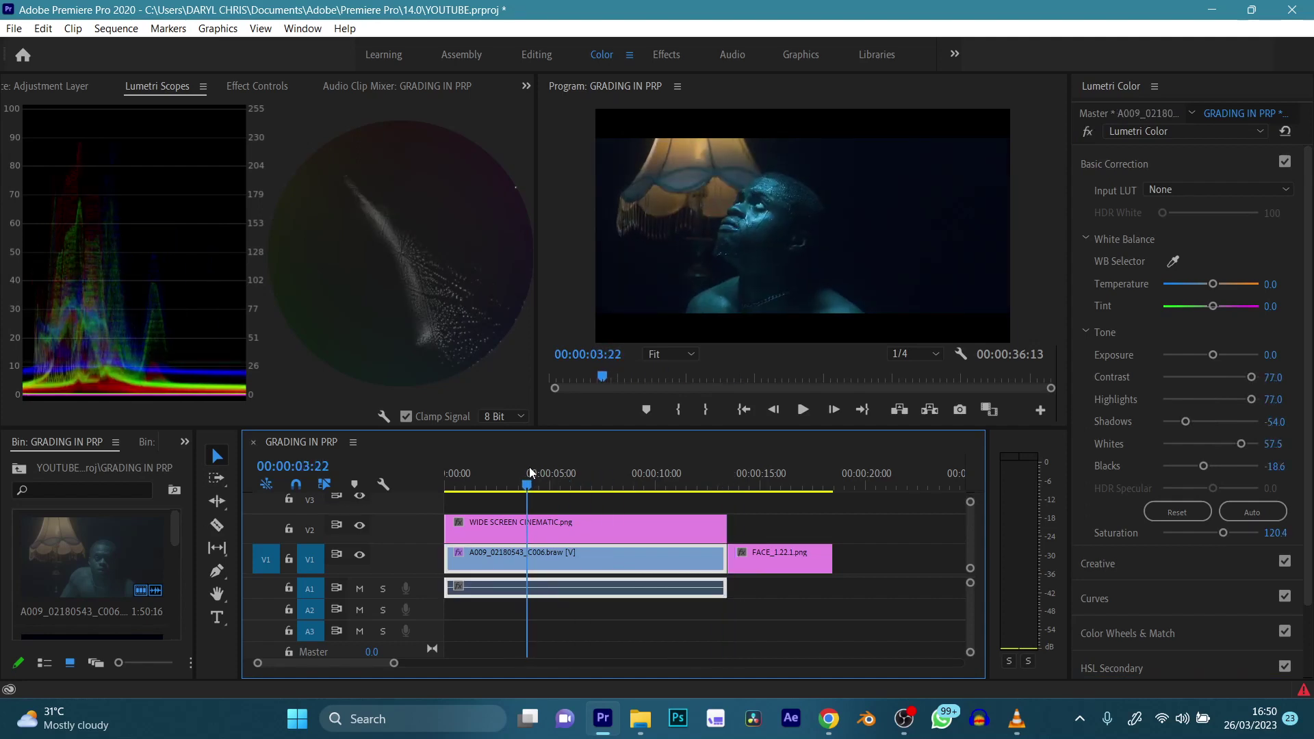
Raise the Midtones wheel's luminance slightly on the A009 clip and compare it with FACE_1.22.1.png.
click(1114, 165)
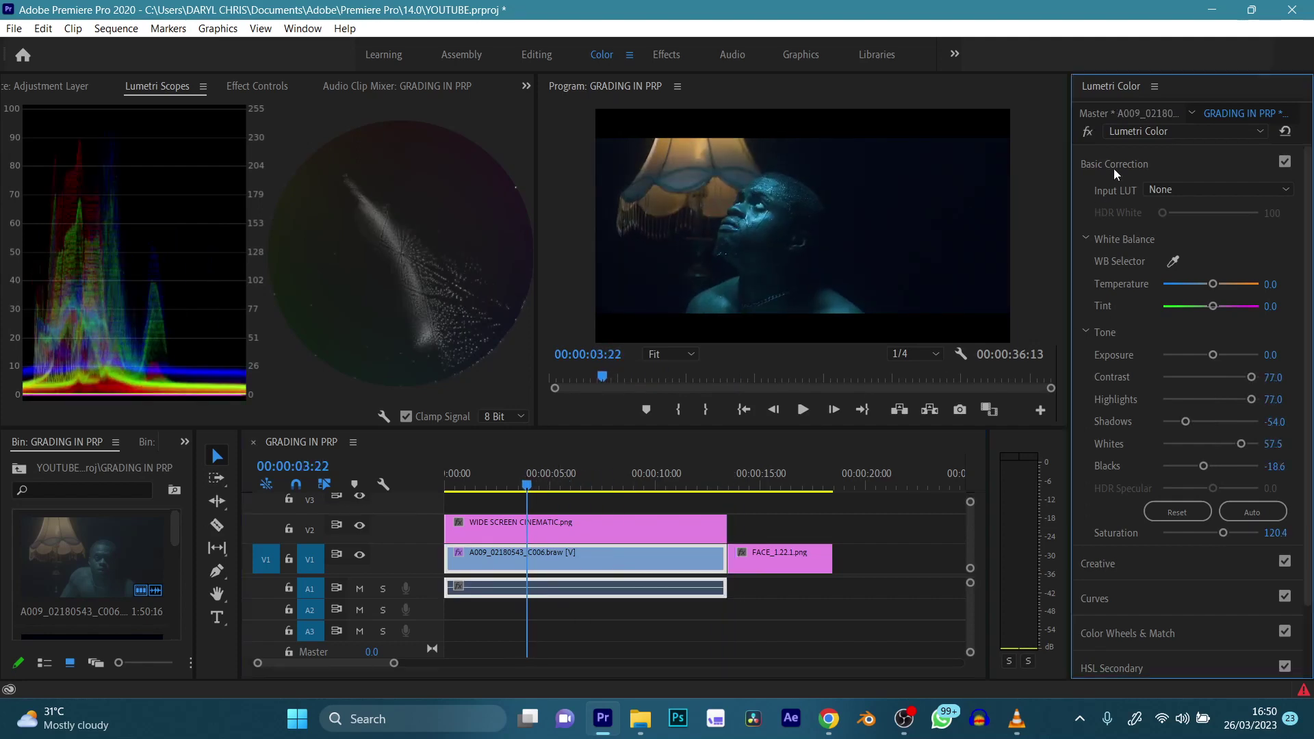
click(1150, 271)
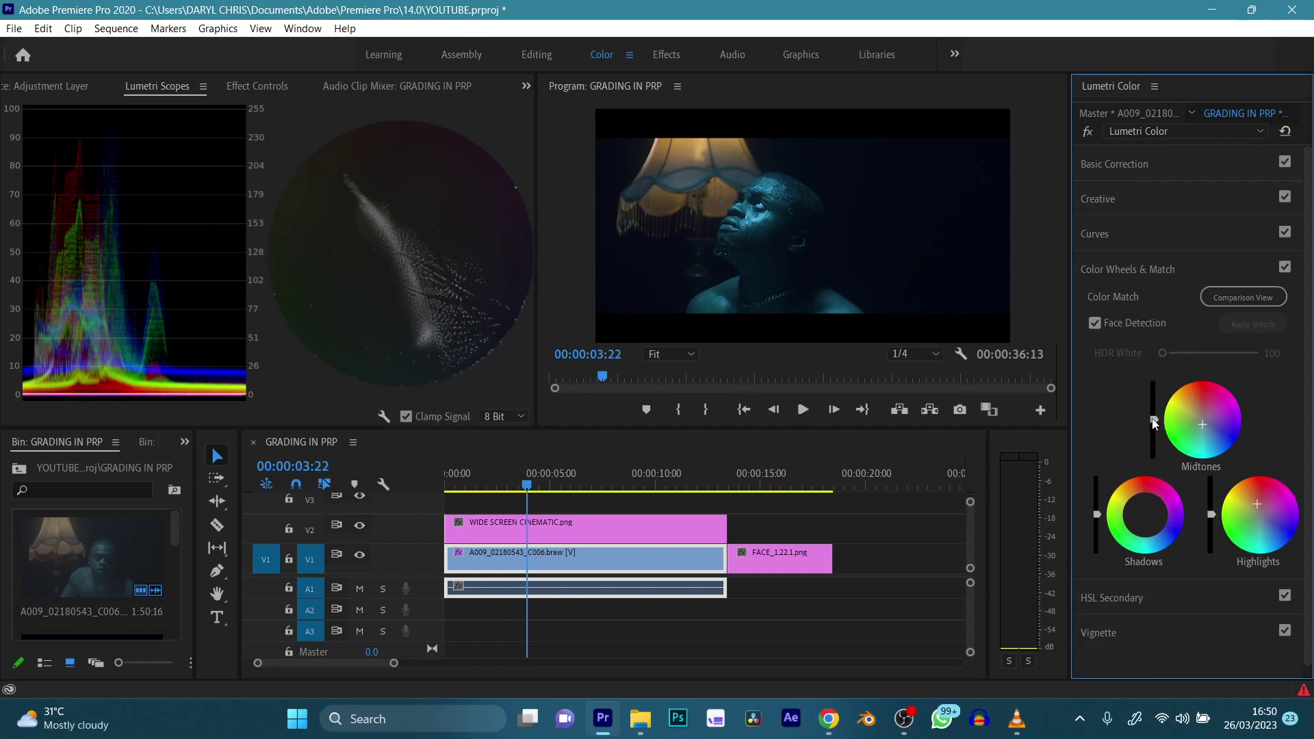
drag(1153, 420, 1154, 416)
click(737, 475)
click(516, 479)
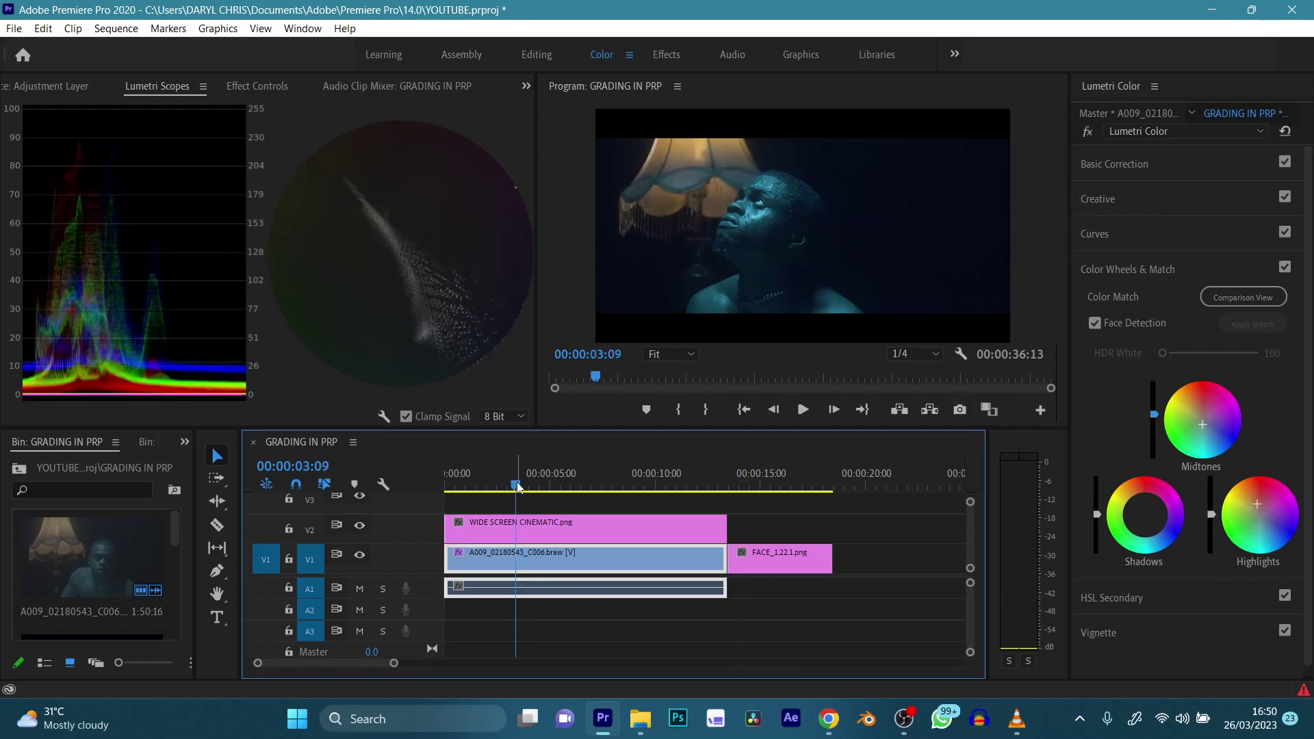
click(755, 478)
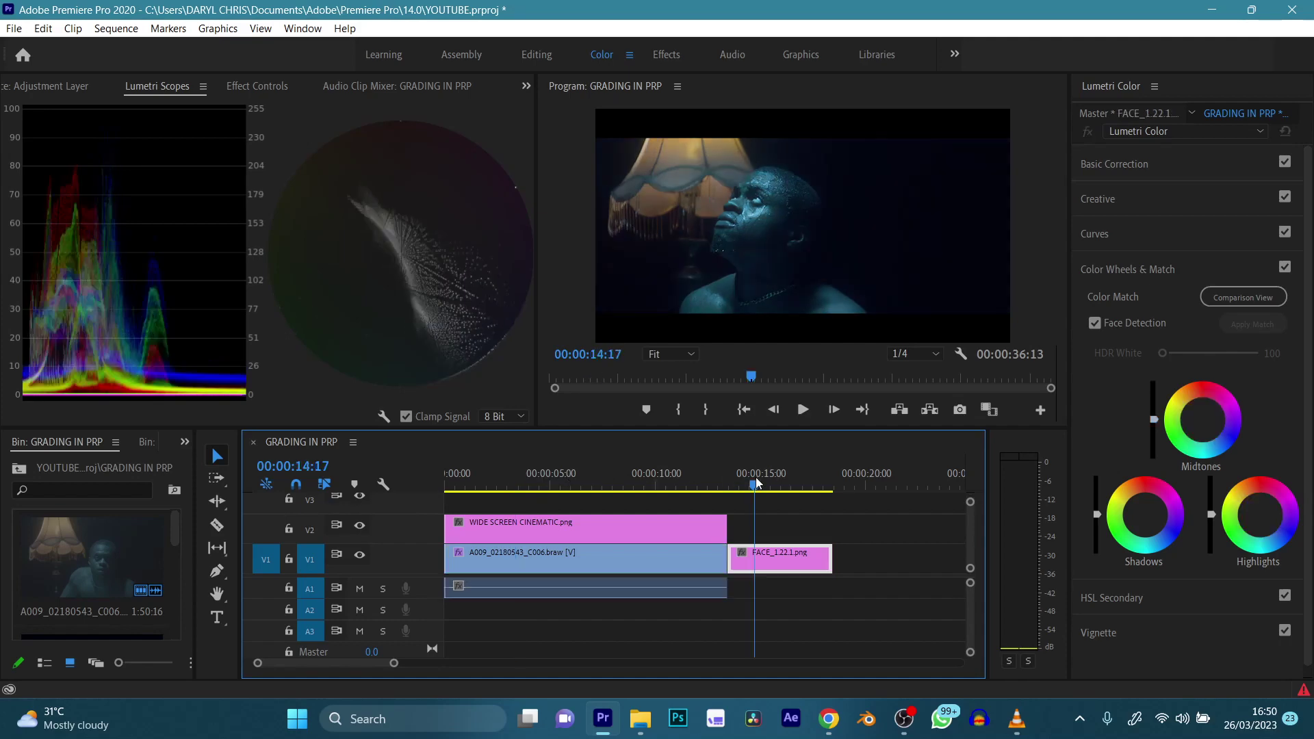
click(538, 472)
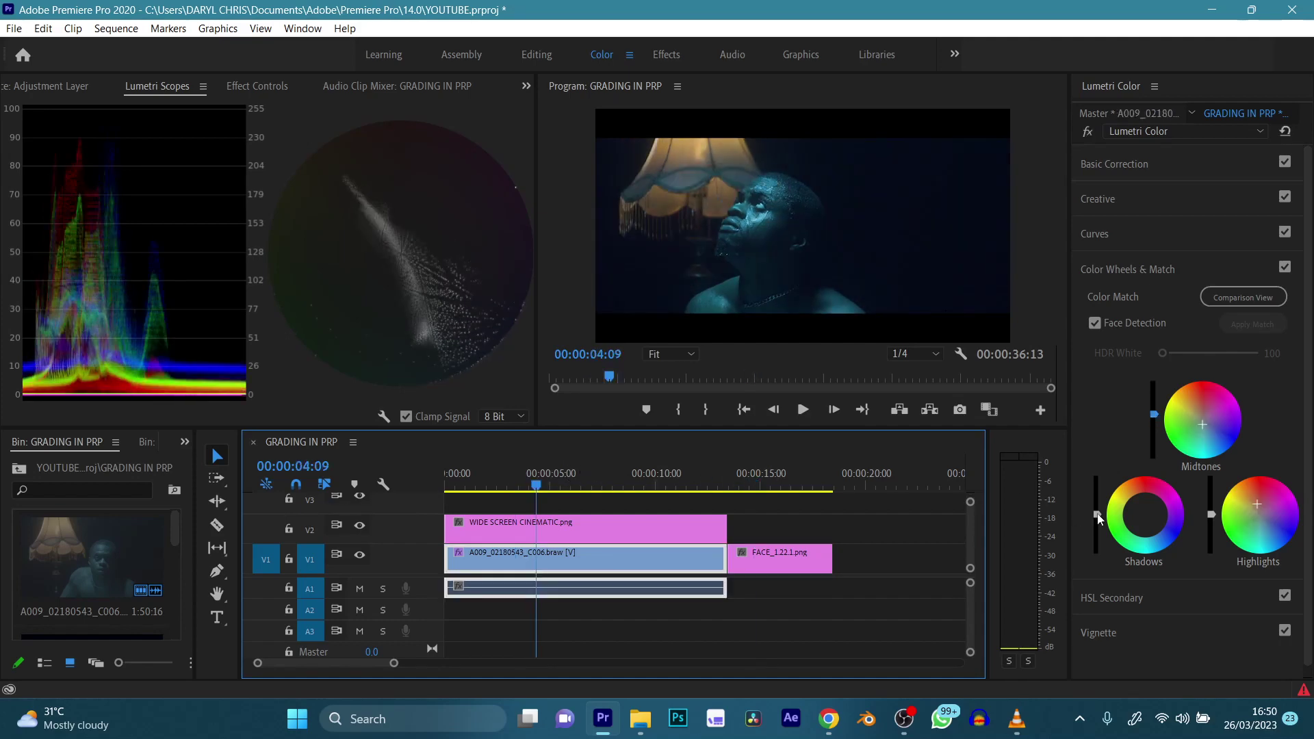
Try lifting the Shadows wheel's luminance, undo it, and set the basic Shadows value to -39.8 instead.
drag(1096, 514, 1096, 510)
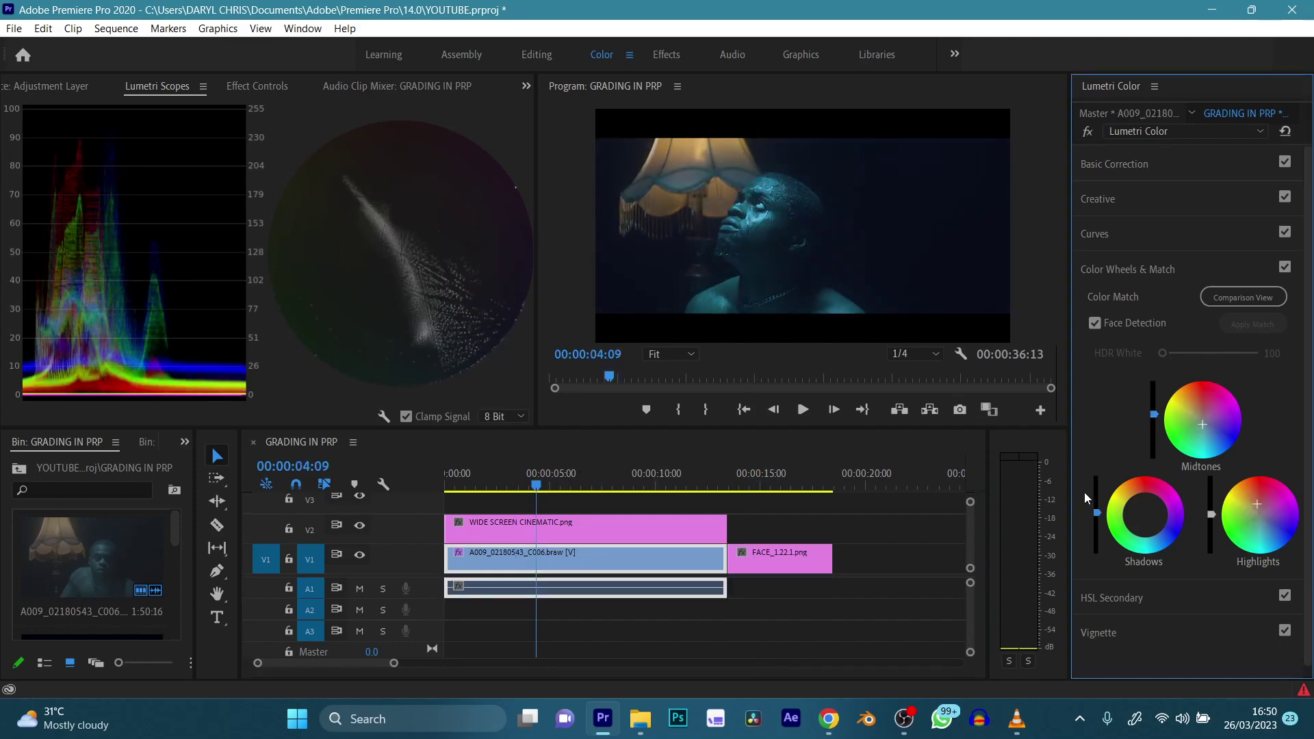
key(ctrl+z)
click(1133, 172)
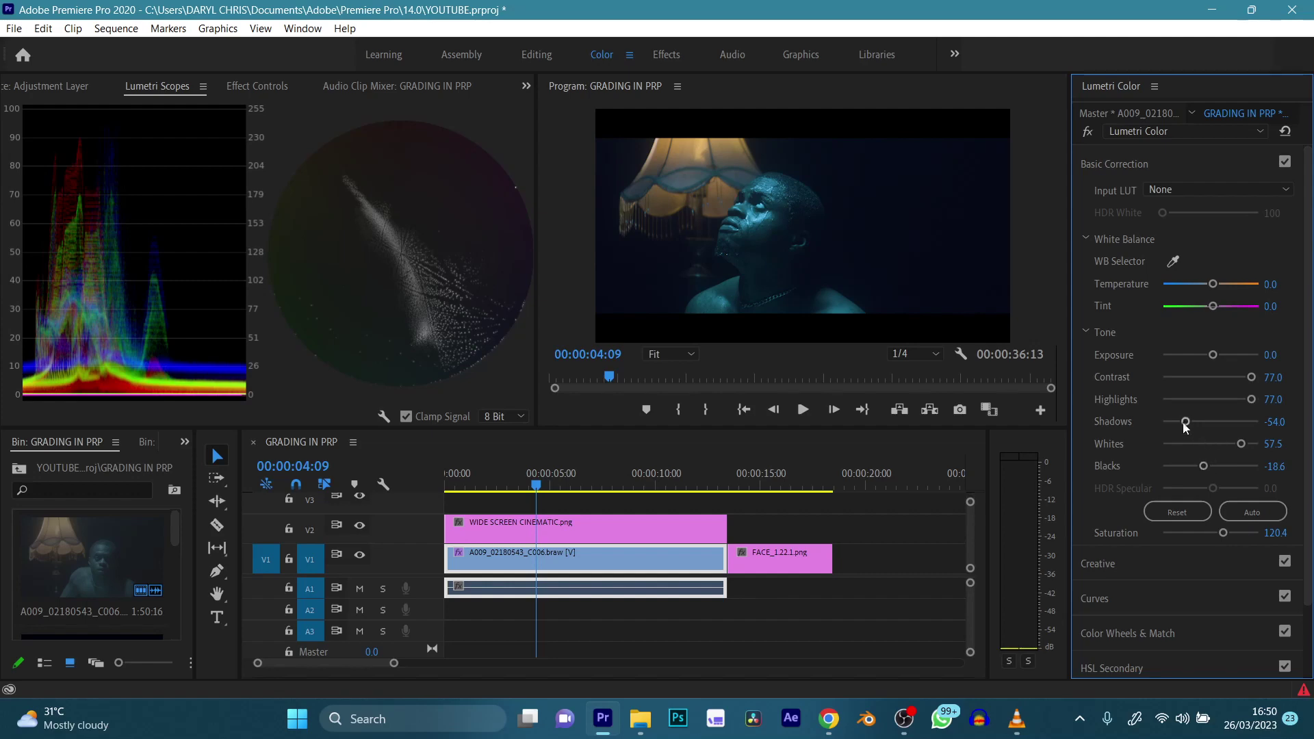
drag(1186, 422, 1191, 420)
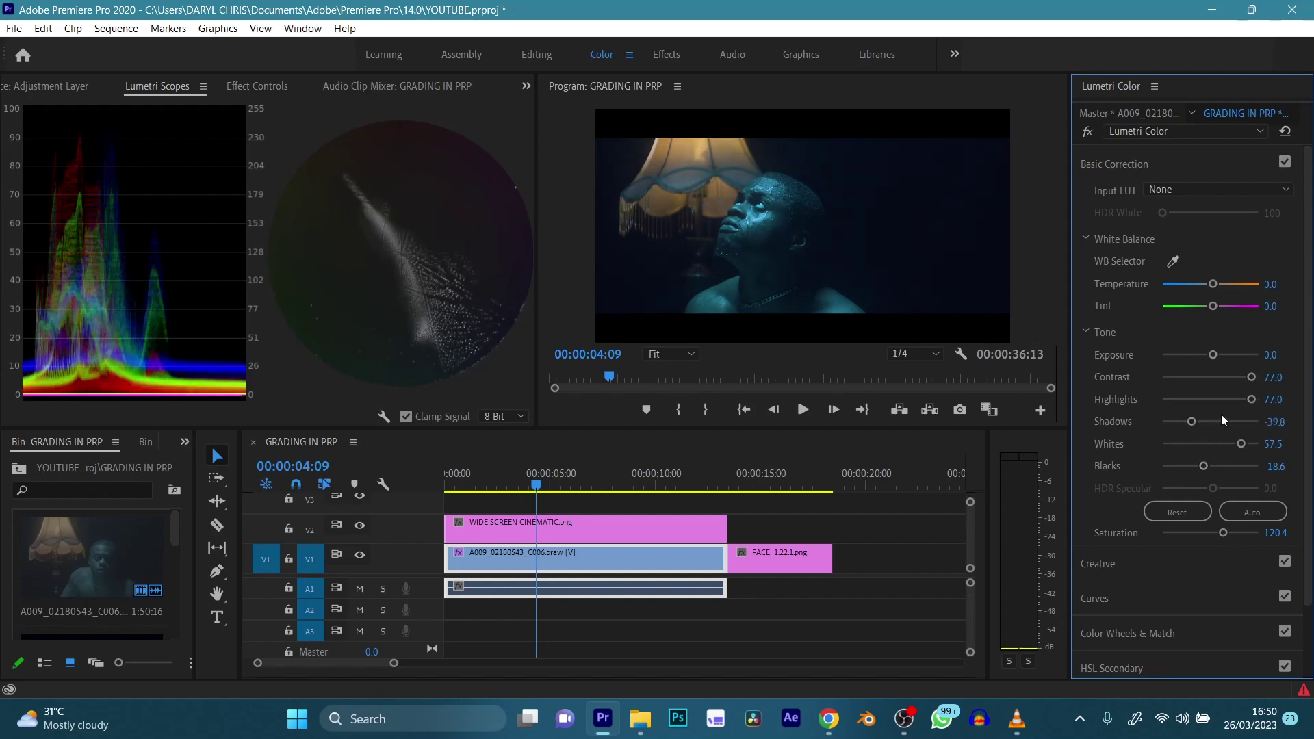
Try raising the A009 clip's Exposure to 0.4, reset it, and try slightly lowering the Highlights wheel's luminance.
drag(1213, 355, 1215, 356)
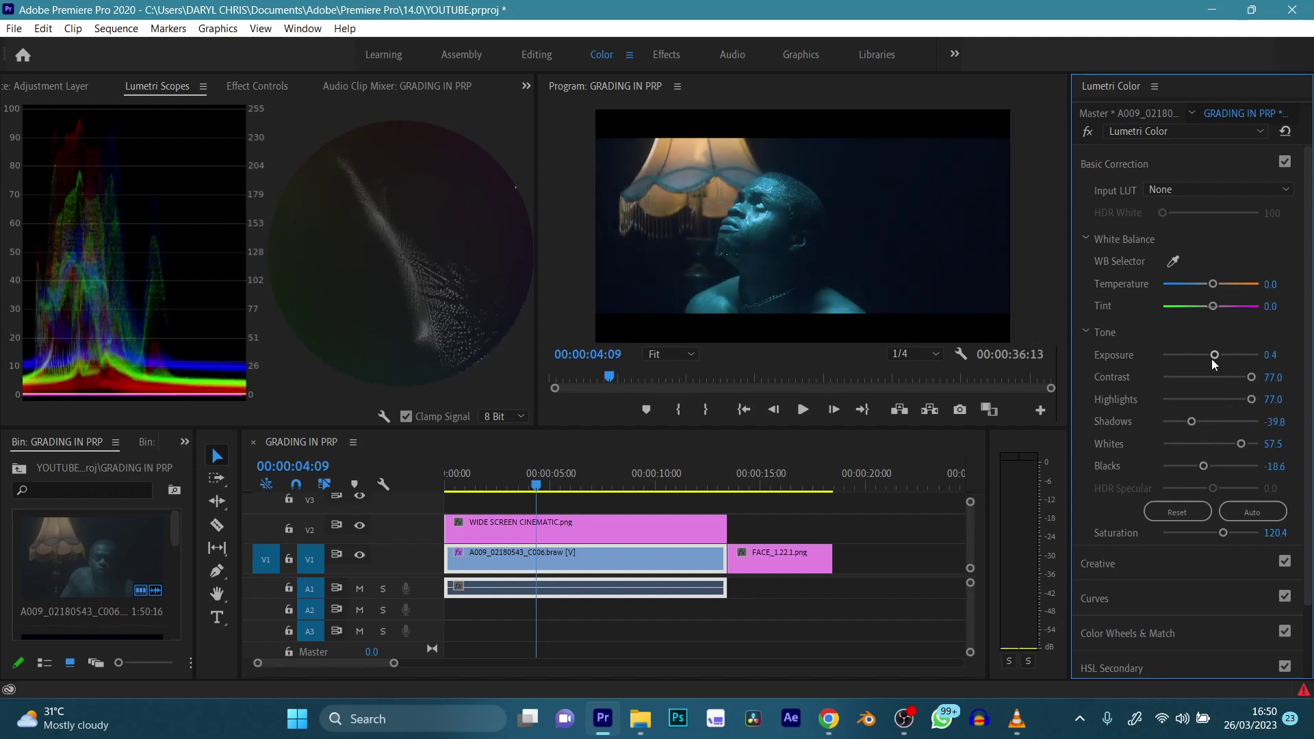
double_click(1212, 356)
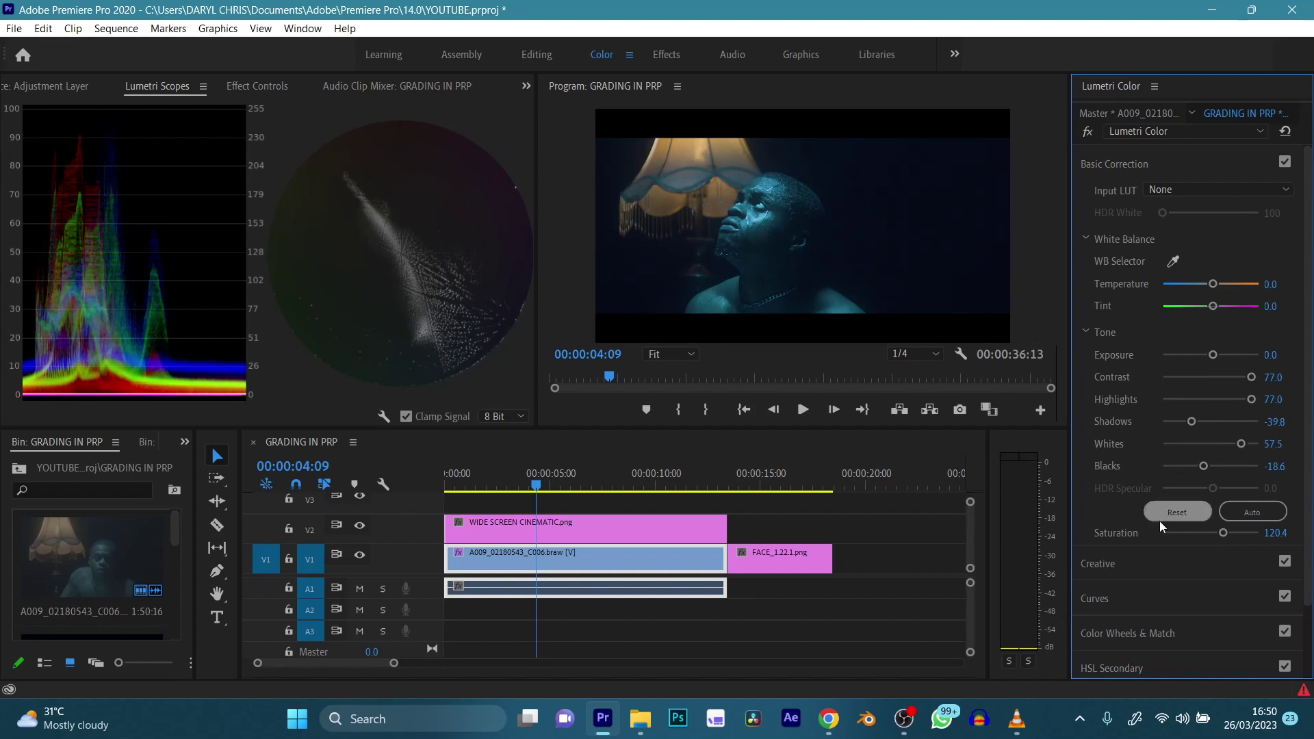
click(1125, 164)
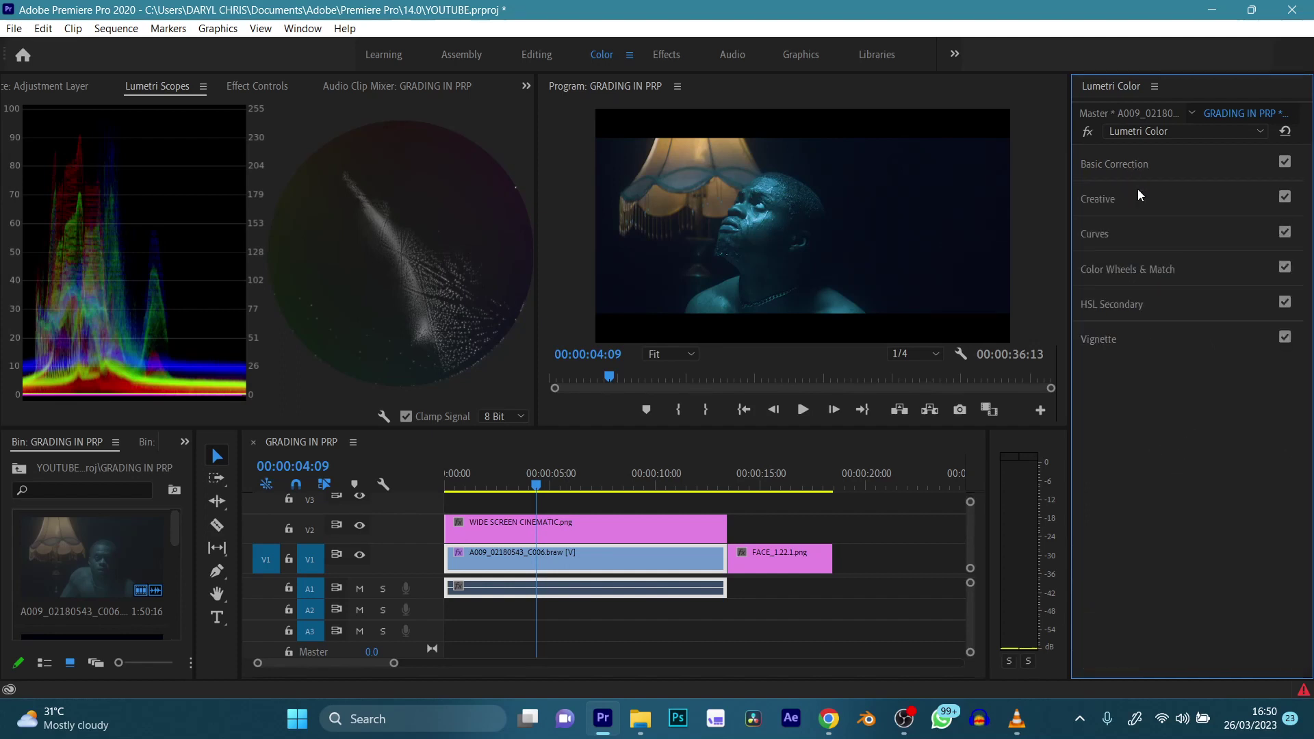
click(1153, 270)
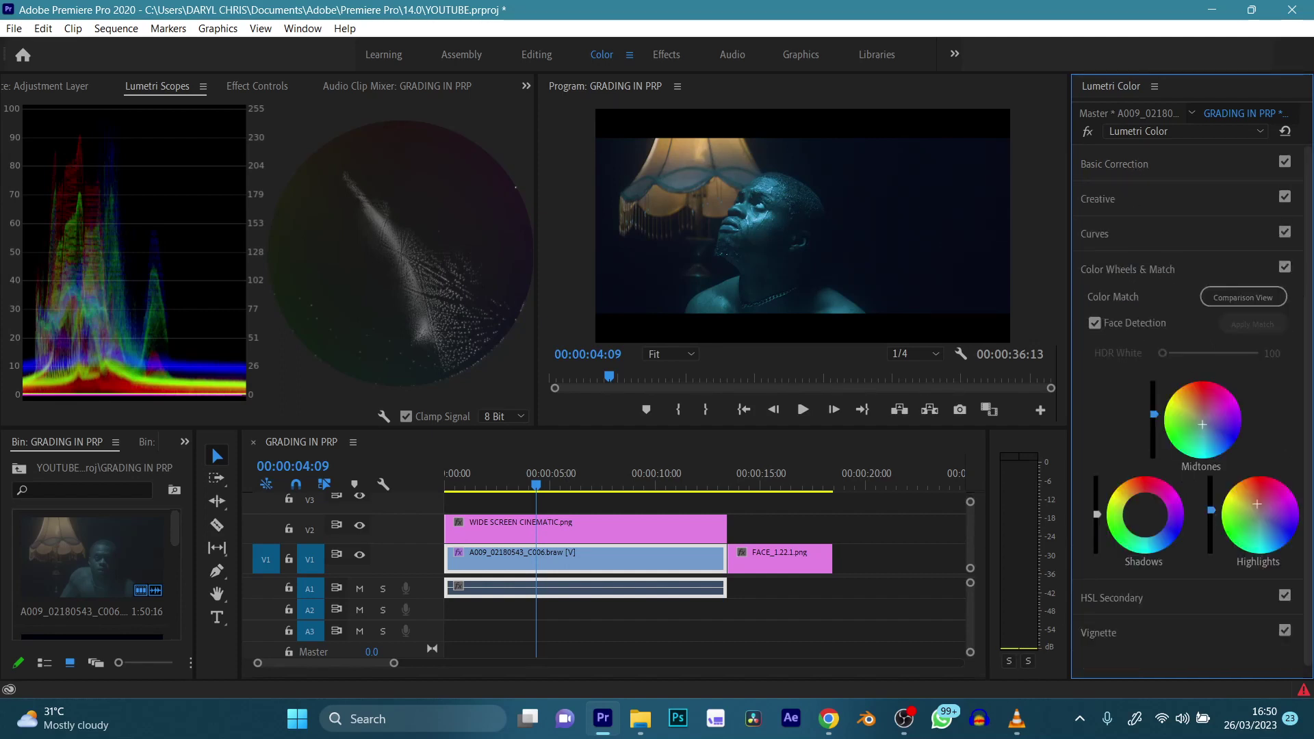
drag(1212, 510, 1211, 515)
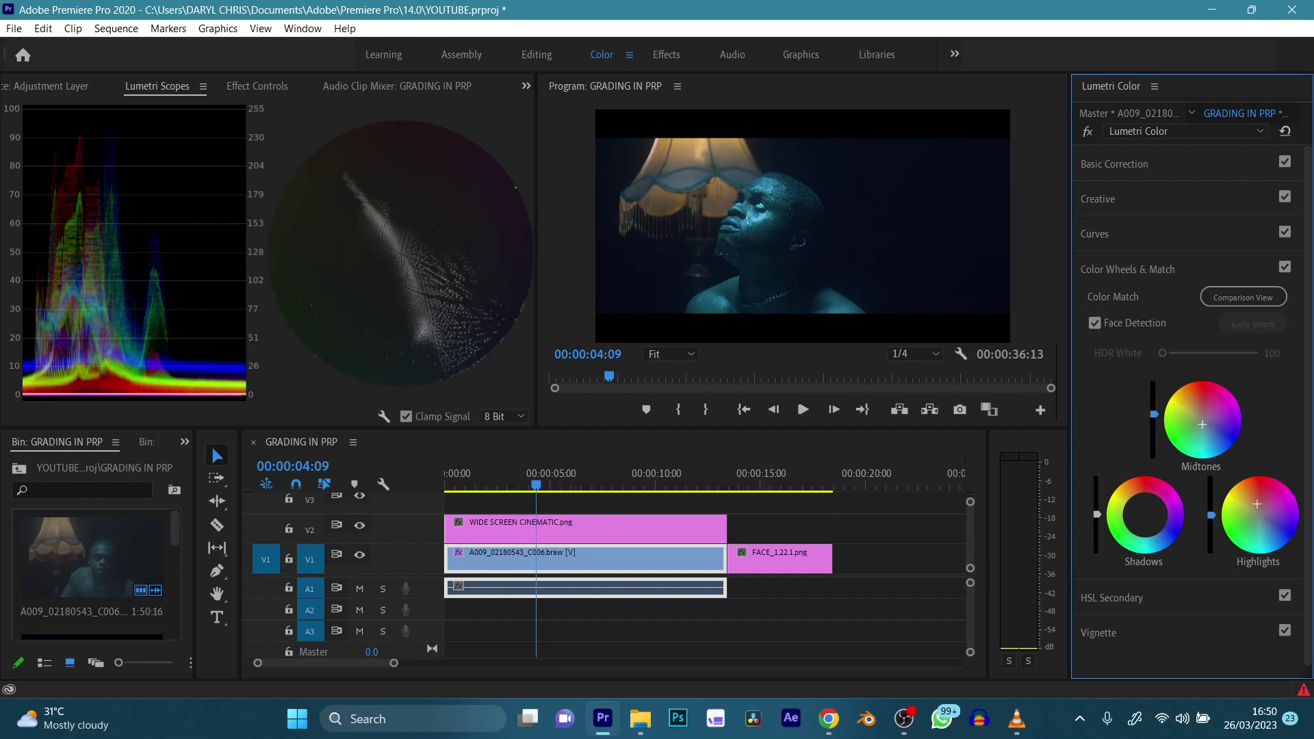
Compare the graded A009 clip with the FACE_1.22.1.png still, first along the timeline, then side by side in an enlarged comparison view.
click(733, 479)
click(544, 472)
click(716, 472)
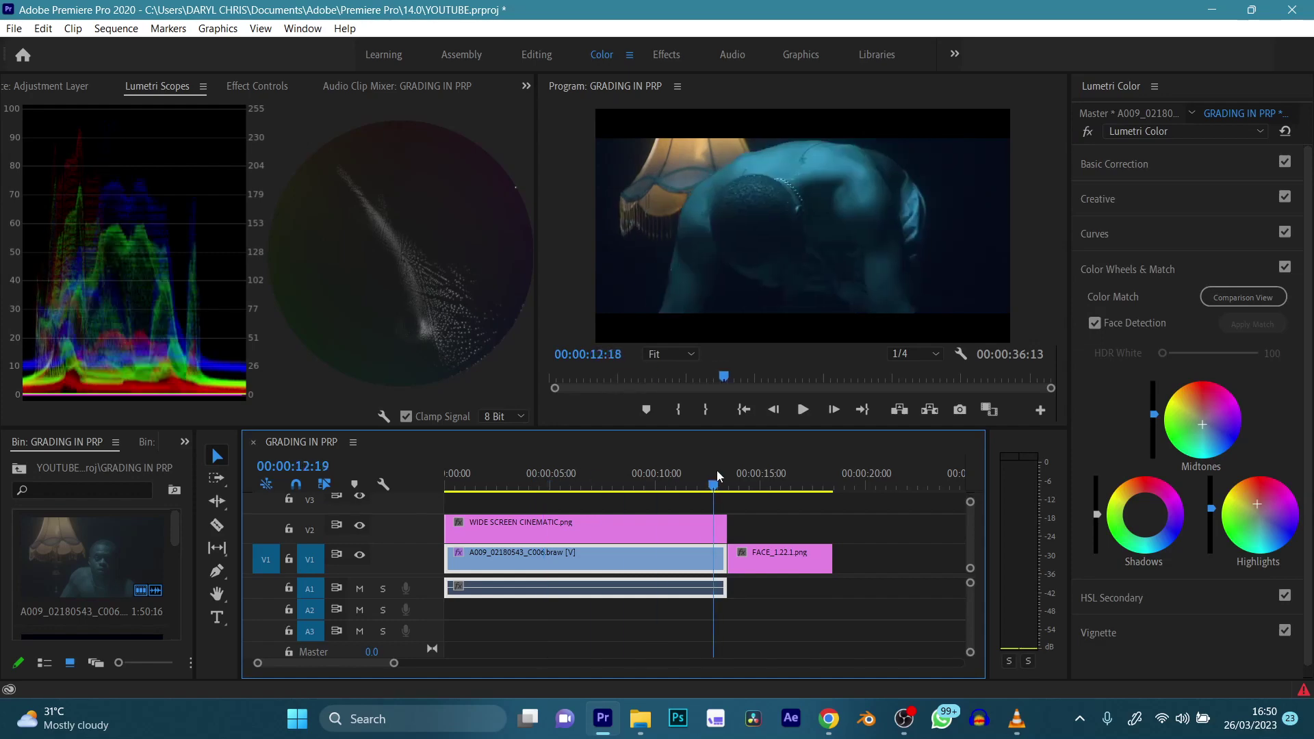
click(762, 472)
click(732, 472)
click(549, 476)
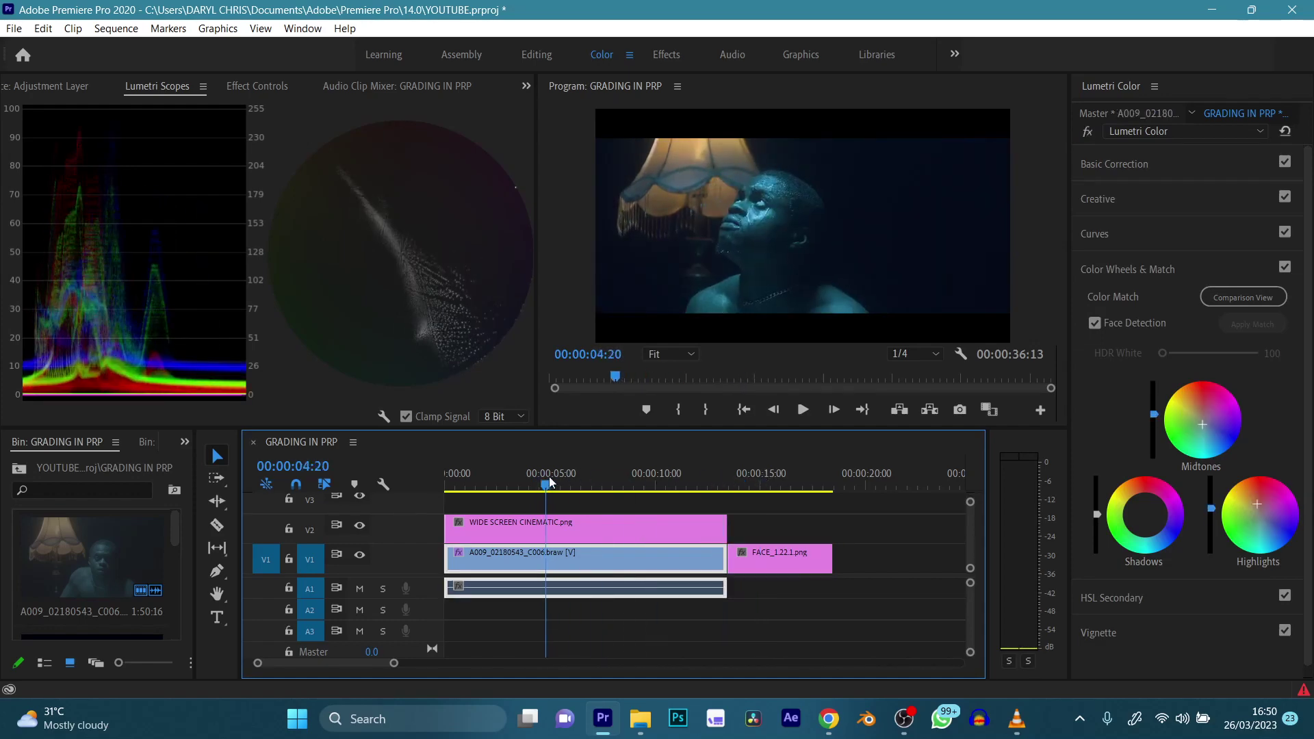
click(762, 474)
click(989, 409)
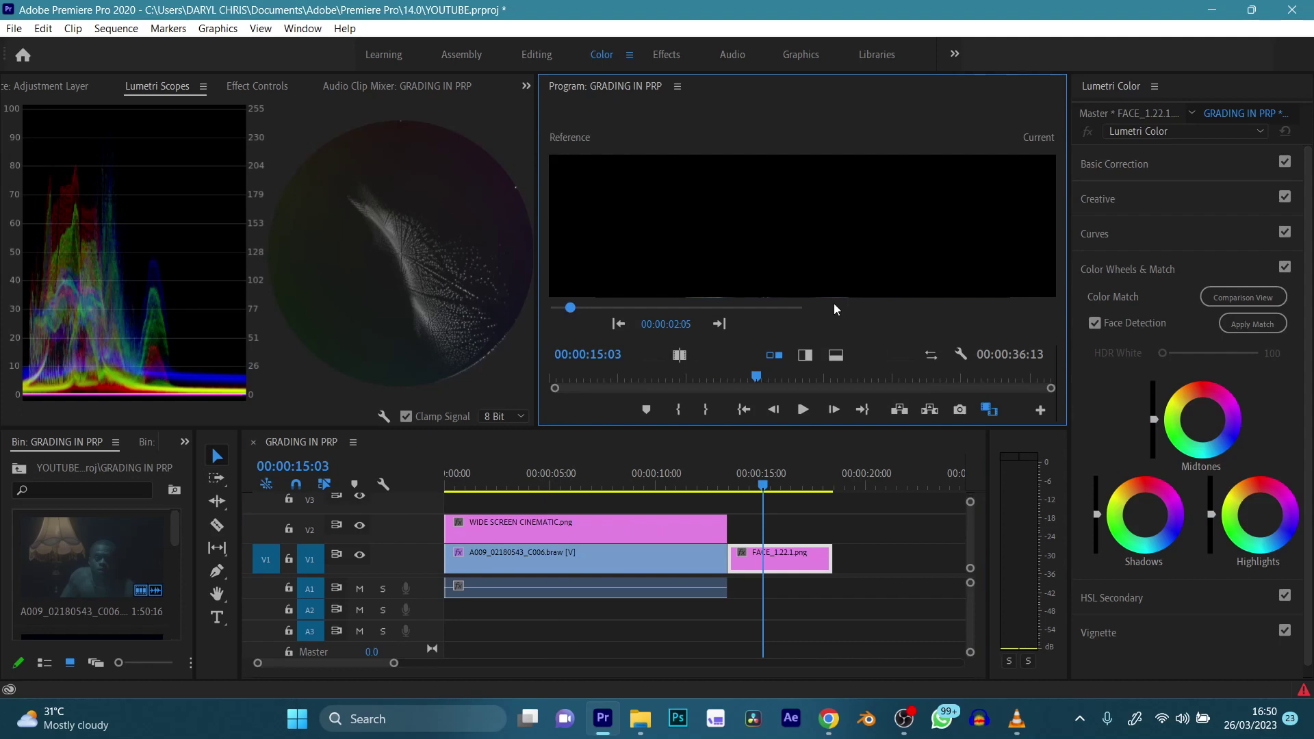
click(746, 479)
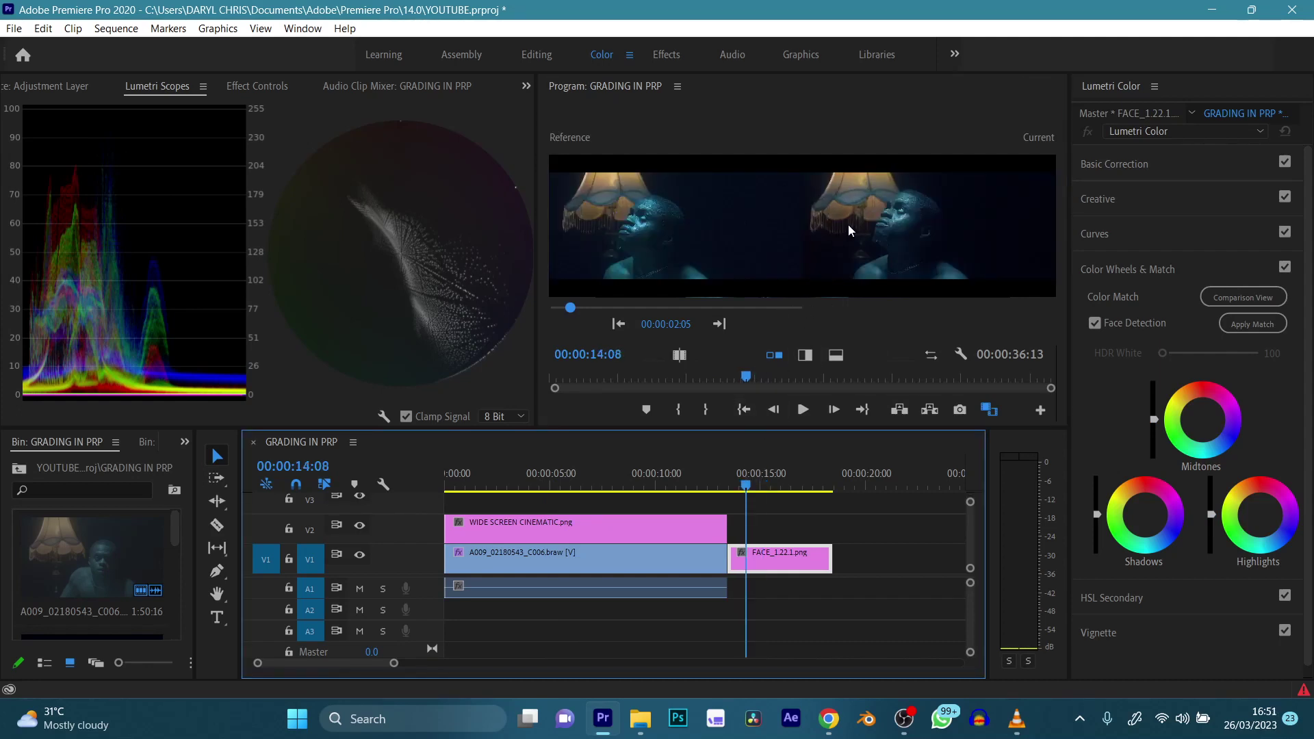
key(grave)
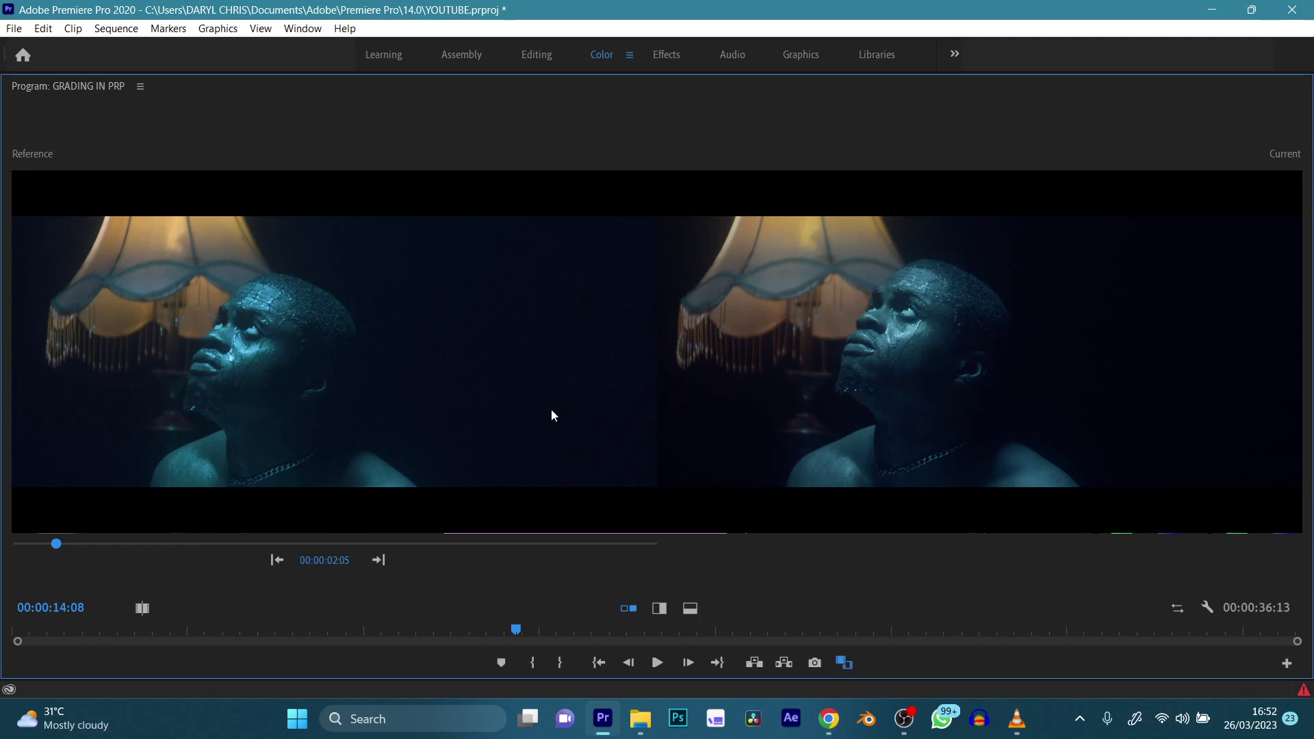
key(grave)
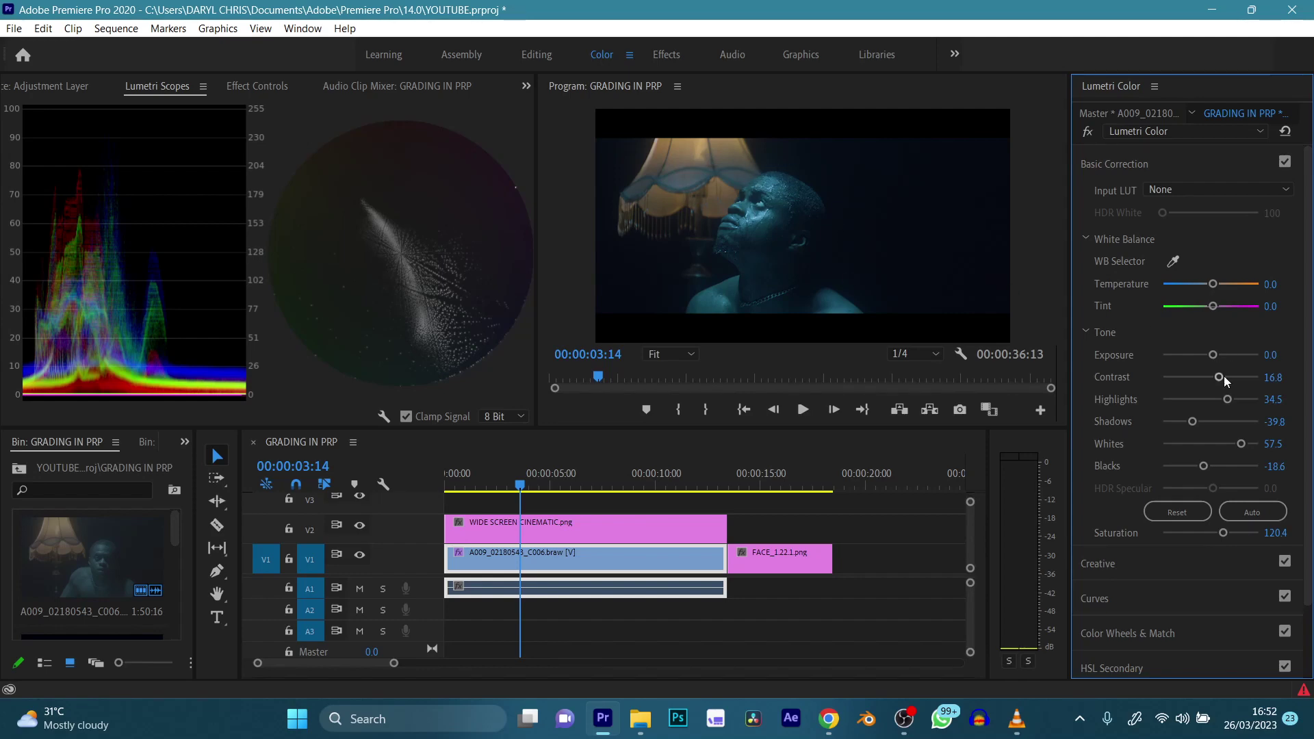
Set the A009 clip's Contrast to 25.7, checking the result against the FACE_1.22.1.png frame.
mouse_move(1221, 379)
mouse_down()
mouse_move(1196, 383)
mouse_move(1207, 382)
mouse_up()
click(748, 479)
click(531, 478)
key(space)
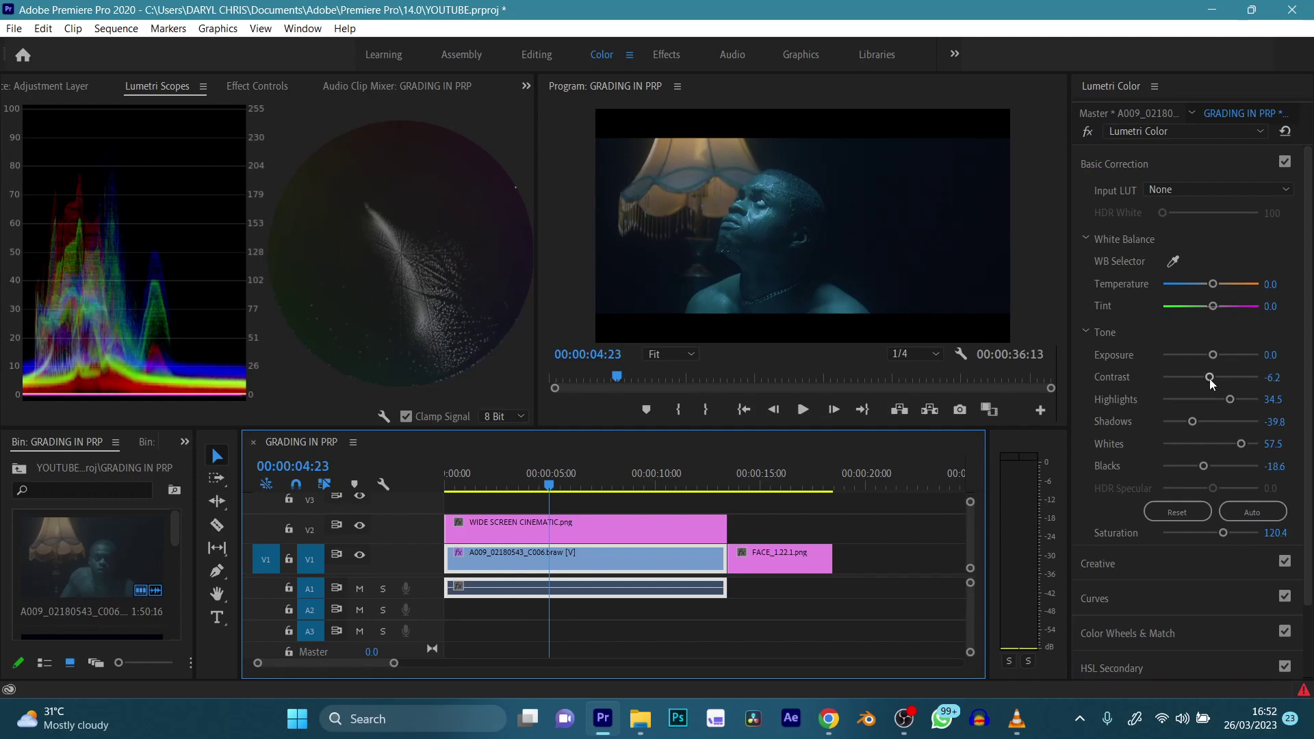
drag(1210, 384, 1224, 378)
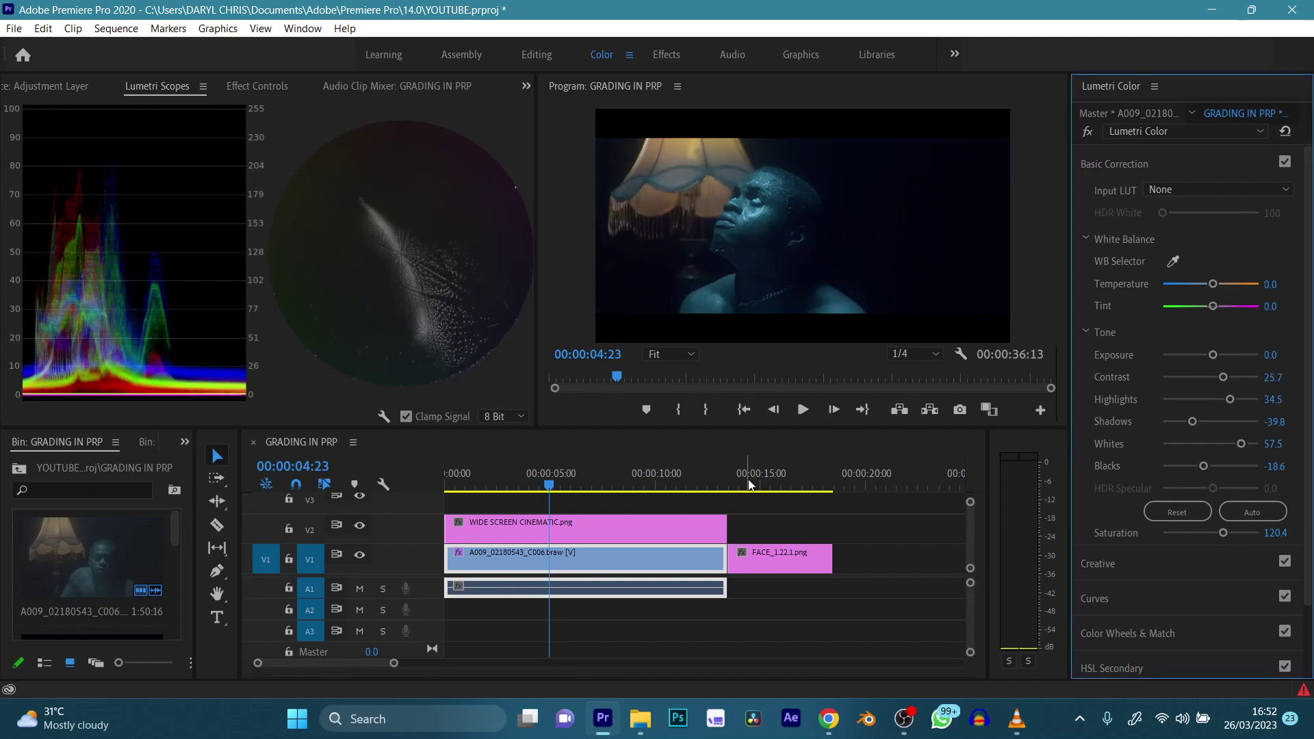
drag(750, 485, 576, 484)
click(1124, 164)
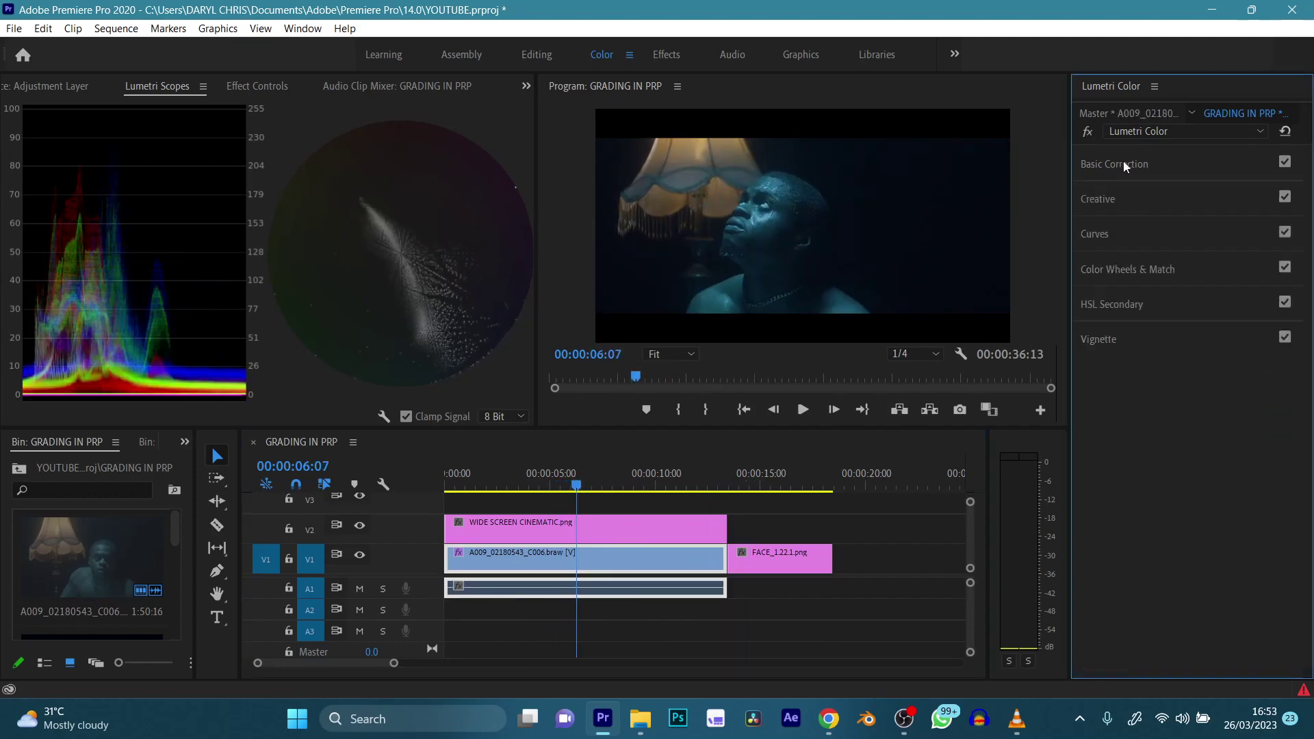
Lower the blue curve's black point slightly, nudge its lower control point up, and check the result against FACE_1.22.1.png.
click(1129, 206)
click(1108, 202)
click(1112, 233)
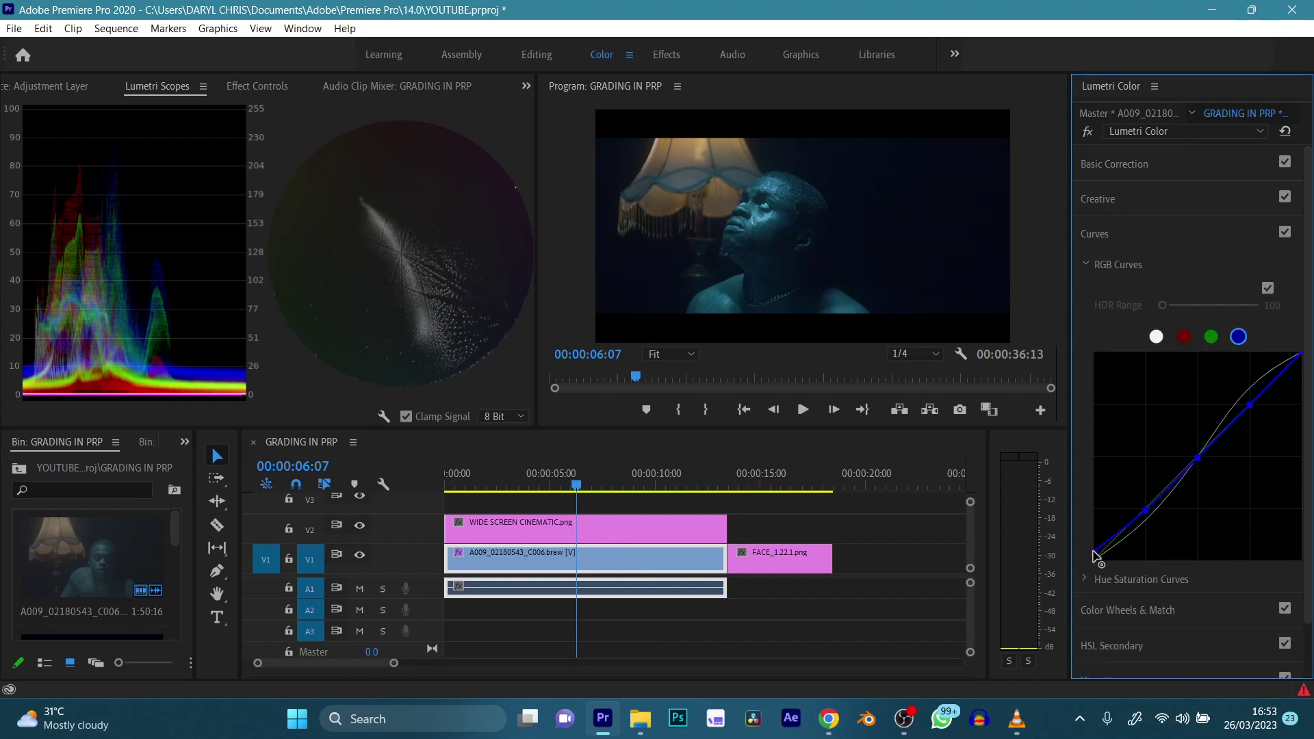
drag(740, 488, 612, 488)
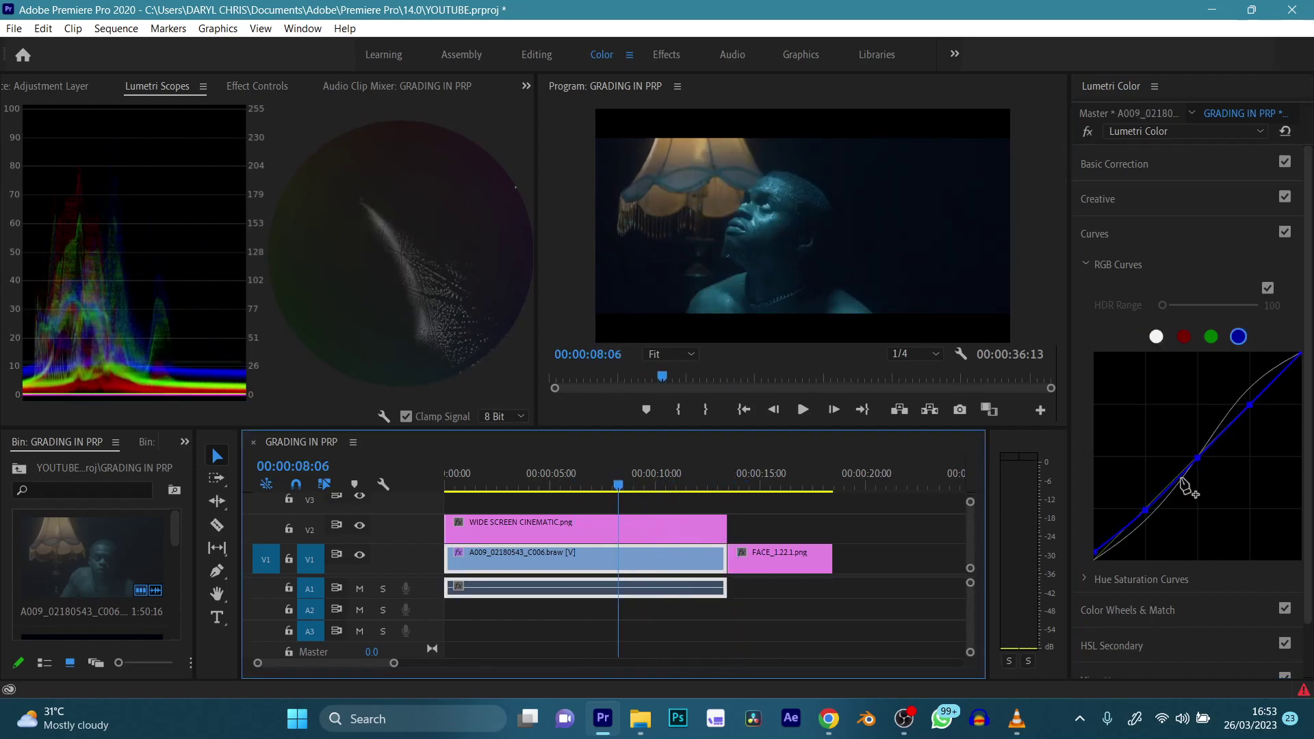
drag(1098, 553, 1094, 558)
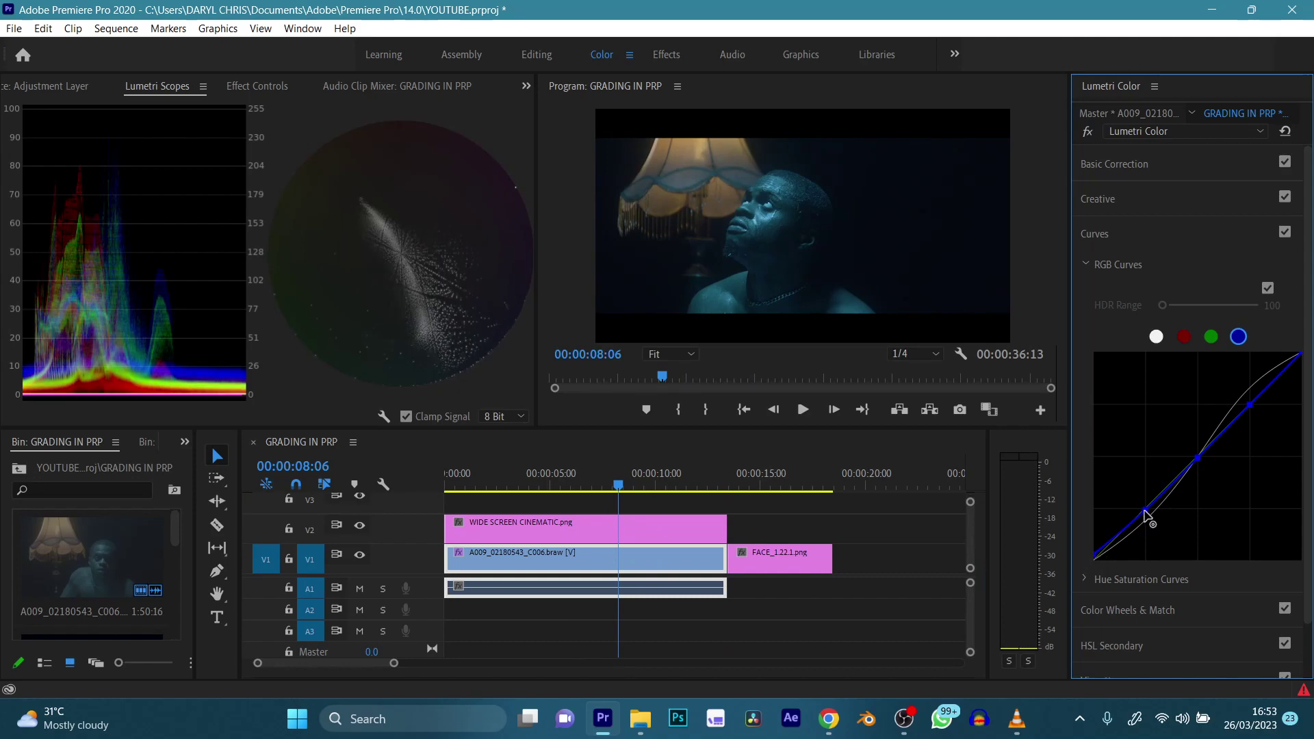
drag(1144, 509, 1141, 507)
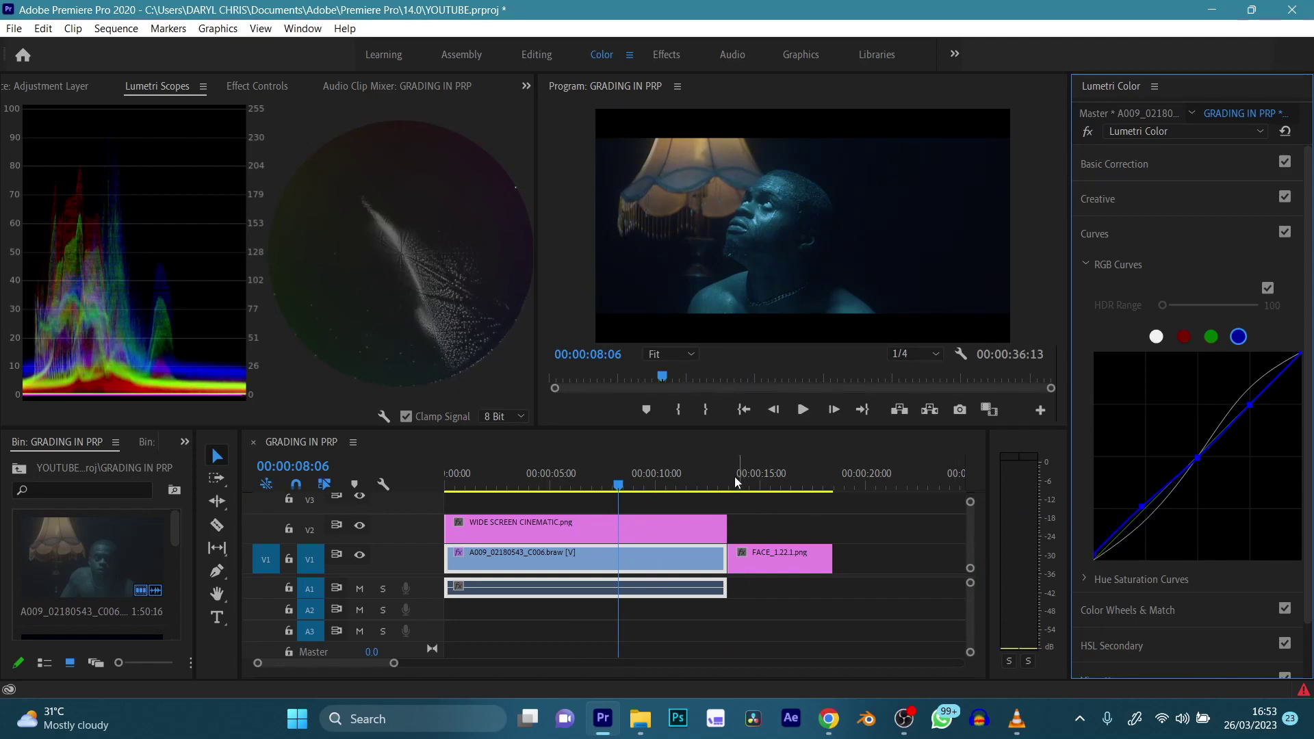
drag(746, 487, 537, 495)
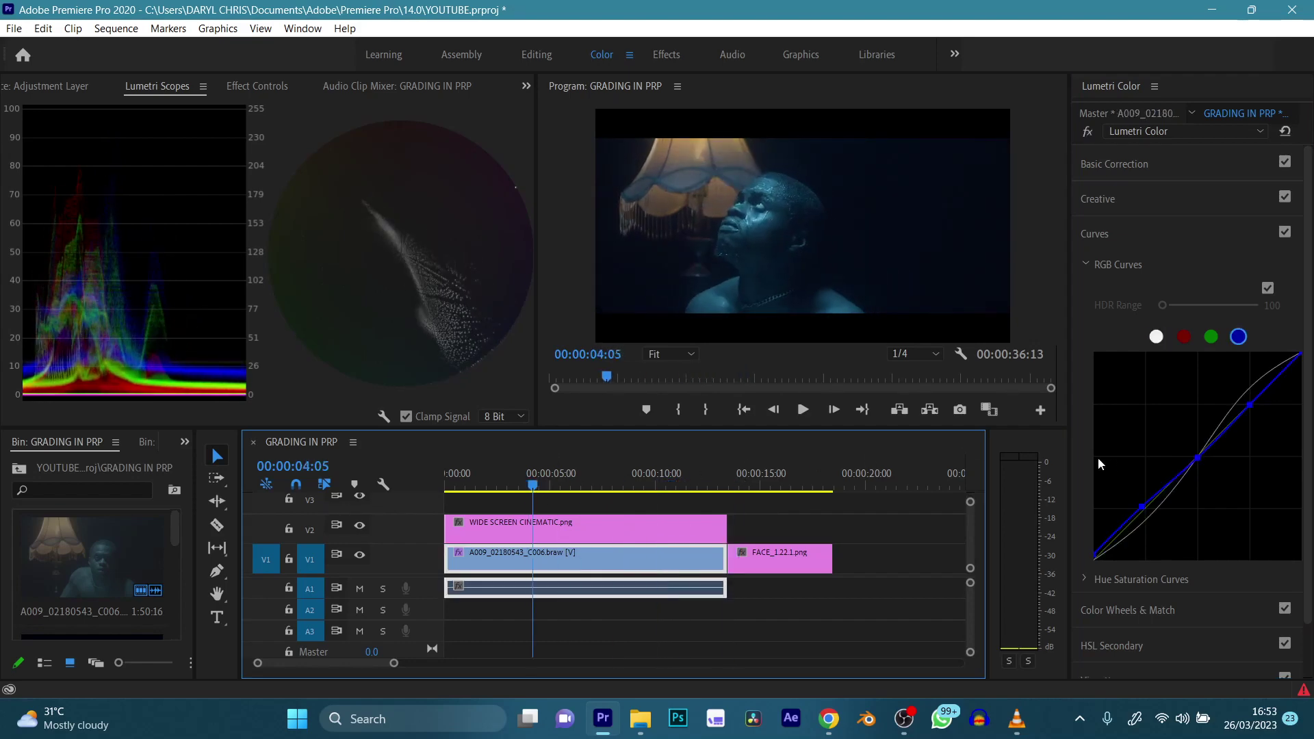
click(1097, 563)
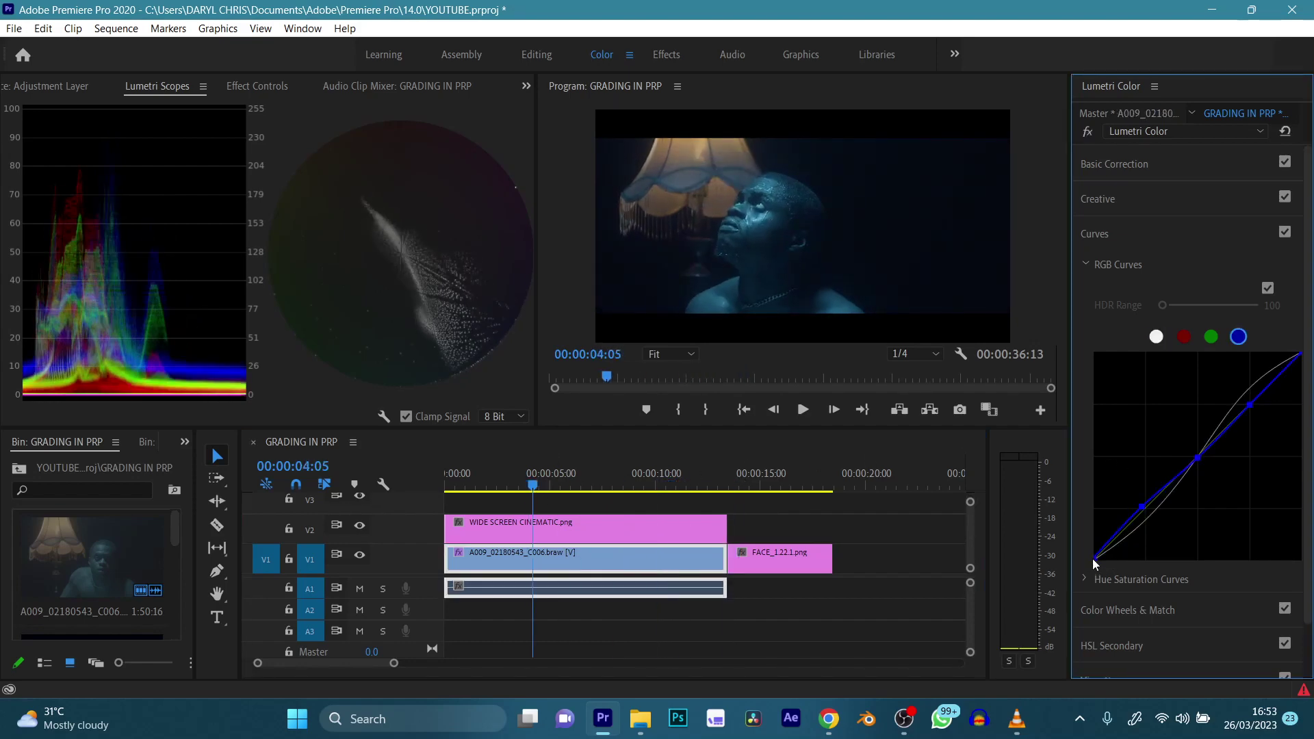
click(738, 483)
drag(740, 481, 565, 483)
Deepen the A009 clip's blacks with the master curve's shadow point and compare it side by side with FACE_1.22.1.png in an enlarged view.
click(1156, 336)
click(601, 482)
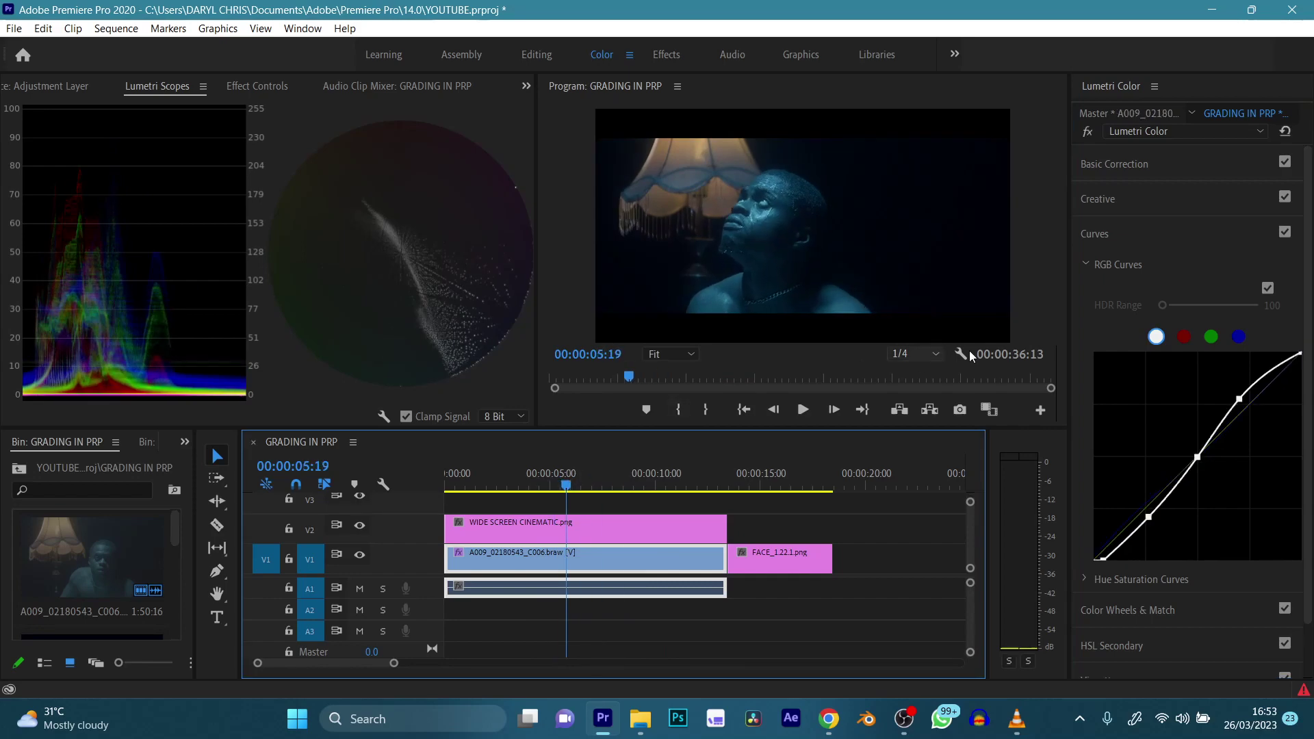
click(989, 411)
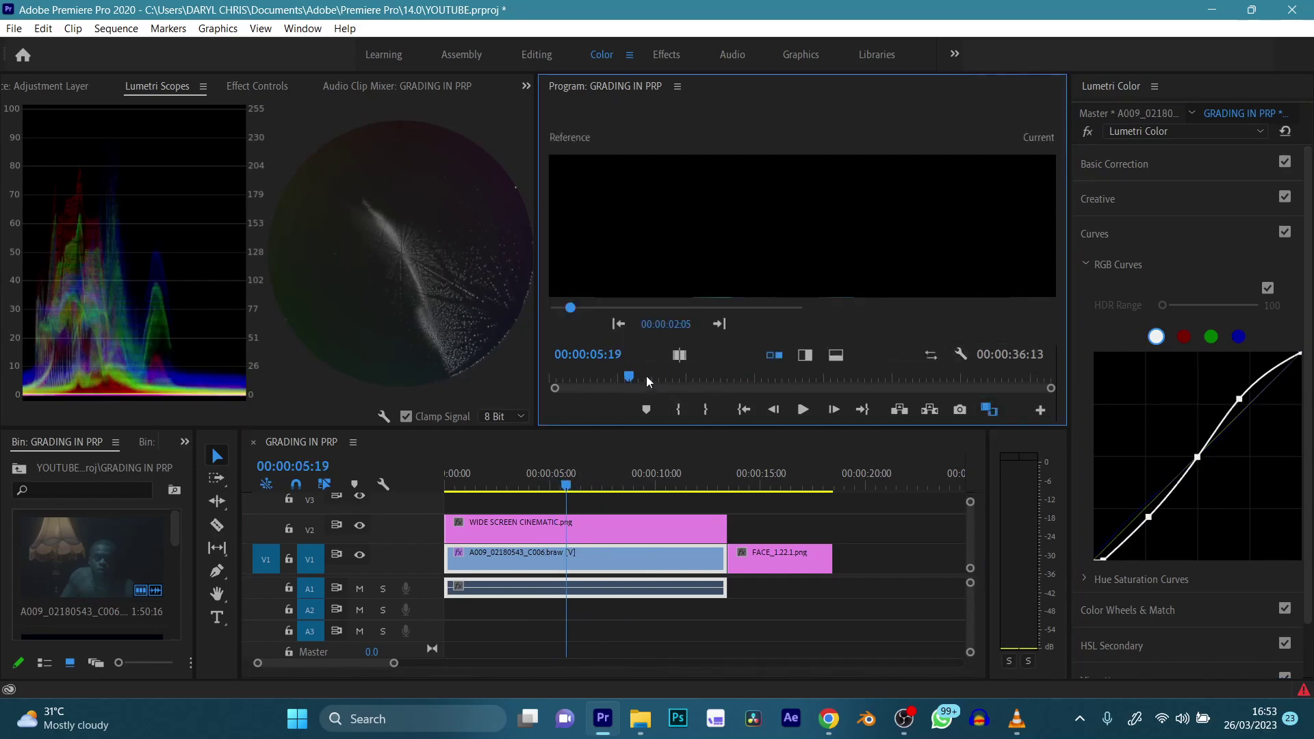
click(760, 479)
click(758, 555)
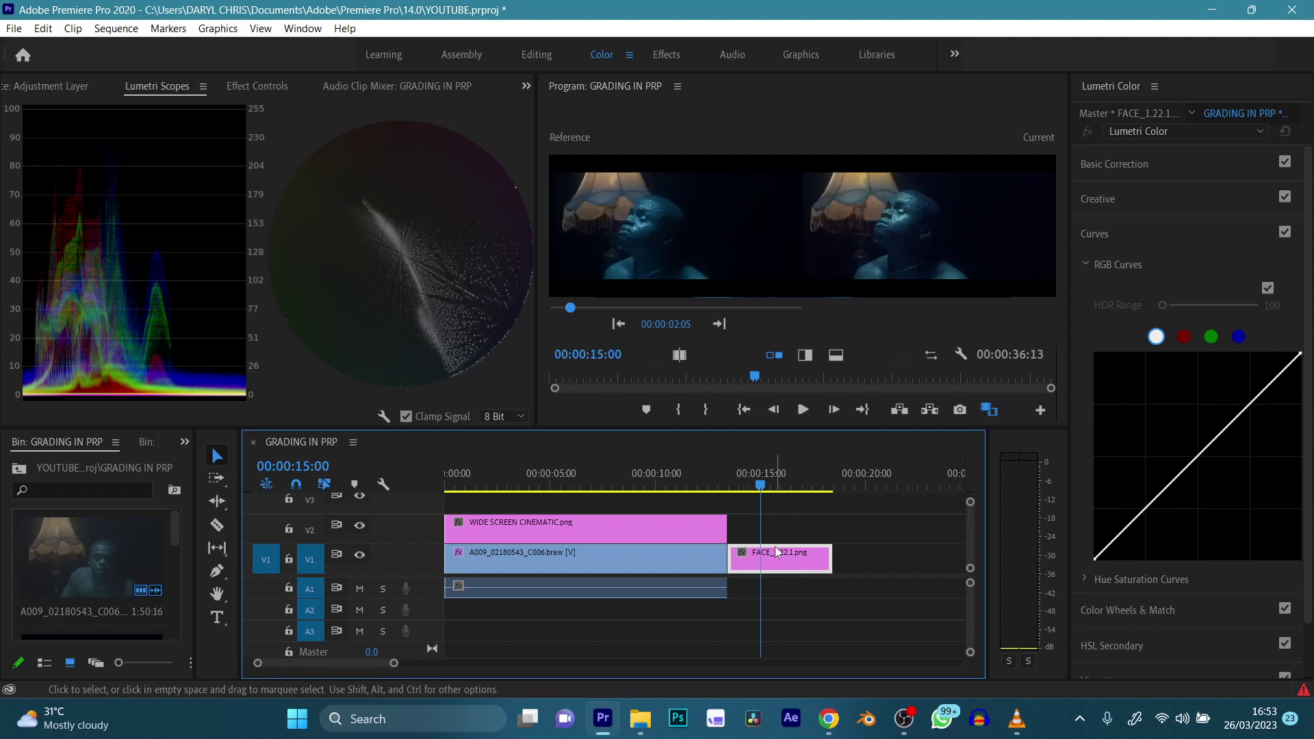
key(grave)
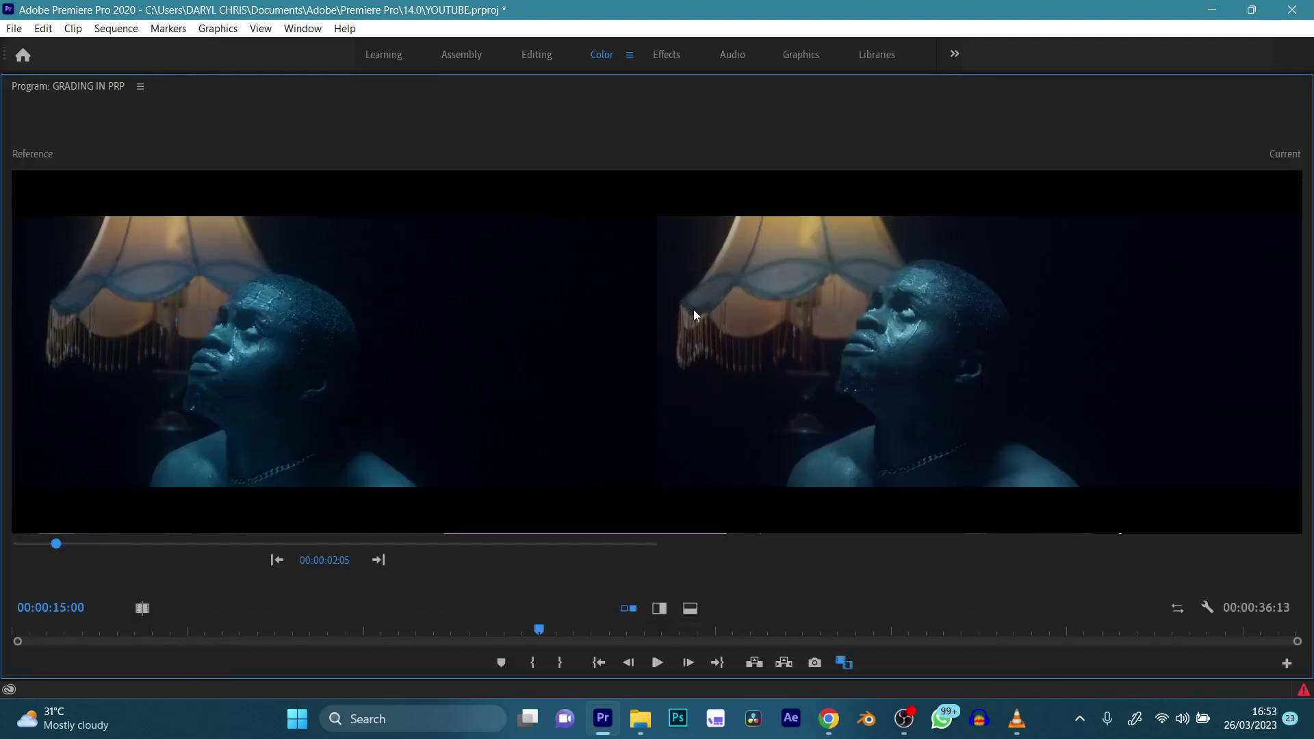